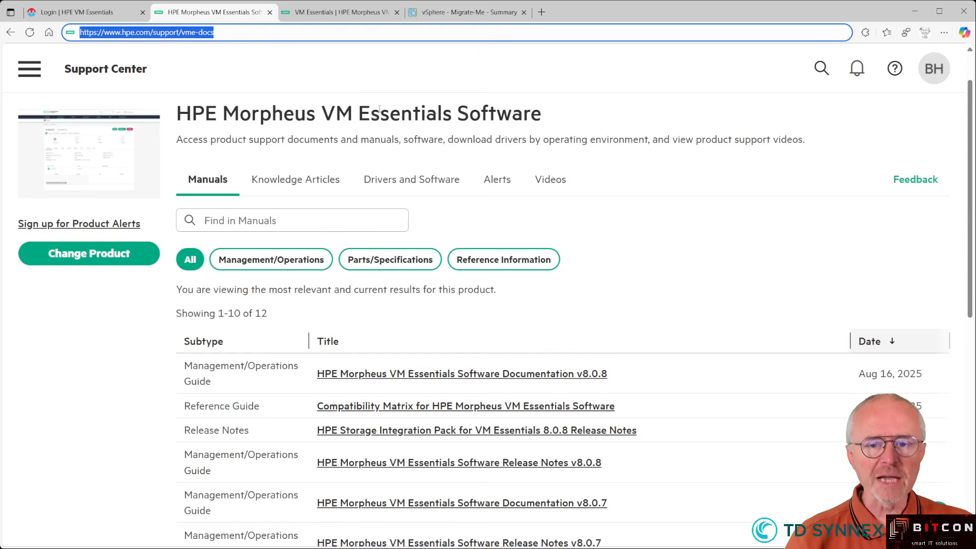
- Open Tools > Migrations > Migrations Requirements in the VM Essentials documentation
{"action": "left_click", "coordinate": [334, 13]}
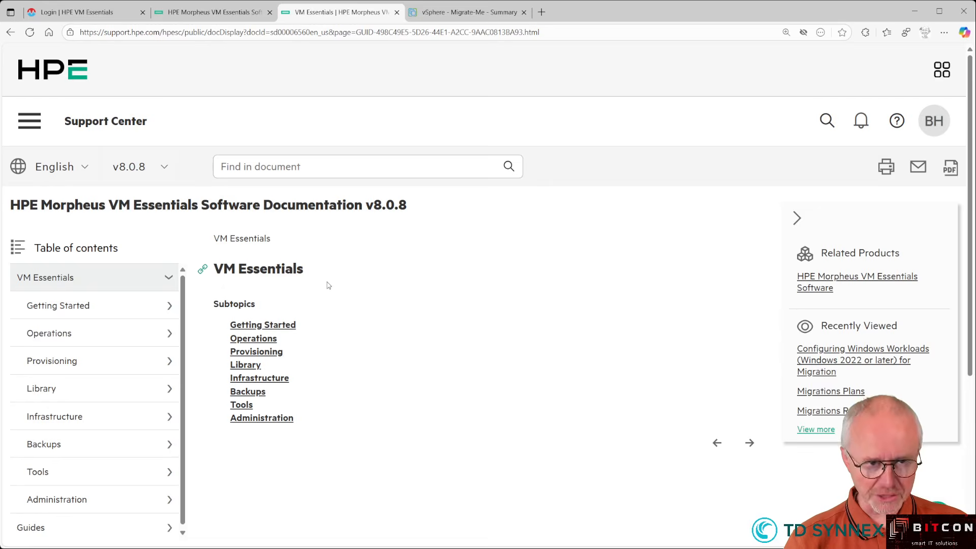
{"action": "scroll", "coordinate": [126, 367], "scroll_direction": "down", "scroll_amount": 1}
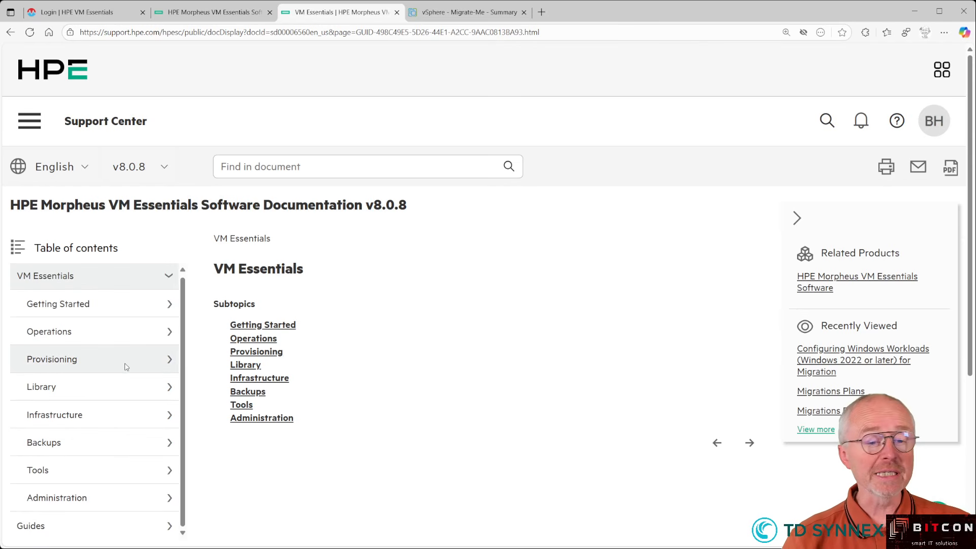
{"action": "left_click", "coordinate": [37, 475]}
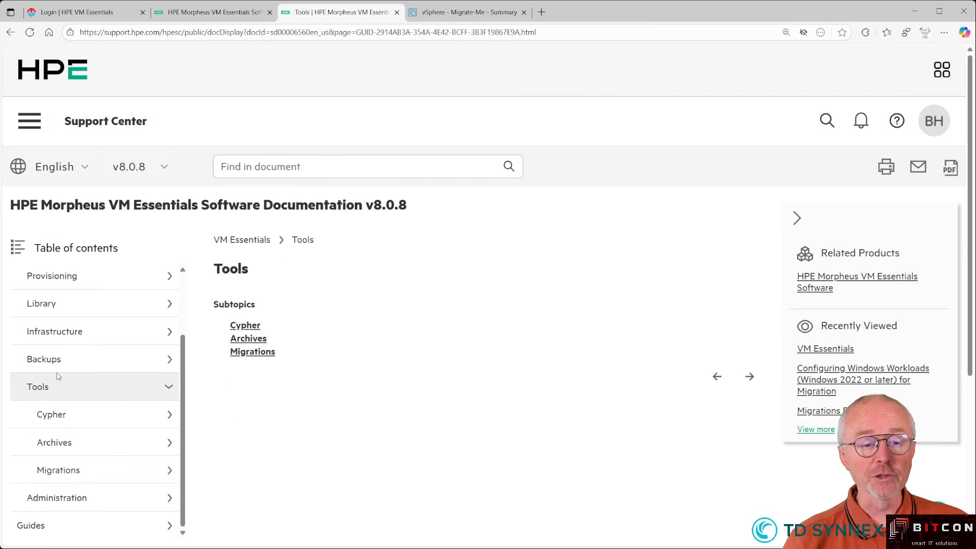
{"action": "left_click", "coordinate": [59, 474]}
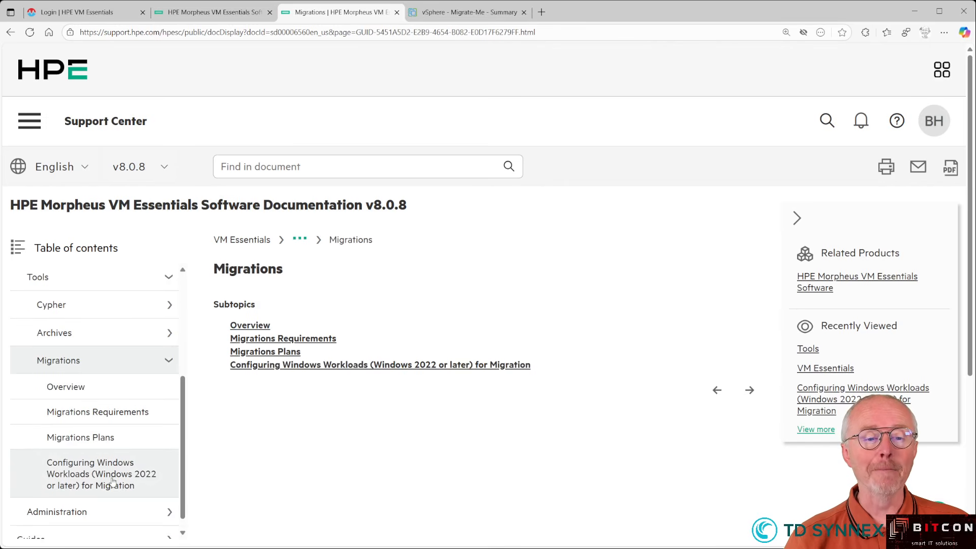
{"action": "left_click", "coordinate": [80, 410]}
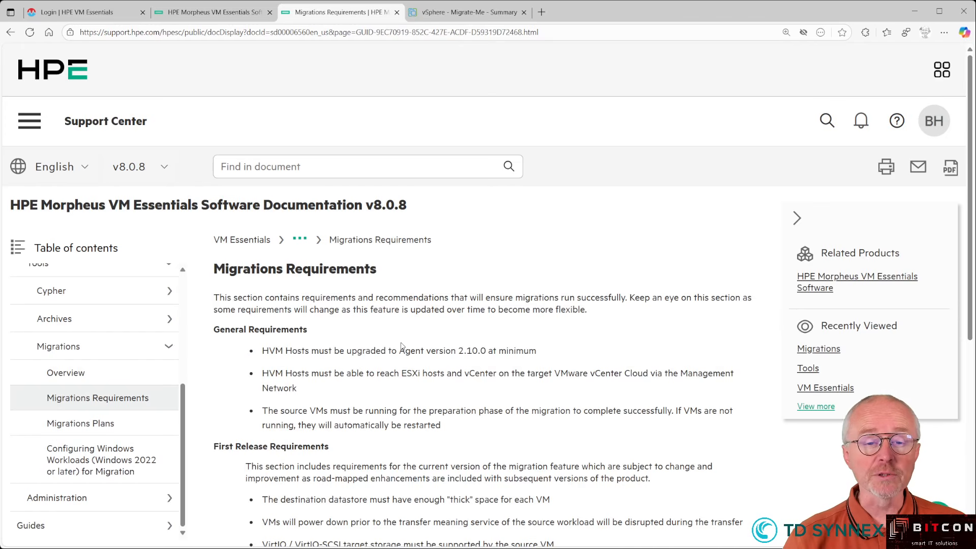
- Read through the requirements, highlighting the HVM host agent version requirement
{"action": "scroll", "coordinate": [401, 346], "scroll_direction": "down", "scroll_amount": 1}
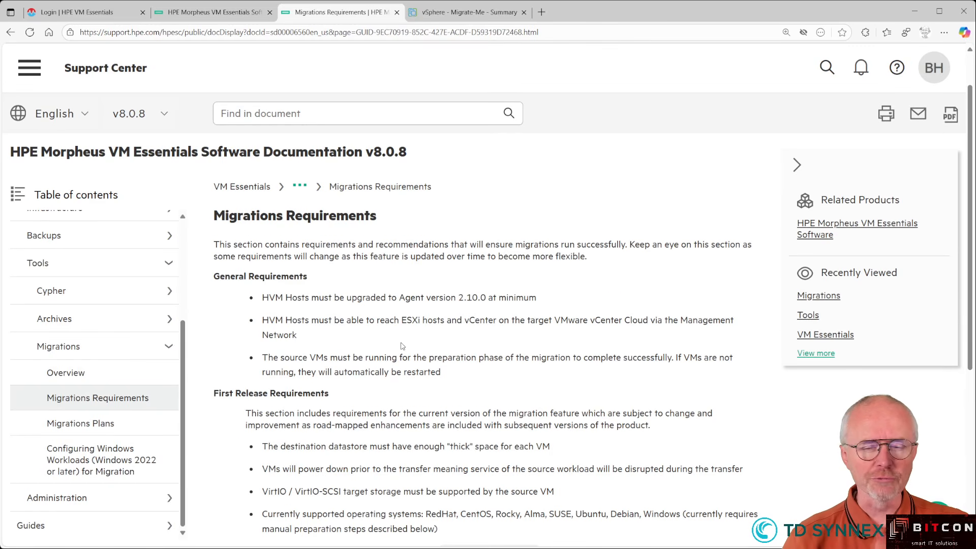
{"action": "scroll", "coordinate": [401, 345], "scroll_direction": "down", "scroll_amount": 1}
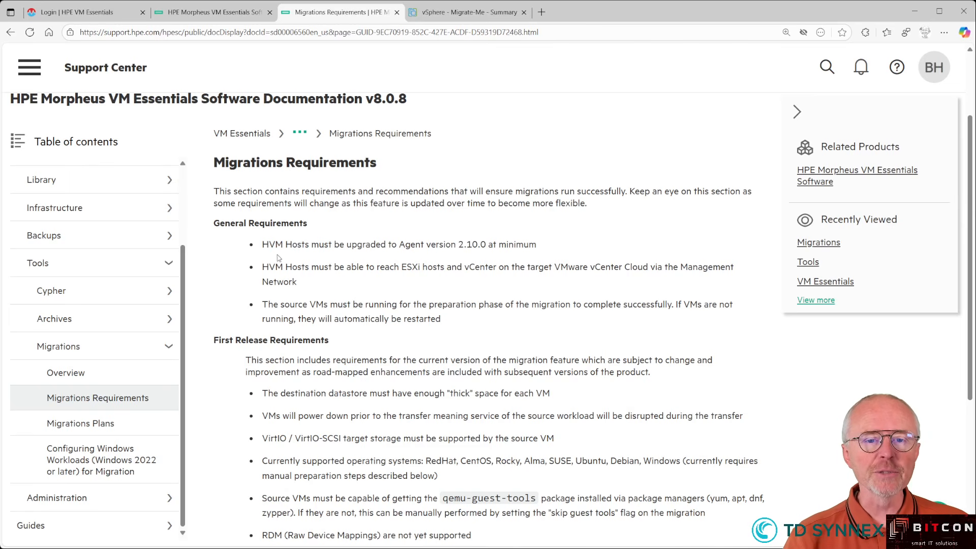
{"action": "left_click_drag", "start_coordinate": [265, 244], "coordinate": [456, 243]}
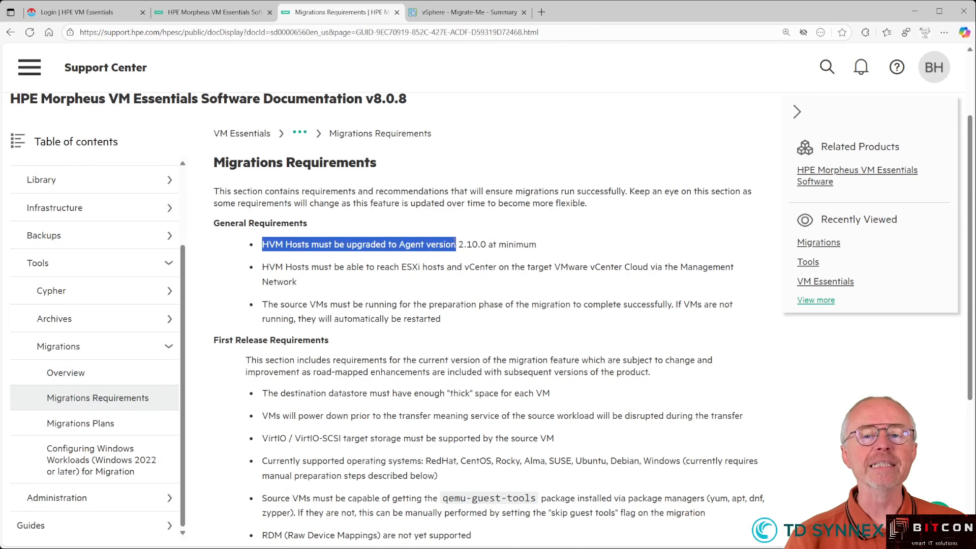
{"action": "left_click", "coordinate": [452, 250]}
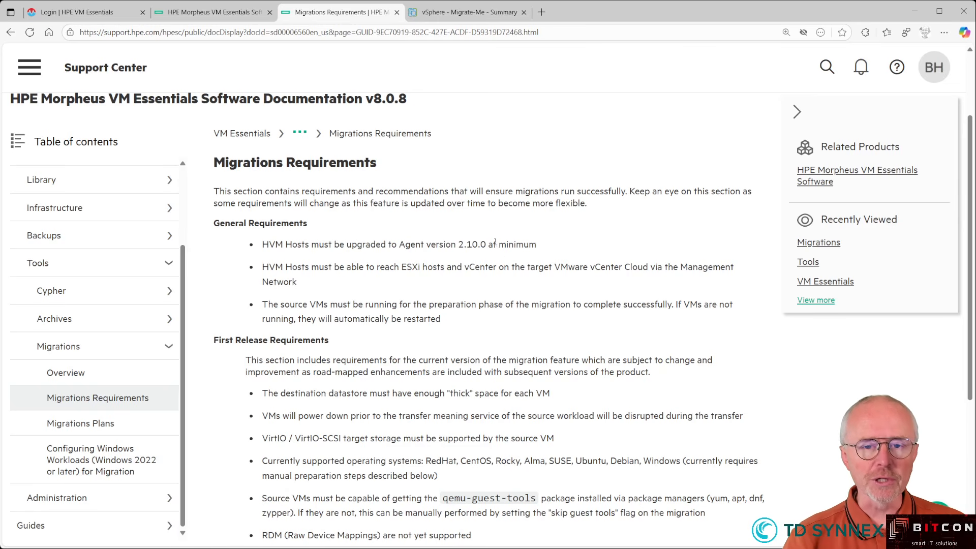
{"action": "scroll", "coordinate": [447, 264], "scroll_direction": "down", "scroll_amount": 3}
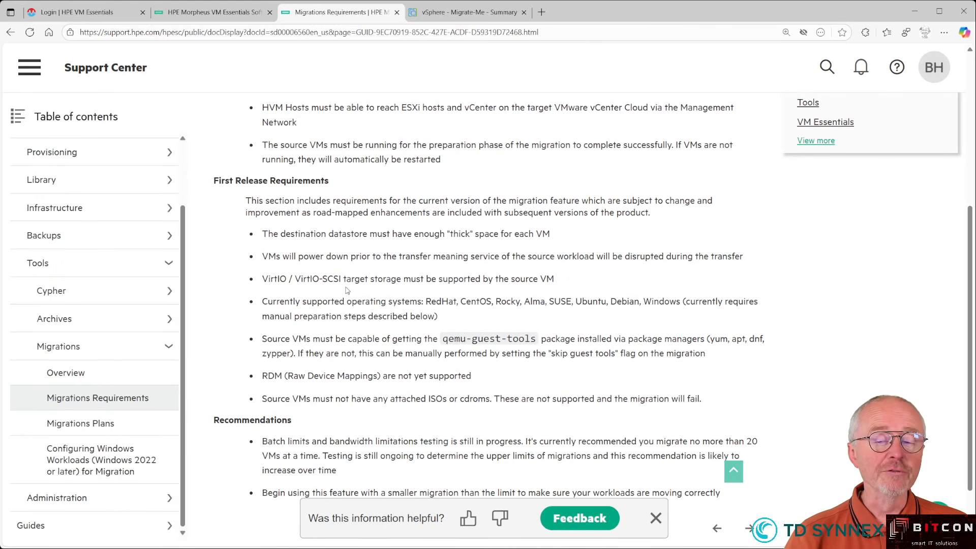
{"action": "left_click", "coordinate": [656, 519]}
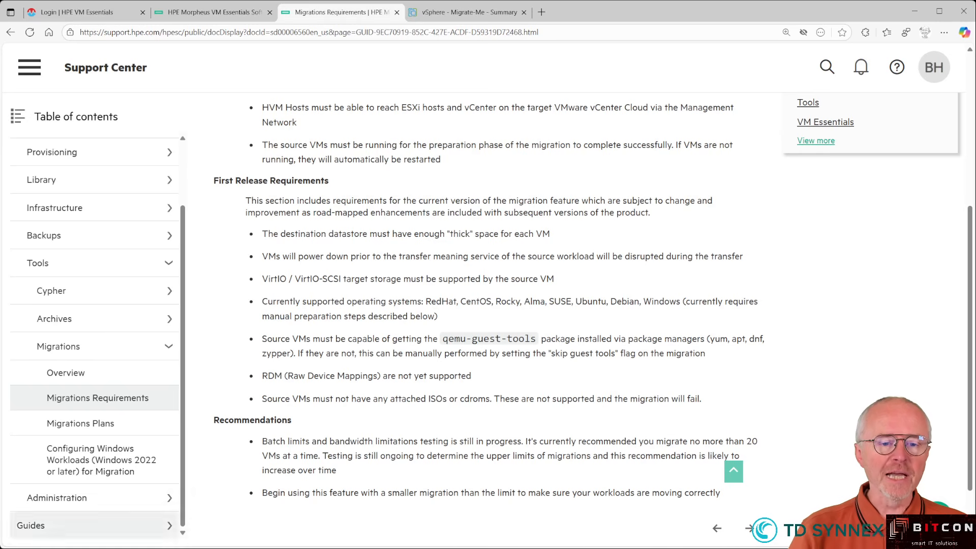
- Open the Migrations Plans topic and scroll through it
{"action": "left_click", "coordinate": [75, 424]}
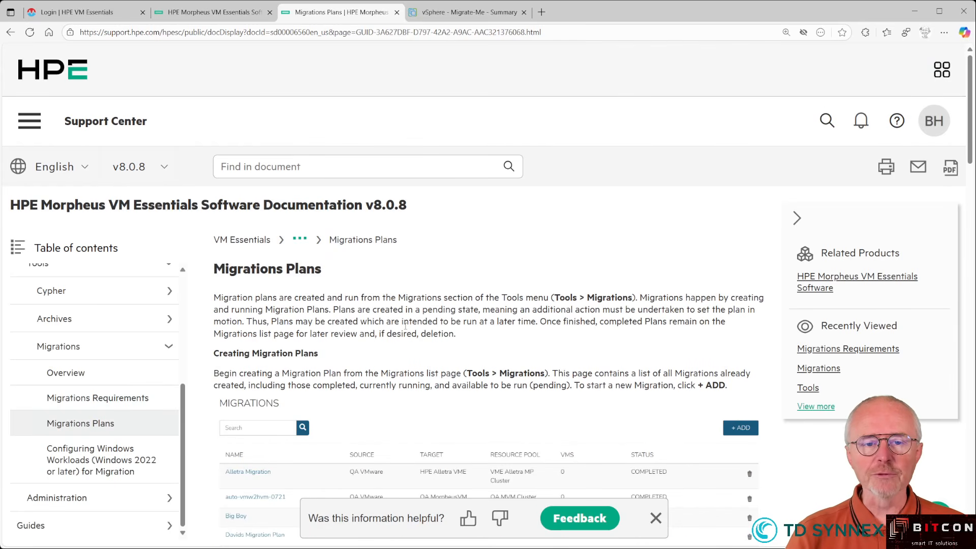
{"action": "scroll", "coordinate": [378, 345], "scroll_direction": "down", "scroll_amount": 5}
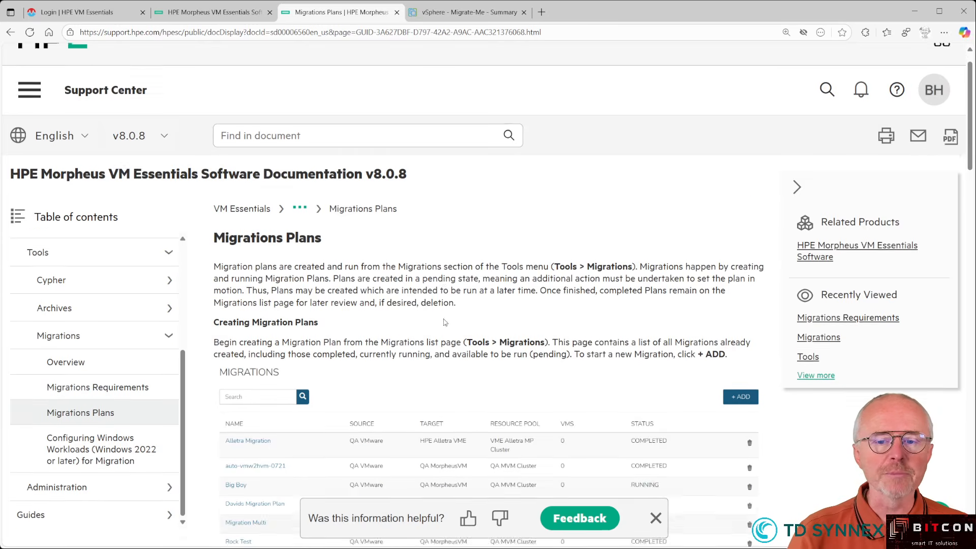
{"action": "left_click", "coordinate": [656, 517]}
{"action": "scroll", "coordinate": [542, 254], "scroll_direction": "down", "scroll_amount": 1}
{"action": "scroll", "coordinate": [541, 264], "scroll_direction": "down", "scroll_amount": 15}
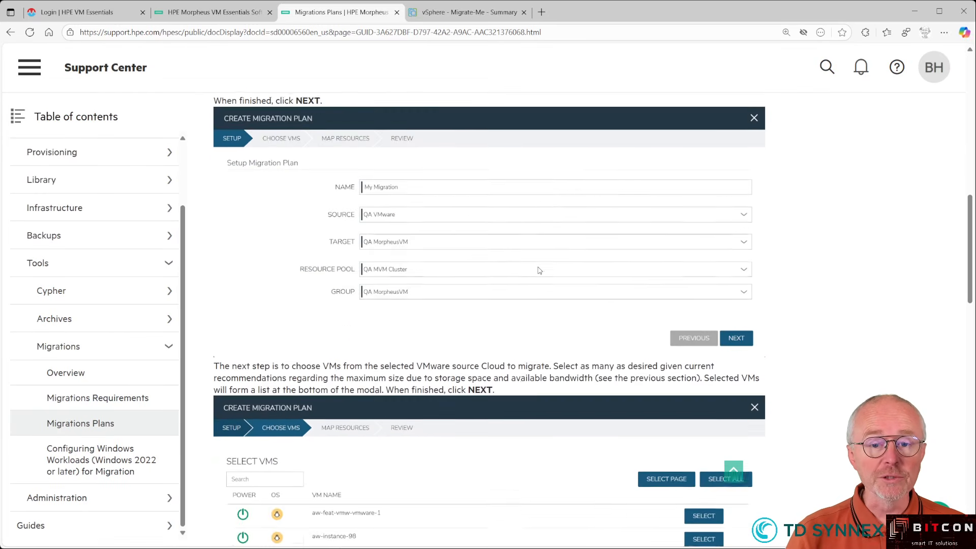
{"action": "scroll", "coordinate": [539, 269], "scroll_direction": "down", "scroll_amount": 5}
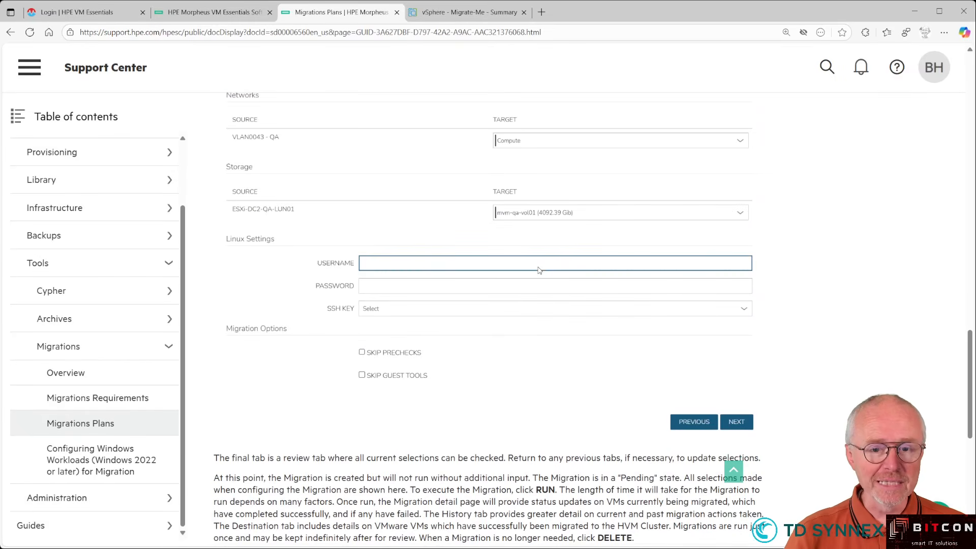
- Read the Configuring Windows Workloads (Windows 2022 or later) article, highlighting the dism driver injection command
{"action": "left_click", "coordinate": [65, 465]}
{"action": "scroll", "coordinate": [122, 454], "scroll_direction": "down", "scroll_amount": 2}
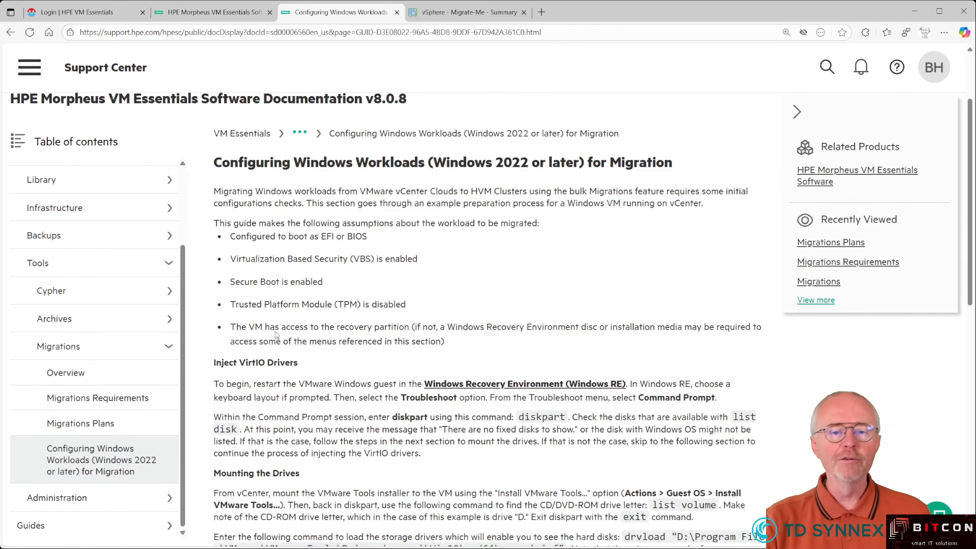
{"action": "scroll", "coordinate": [407, 288], "scroll_direction": "down", "scroll_amount": 3}
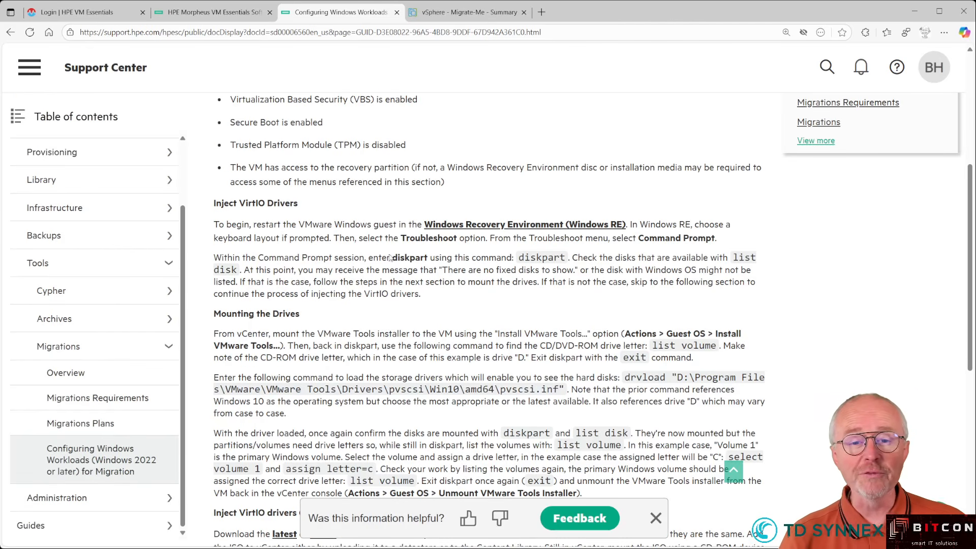
{"action": "scroll", "coordinate": [400, 382], "scroll_direction": "down", "scroll_amount": 1}
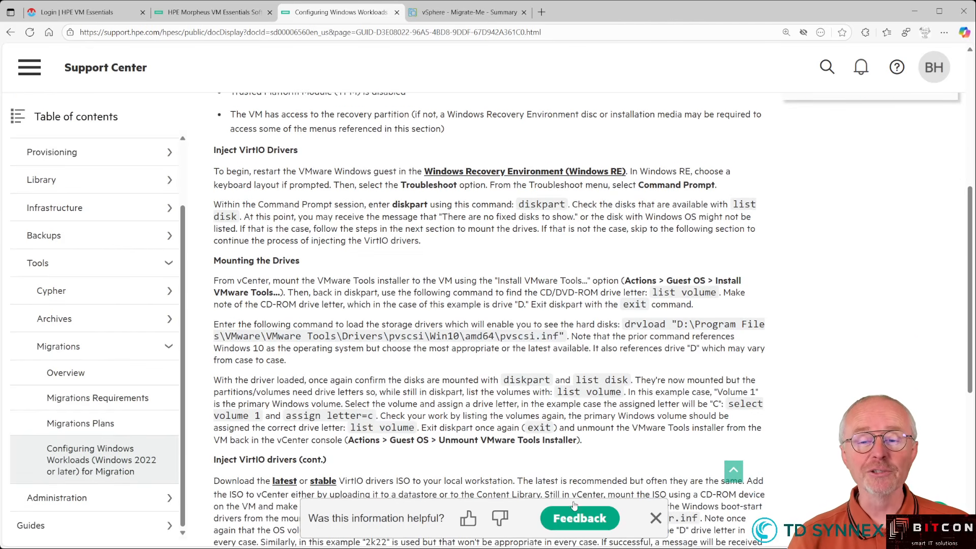
{"action": "left_click", "coordinate": [655, 518]}
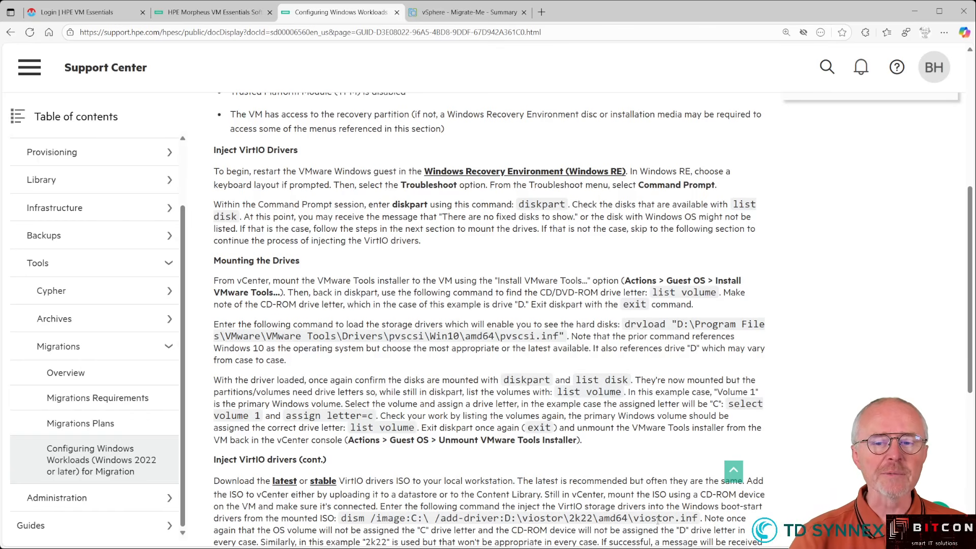
{"action": "scroll", "coordinate": [477, 384], "scroll_direction": "down", "scroll_amount": 4}
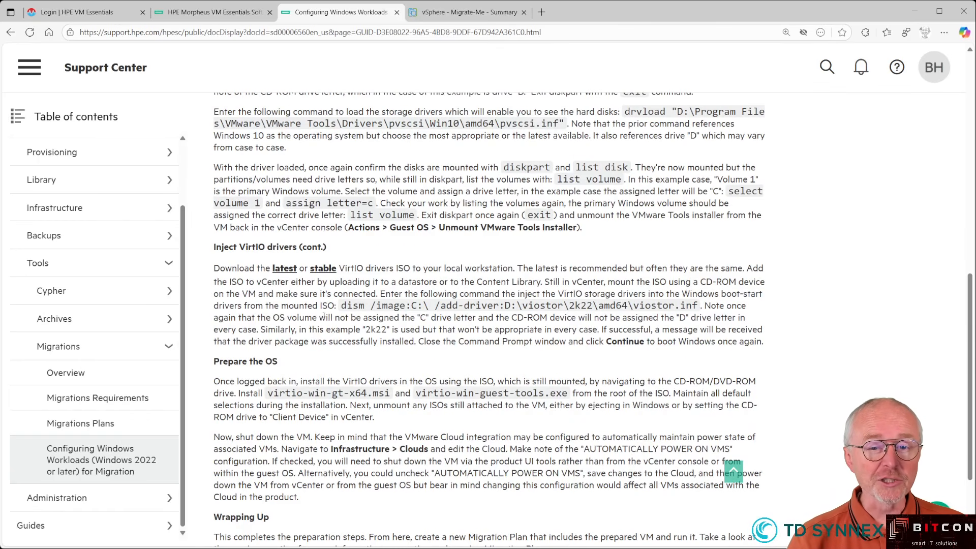
{"action": "left_click_drag", "start_coordinate": [339, 306], "coordinate": [698, 308]}
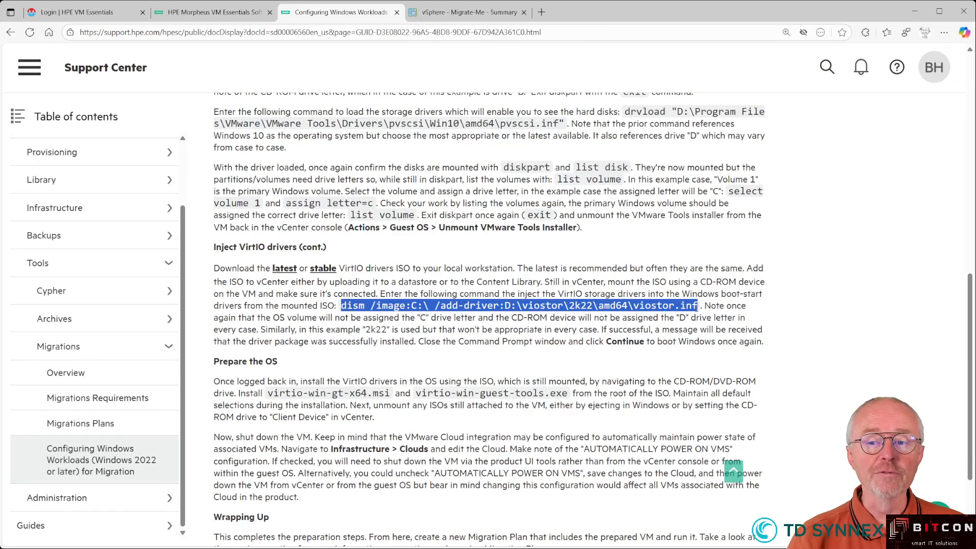
{"action": "left_click", "coordinate": [596, 333]}
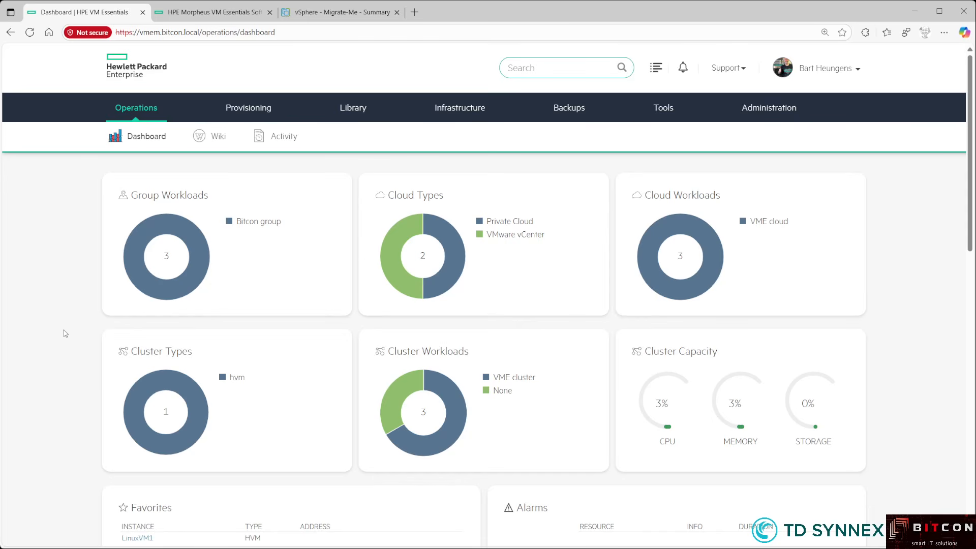
- Browse the Provisioning > Instances list
{"action": "mouse_move", "coordinate": [231, 108]}
{"action": "left_click", "coordinate": [256, 135]}
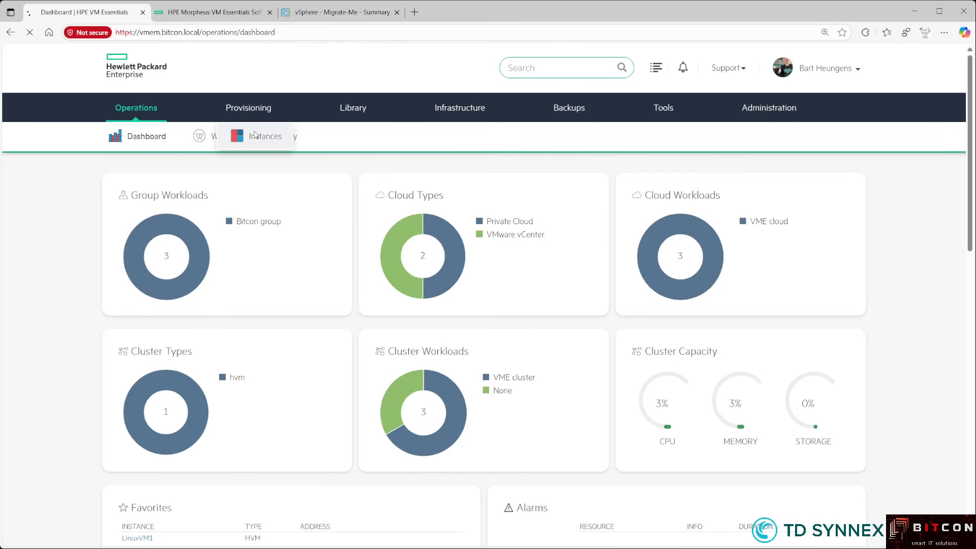
{"action": "scroll", "coordinate": [198, 341], "scroll_direction": "down", "scroll_amount": 3}
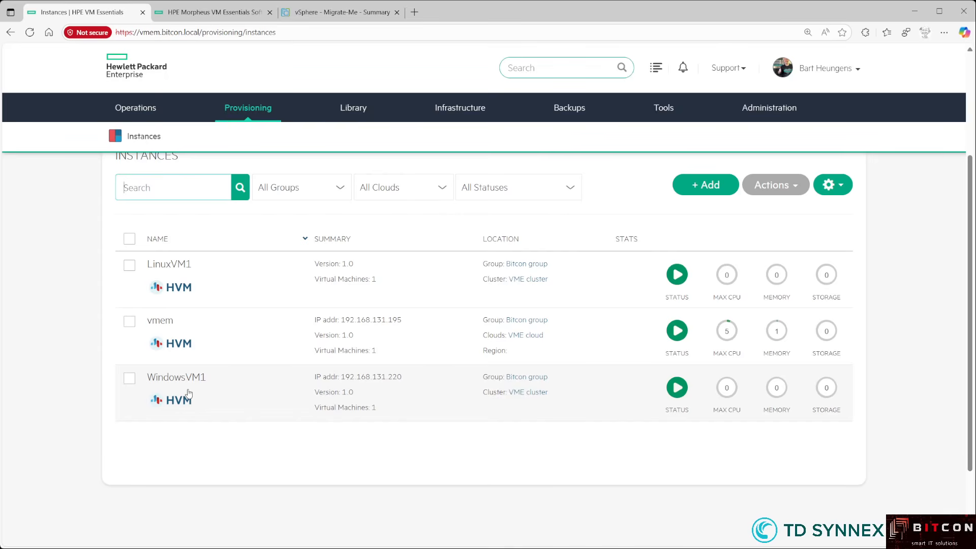
{"action": "scroll", "coordinate": [188, 393], "scroll_direction": "up", "scroll_amount": 1}
{"action": "scroll", "coordinate": [204, 388], "scroll_direction": "up", "scroll_amount": 2}
- Open Infrastructure > Clouds, showing VME cloud and VMware cloud both OK
{"action": "mouse_move", "coordinate": [452, 115]}
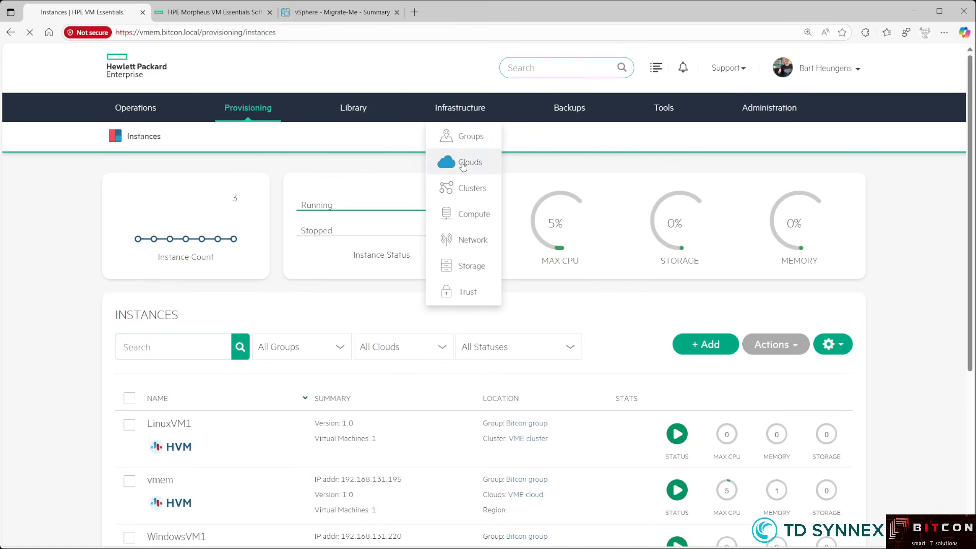
{"action": "left_click", "coordinate": [463, 163]}
{"action": "scroll", "coordinate": [397, 229], "scroll_direction": "down", "scroll_amount": 3}
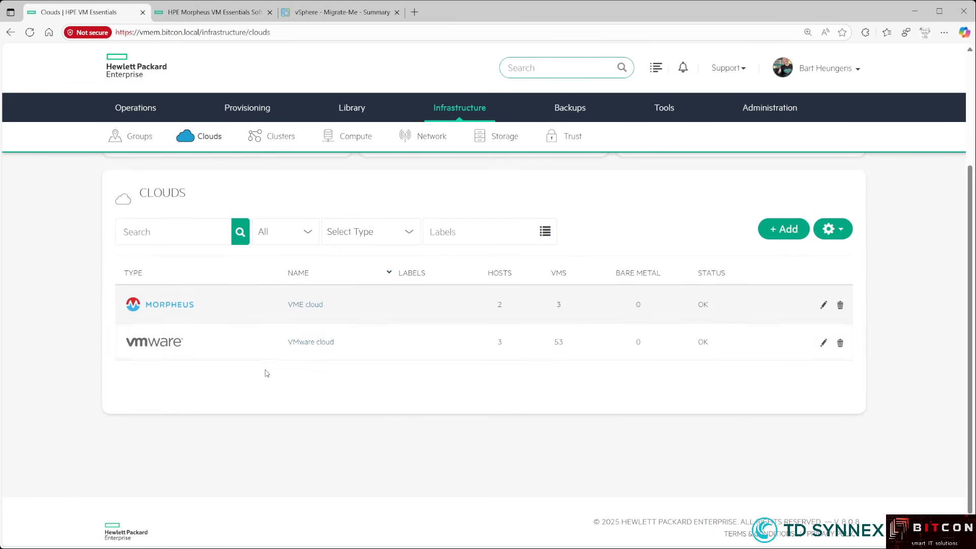
- Open the VMware cloud's VMs tab and scroll down to Migrate-Me
{"action": "left_click", "coordinate": [317, 343]}
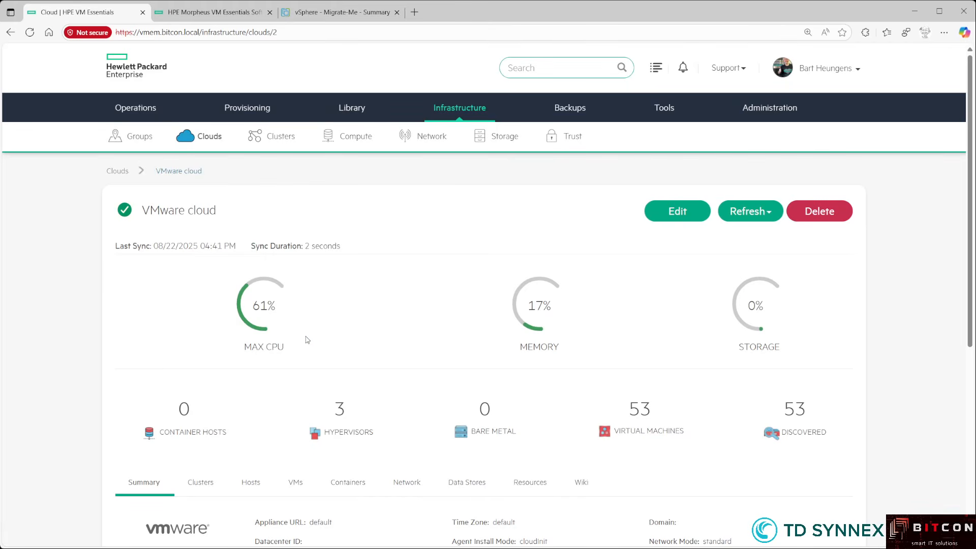
{"action": "scroll", "coordinate": [303, 339], "scroll_direction": "down", "scroll_amount": 3}
{"action": "left_click", "coordinate": [297, 331]}
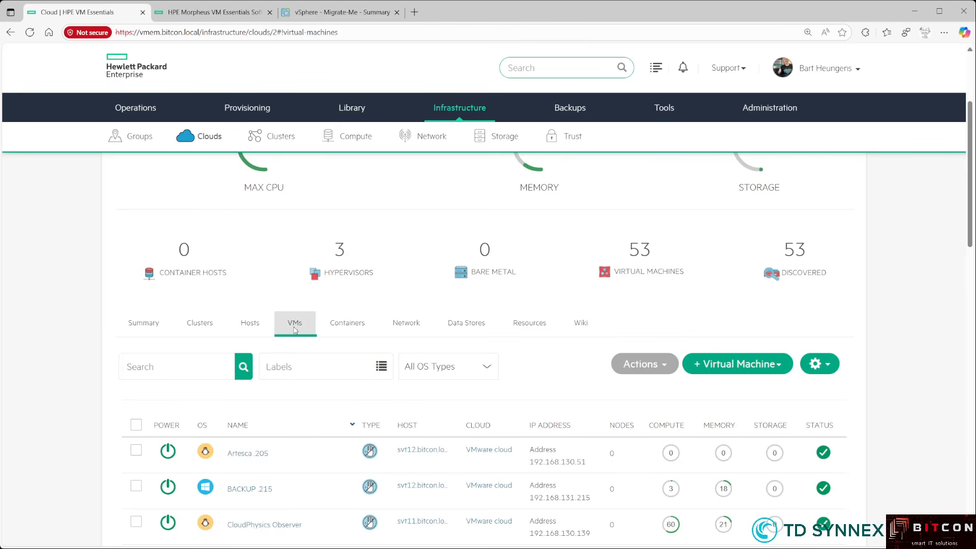
{"action": "scroll", "coordinate": [179, 361], "scroll_direction": "down", "scroll_amount": 6}
{"action": "scroll", "coordinate": [179, 362], "scroll_direction": "down", "scroll_amount": 6}
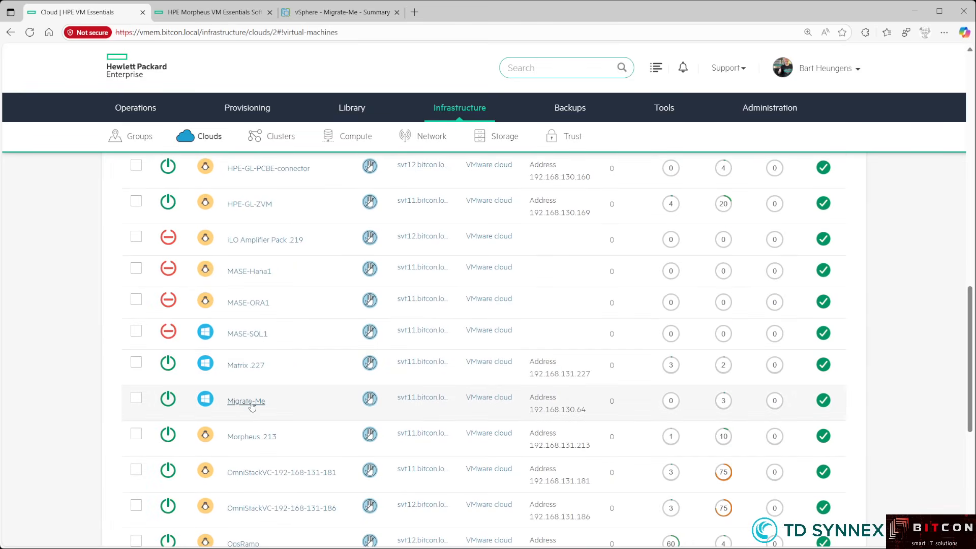
{"action": "scroll", "coordinate": [265, 376], "scroll_direction": "down", "scroll_amount": 1}
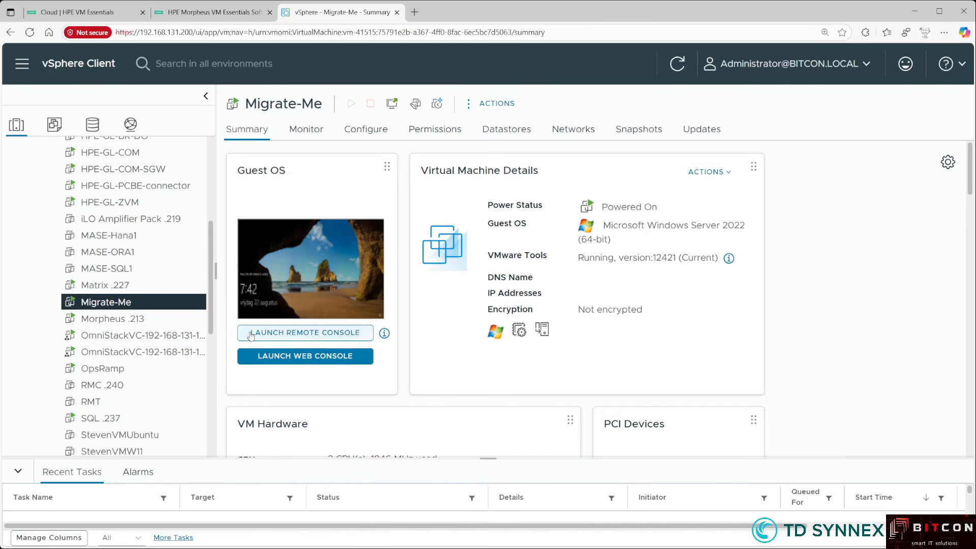
- Launch Migrate-Me's web console, send Ctrl+Alt+Delete, and sign in with the Administrator password
{"action": "left_click", "coordinate": [292, 362]}
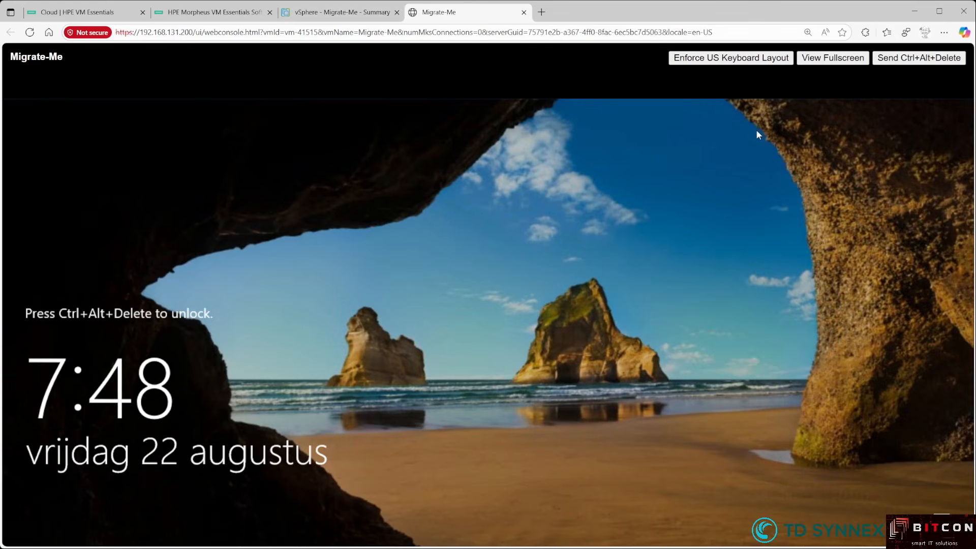
{"action": "left_click", "coordinate": [893, 61]}
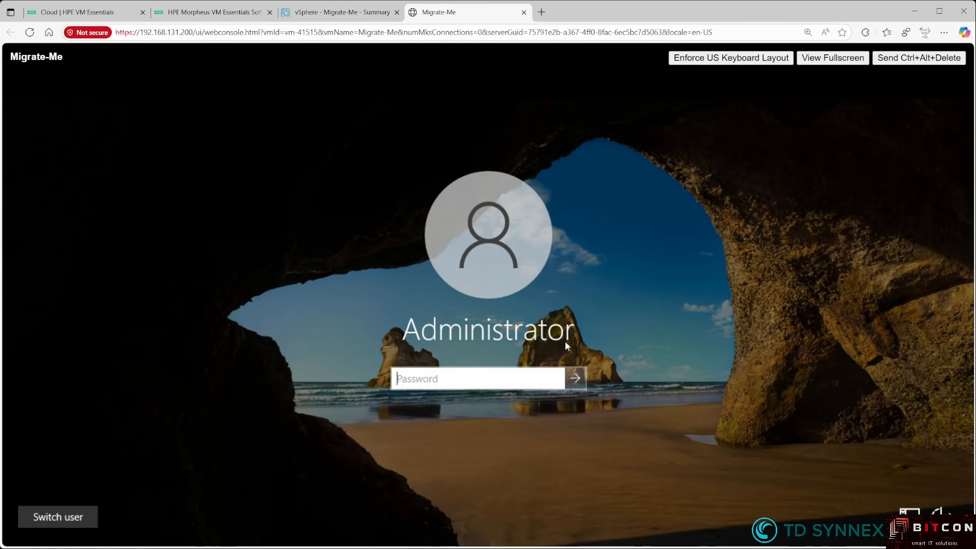
{"action": "type", "text": "••••••••"}
{"action": "key", "text": "Return"}
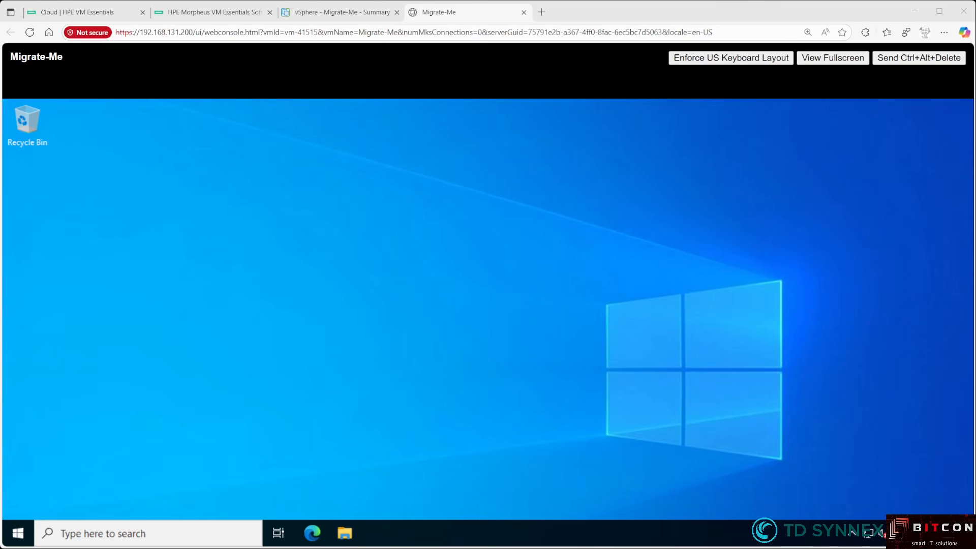
- From Settings > Update & Security > Recovery, restart Migrate-Me into Advanced startup
{"action": "left_click", "coordinate": [30, 532]}
{"action": "type", "text": "se"}
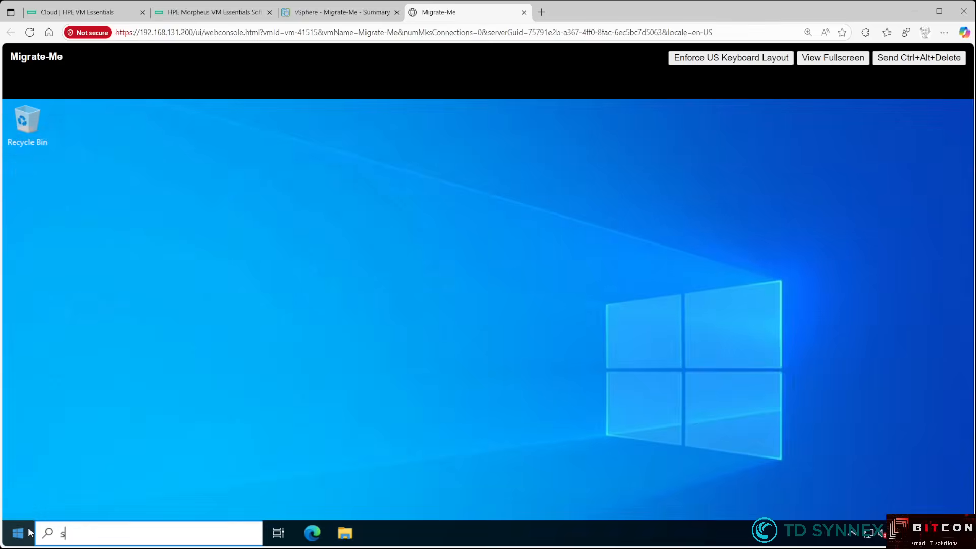
{"action": "type", "text": "ttings"}
{"action": "left_click", "coordinate": [88, 201]}
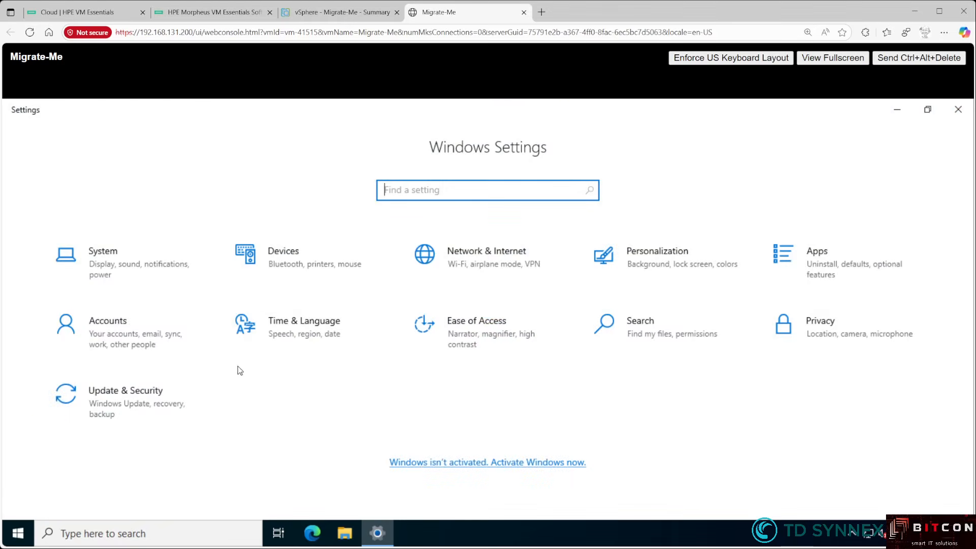
{"action": "left_click", "coordinate": [178, 397]}
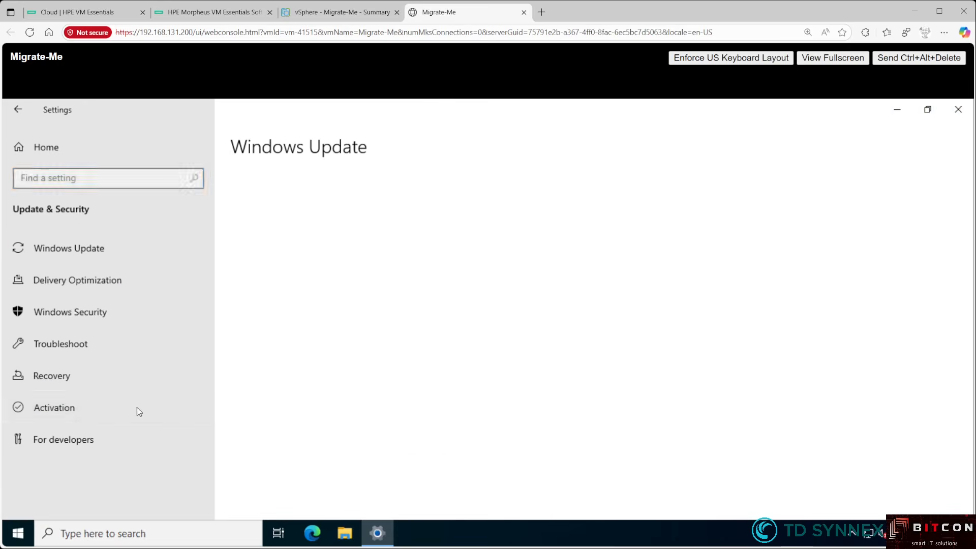
{"action": "left_click", "coordinate": [78, 376]}
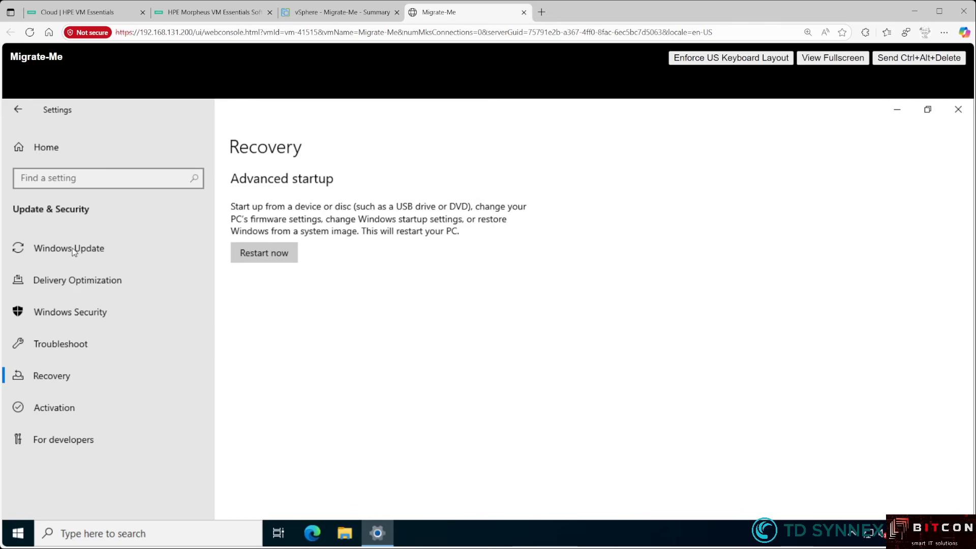
{"action": "left_click", "coordinate": [270, 257]}
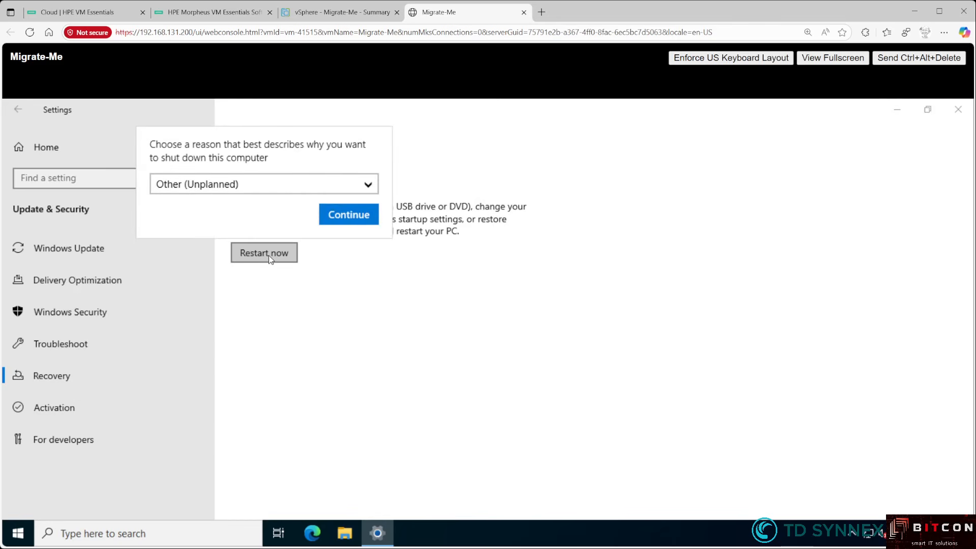
{"action": "left_click", "coordinate": [338, 220]}
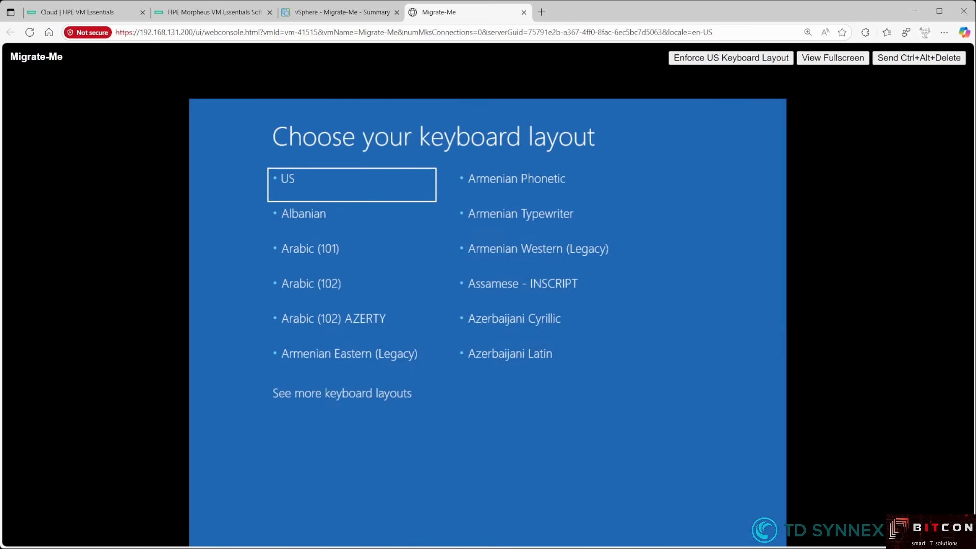
- Choose the Belgian (Period) keyboard layout and open Troubleshoot > Command Prompt
{"action": "left_click", "coordinate": [376, 397]}
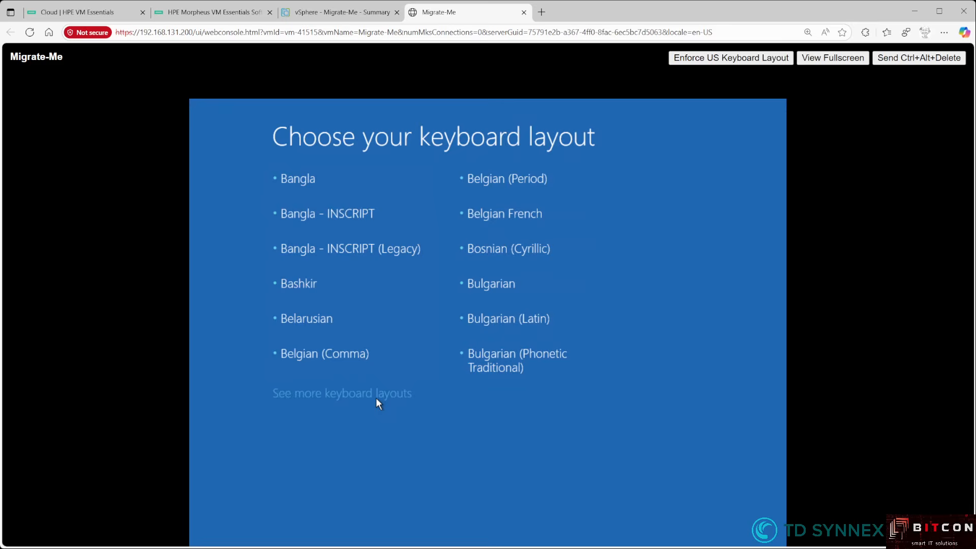
{"action": "left_click", "coordinate": [505, 175]}
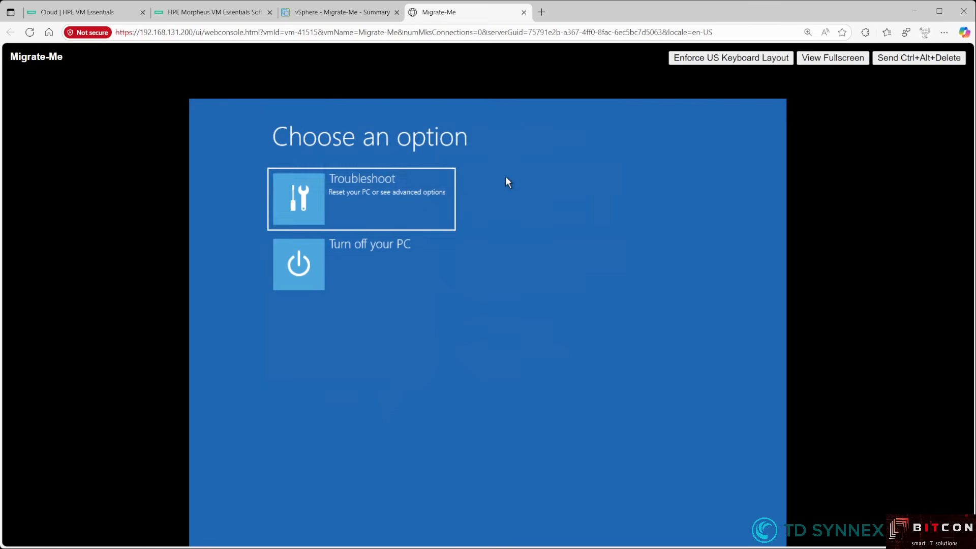
{"action": "left_click", "coordinate": [381, 197]}
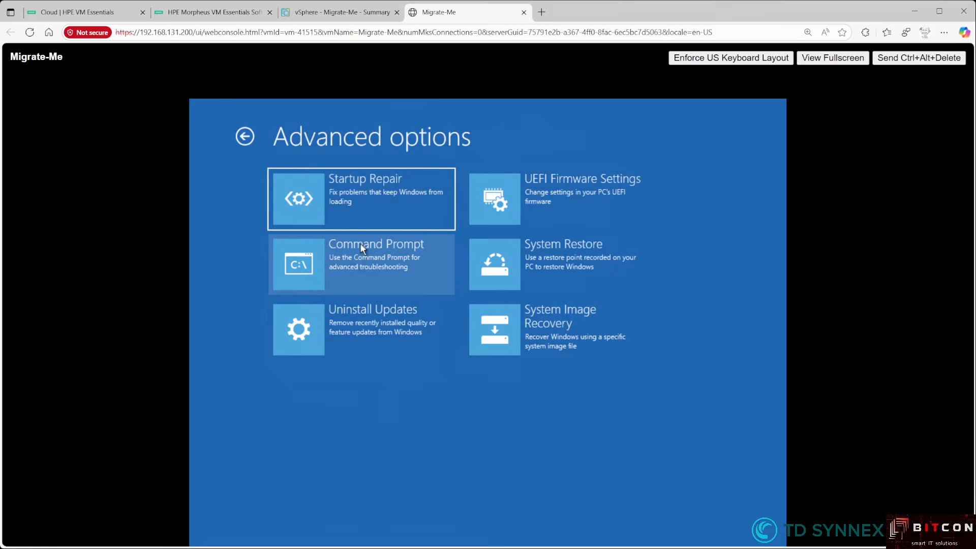
{"action": "left_click", "coordinate": [358, 269]}
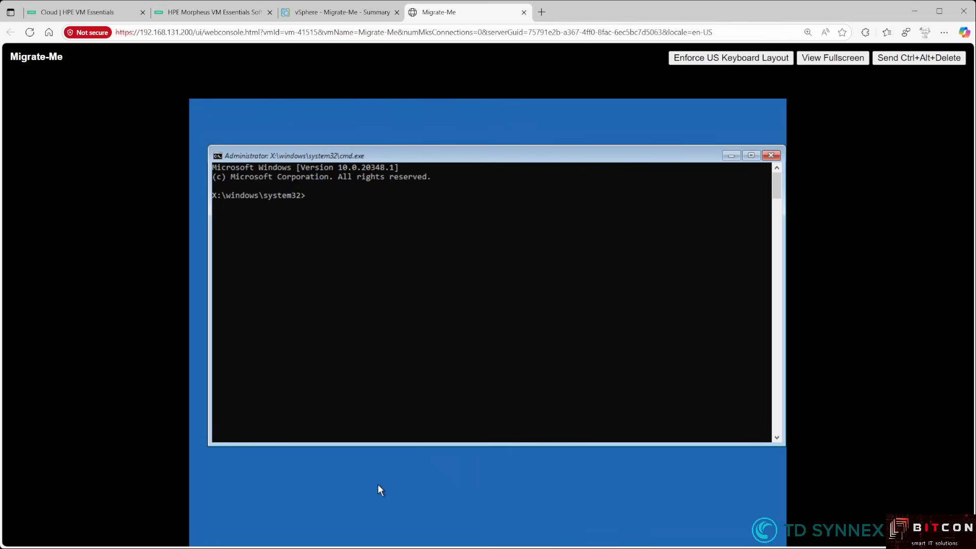
- Run diskpart and list disk, which shows no fixed disks
{"action": "type", "text": "diskpart"}
{"action": "key", "text": "Return"}
{"action": "type", "text": "list disk"}
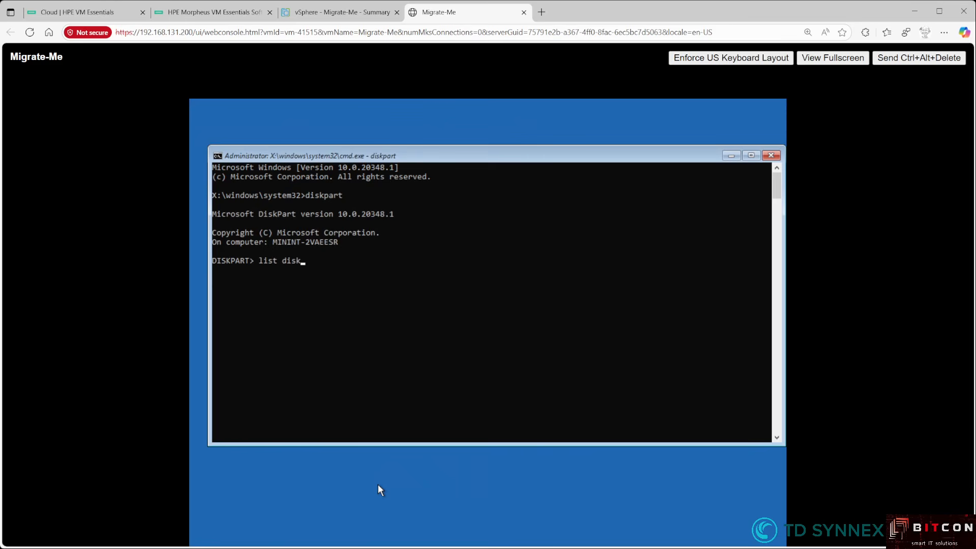
{"action": "key", "text": "Return"}
{"action": "key", "text": "Return"}
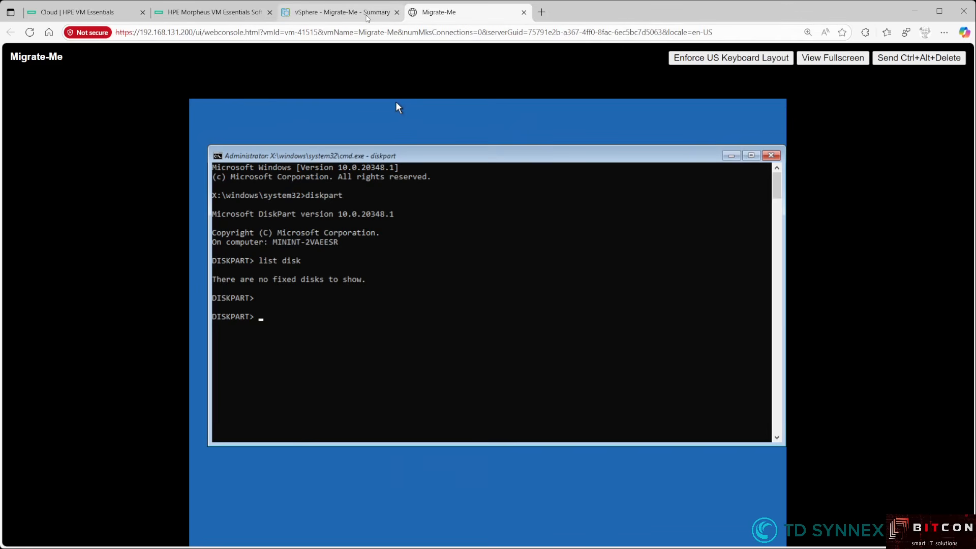
- Mount the VMware Tools installer on Migrate-Me via Guest OS > Install VMware Tools
{"action": "left_click", "coordinate": [367, 17]}
{"action": "right_click", "coordinate": [141, 302]}
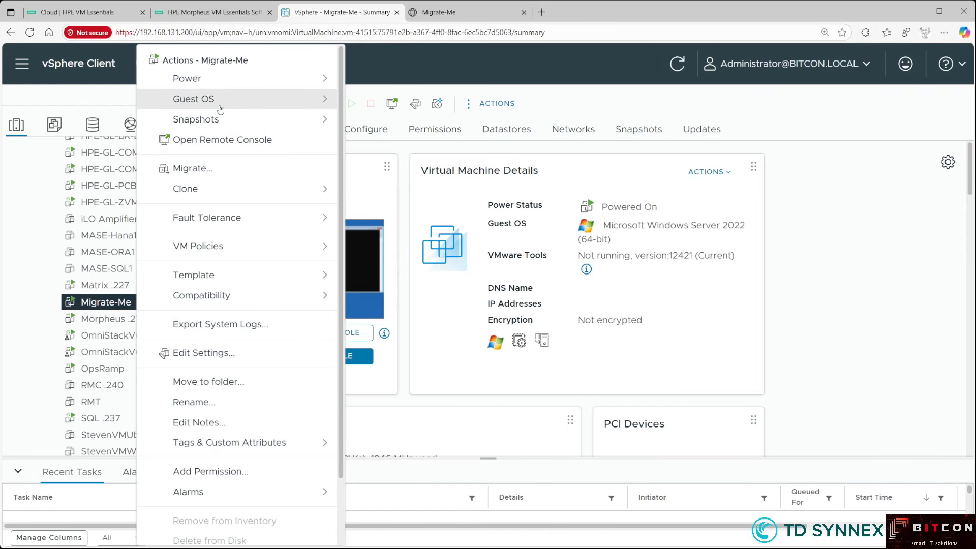
{"action": "mouse_move", "coordinate": [220, 109]}
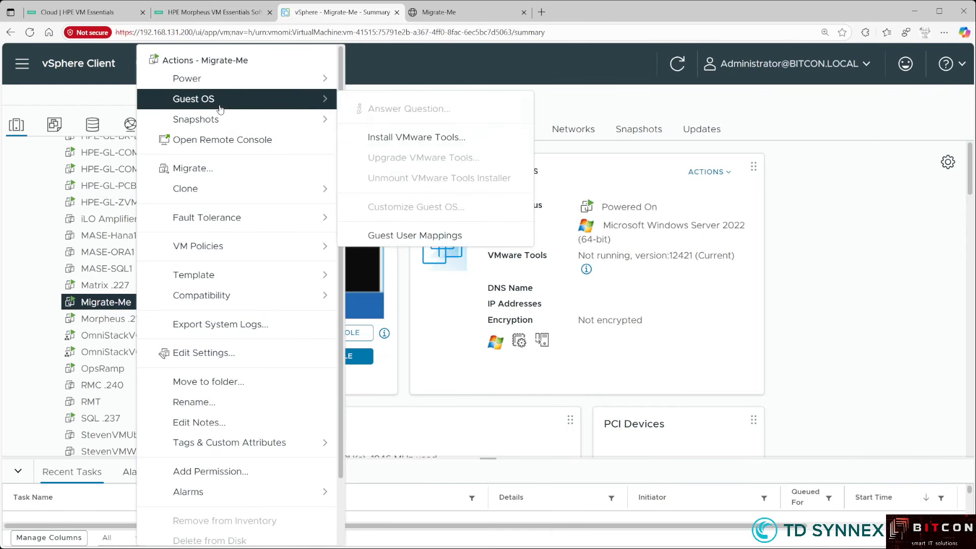
{"action": "left_click", "coordinate": [392, 138]}
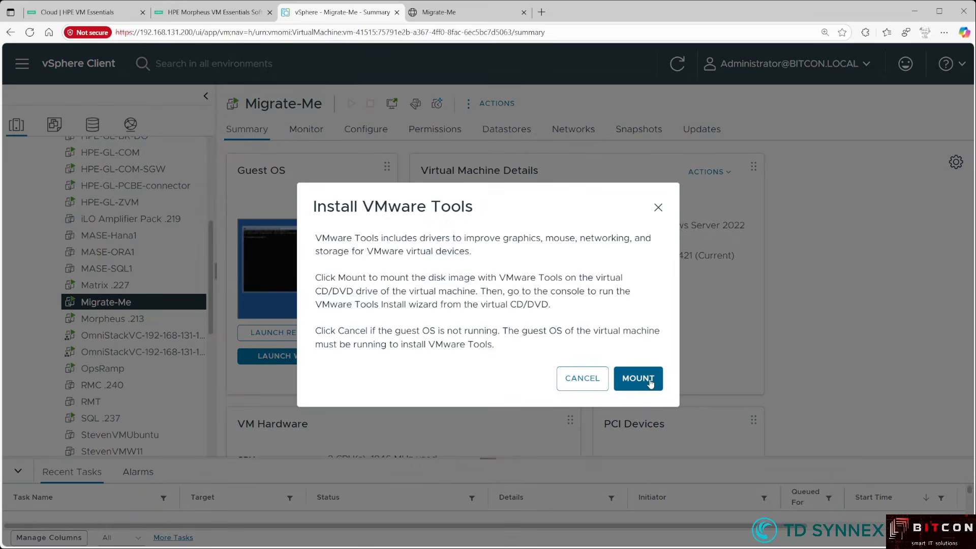
{"action": "left_click", "coordinate": [643, 379]}
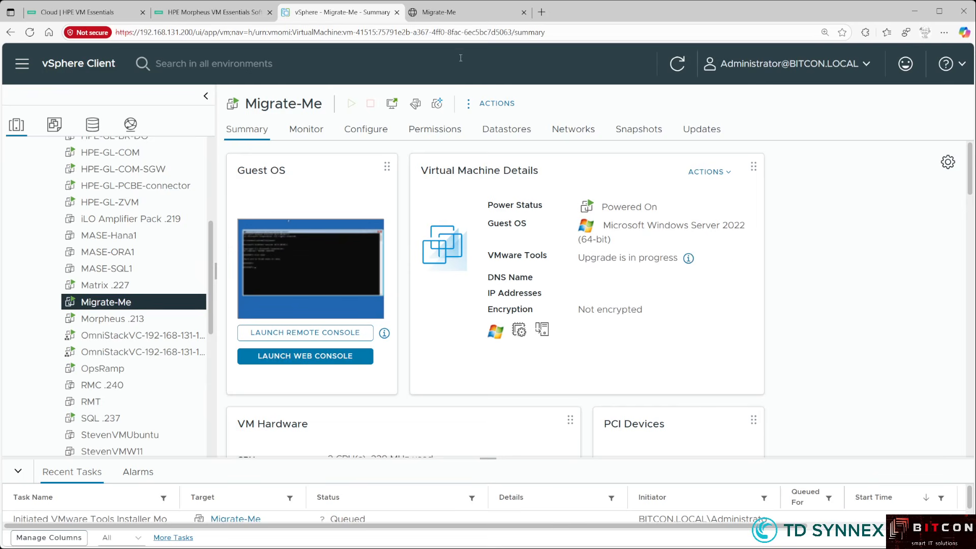
{"action": "left_click", "coordinate": [456, 19]}
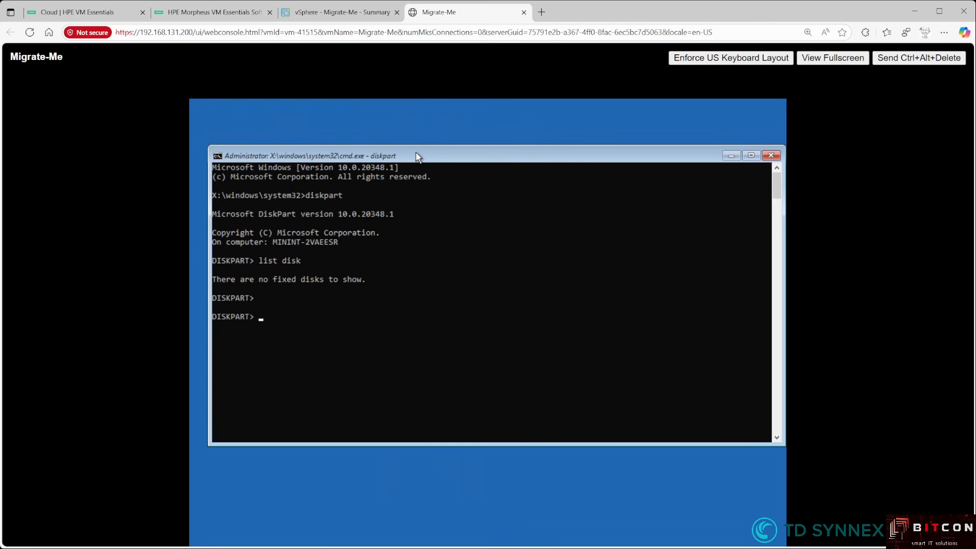
- Exit diskpart, drvload pvscsi.inf from D:, and relist disks to show 20 GB Disk 0 Online
{"action": "type", "text": "exit"}
{"action": "key", "text": "Return"}
{"action": "key", "text": "Return"}
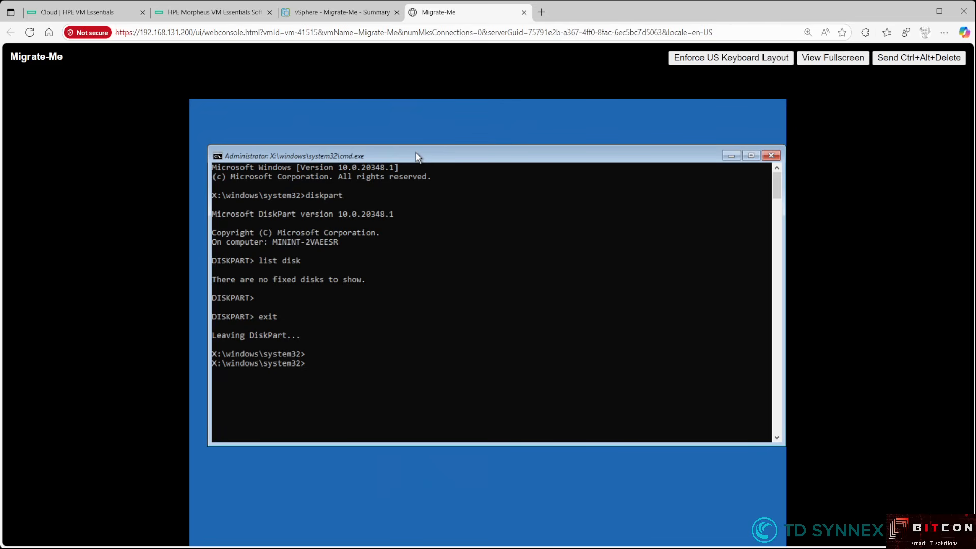
{"action": "type", "text": "drvload \"D:\\Program Files\\VMware\\VMware Tools\\Drivers\\pvscsi\\Win10\\amd64\\pvscsi.inf\""}
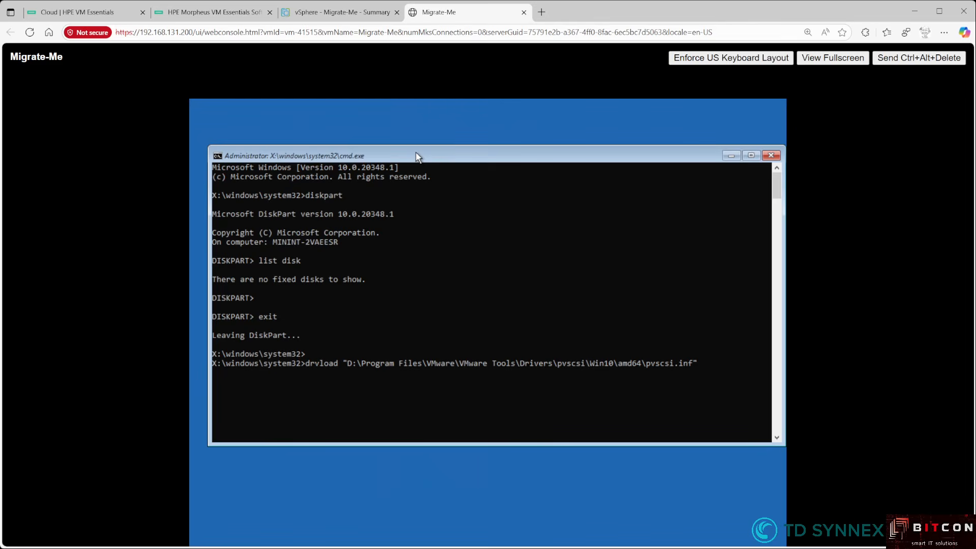
{"action": "key", "text": "Return"}
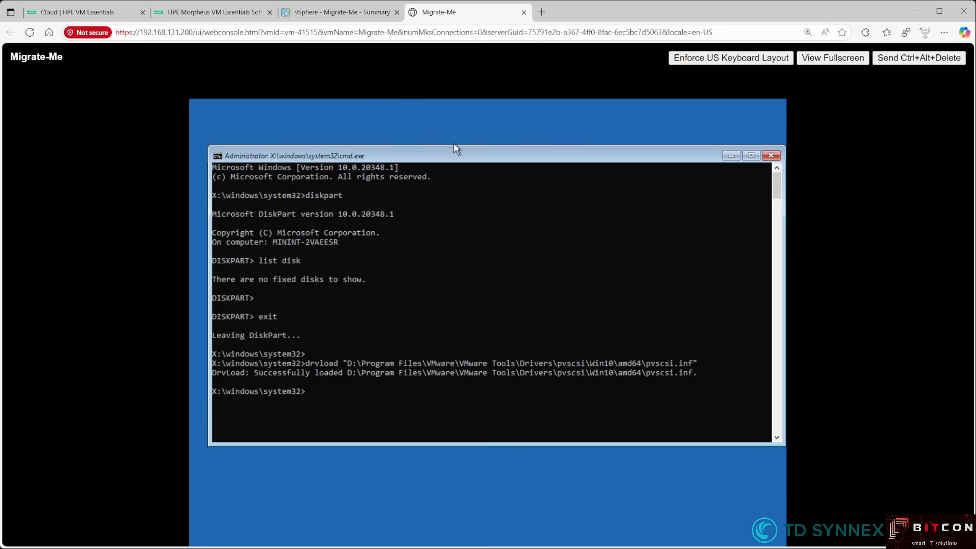
{"action": "type", "text": "diskpart"}
{"action": "key", "text": "Return"}
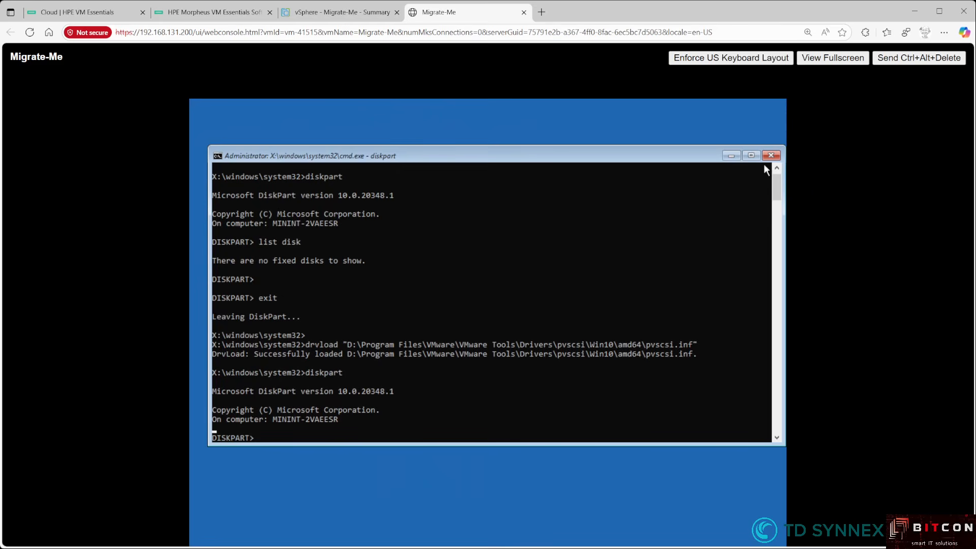
{"action": "type", "text": "list disk"}
{"action": "key", "text": "Return"}
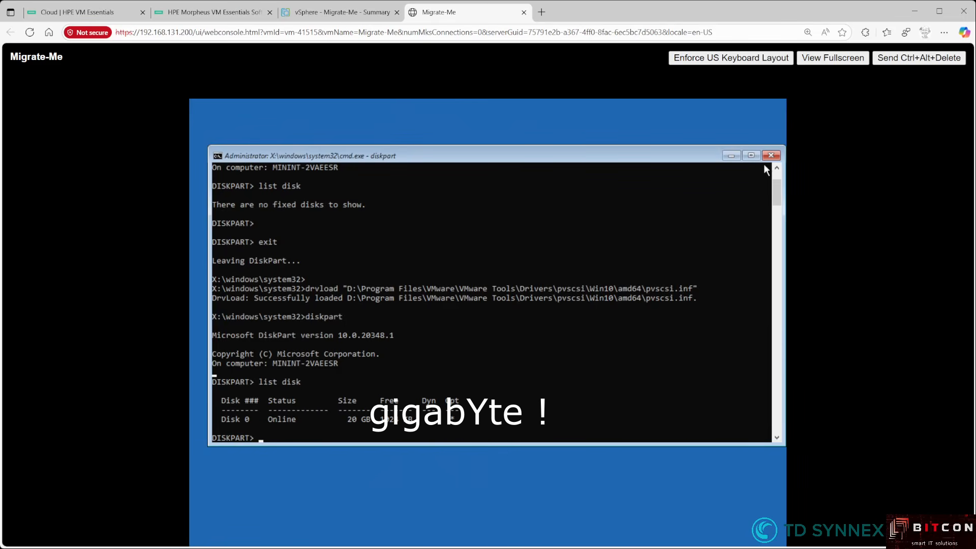
- Select volume 1, assign it letter C, confirm with list volume, and exit DiskPart
{"action": "type", "text": "list volume"}
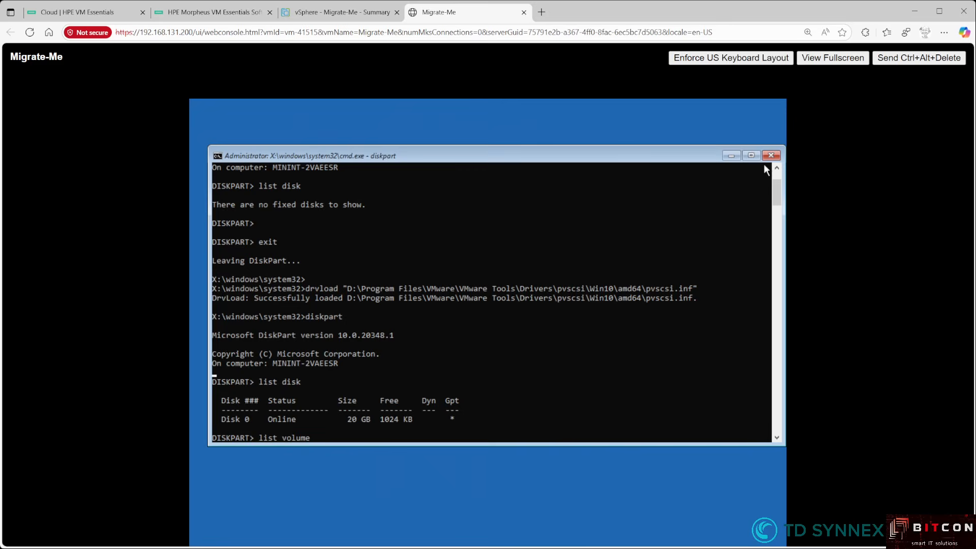
{"action": "key", "text": "Return"}
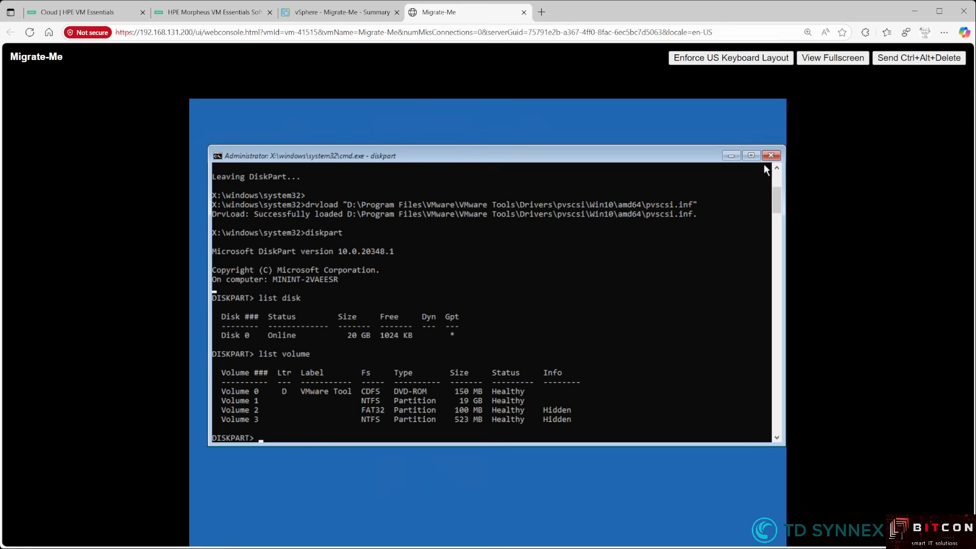
{"action": "type", "text": "solect volume 1"}
{"action": "key", "text": "Return"}
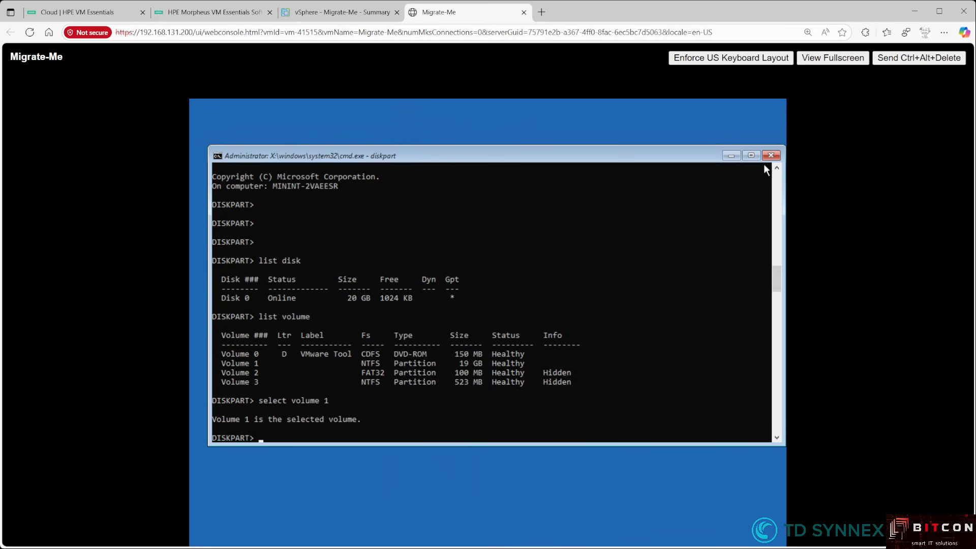
{"action": "type", "text": "assign letter=c"}
{"action": "key", "text": "Return"}
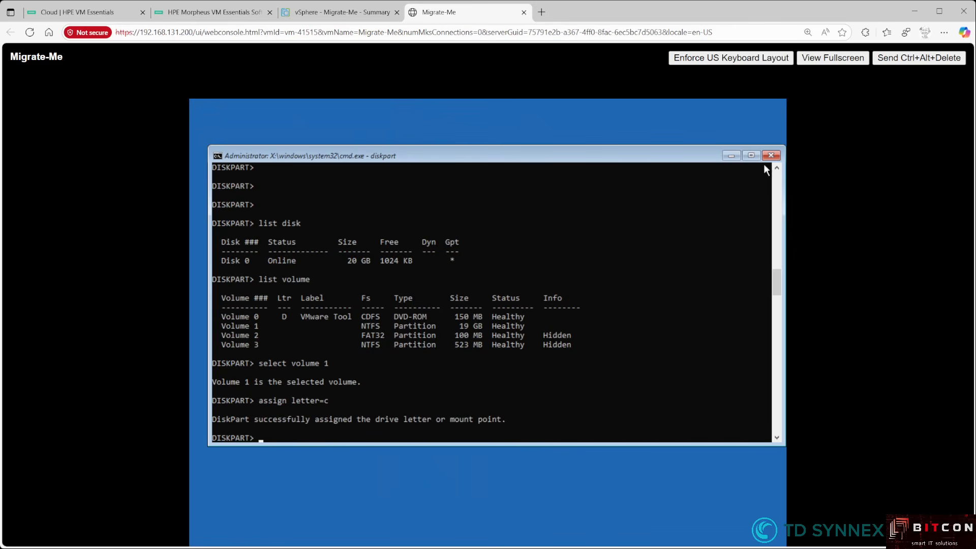
{"action": "key", "text": "Up"}
{"action": "key", "text": "Up"}
{"action": "key", "text": "Up"}
{"action": "key", "text": "Return"}
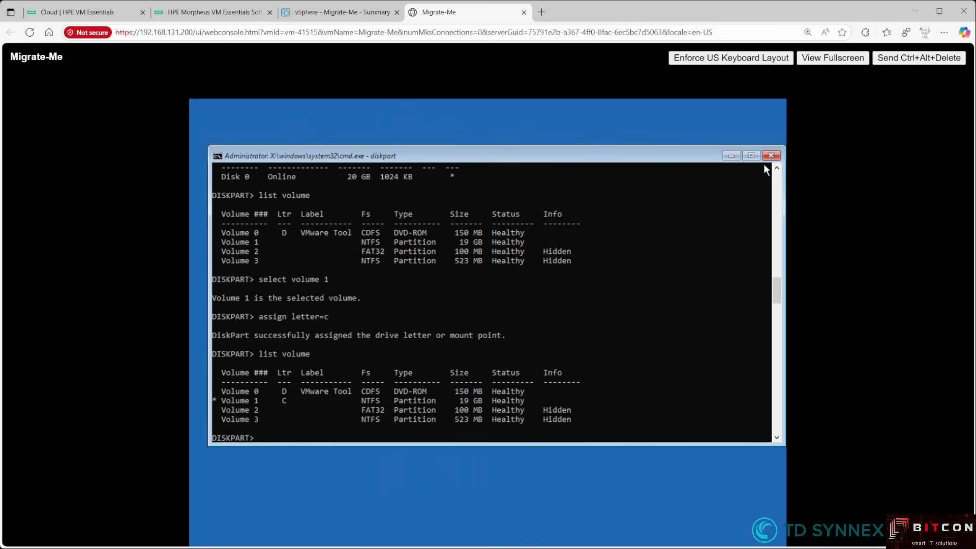
{"action": "type", "text": "exit"}
{"action": "key", "text": "Return"}
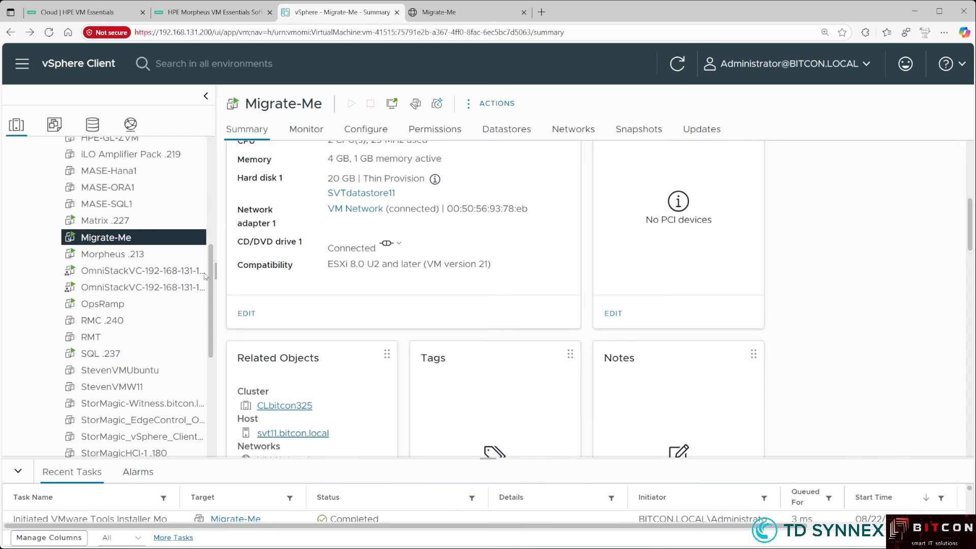
- Unmount the VMware Tools installer from Migrate-Me's CD/DVD drive via Guest OS actions
{"action": "right_click", "coordinate": [127, 242]}
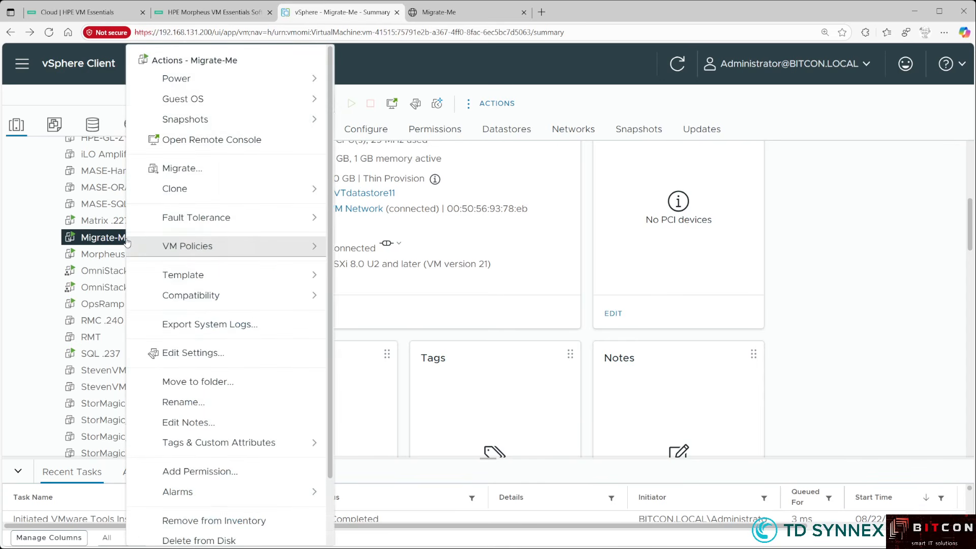
{"action": "mouse_move", "coordinate": [222, 106]}
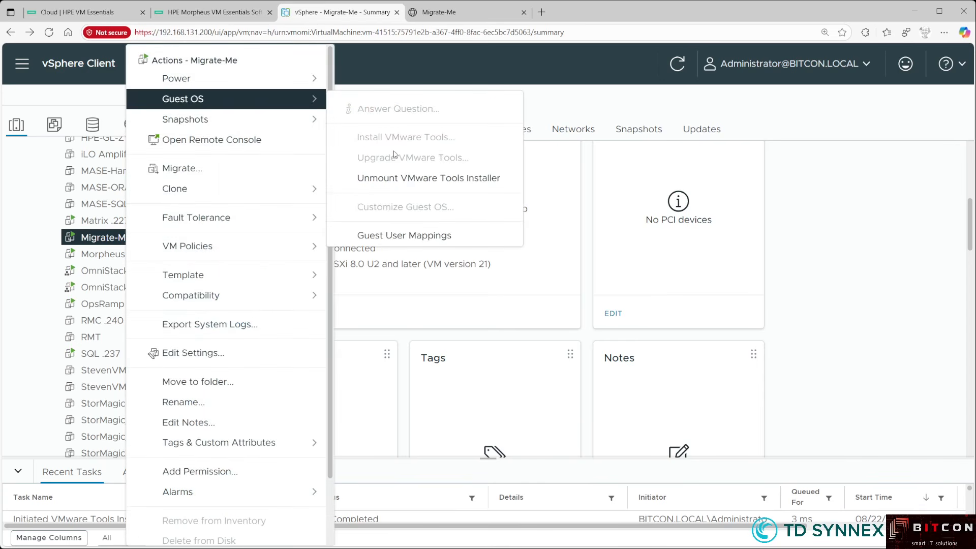
{"action": "left_click", "coordinate": [449, 180]}
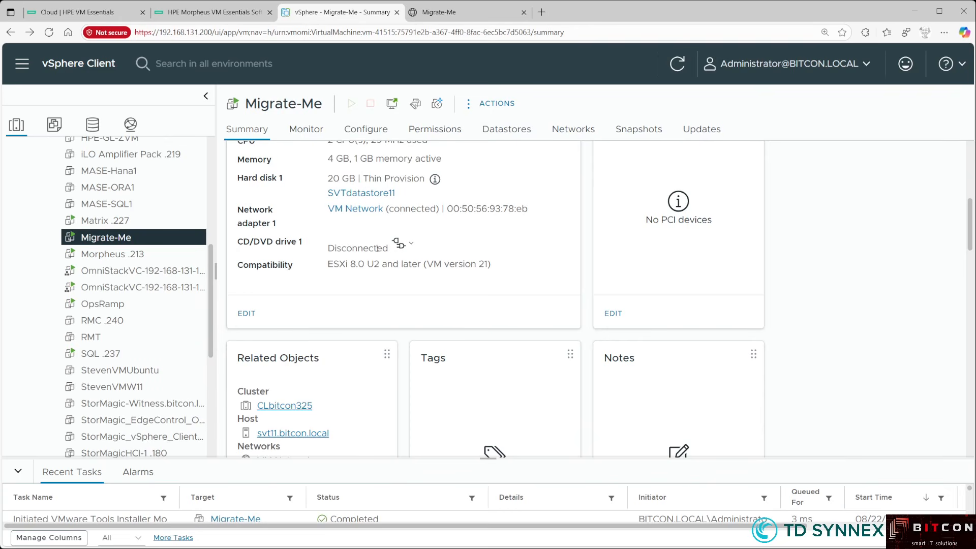
{"action": "left_click", "coordinate": [402, 246]}
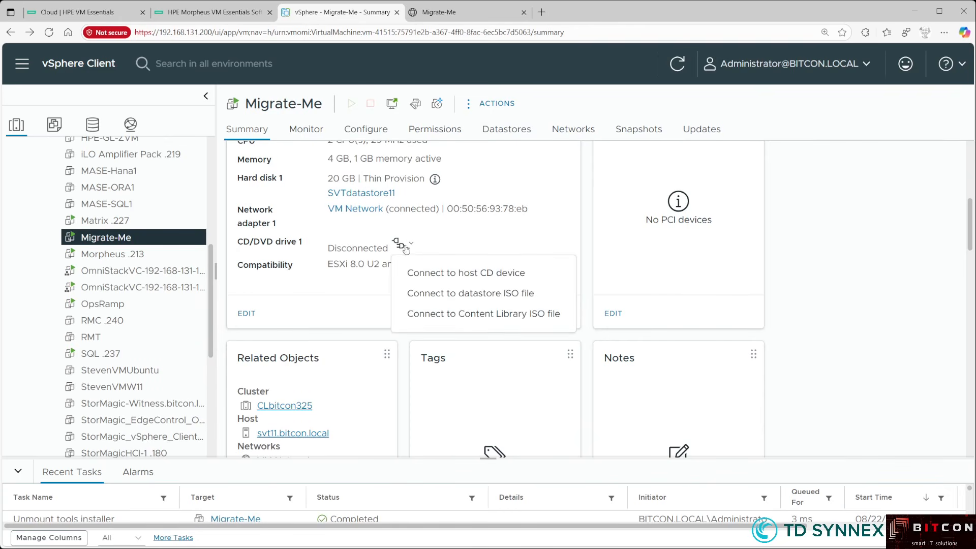
- Connect Migrate-Me's CD/DVD drive to virtio-win-0.1.271.iso on SVTdatastore11
{"action": "left_click", "coordinate": [437, 293]}
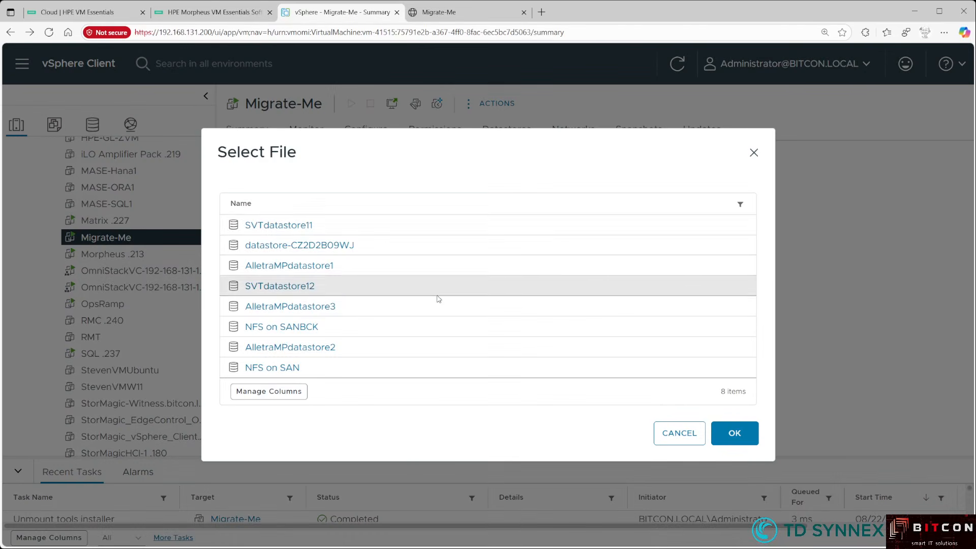
{"action": "left_click", "coordinate": [277, 224]}
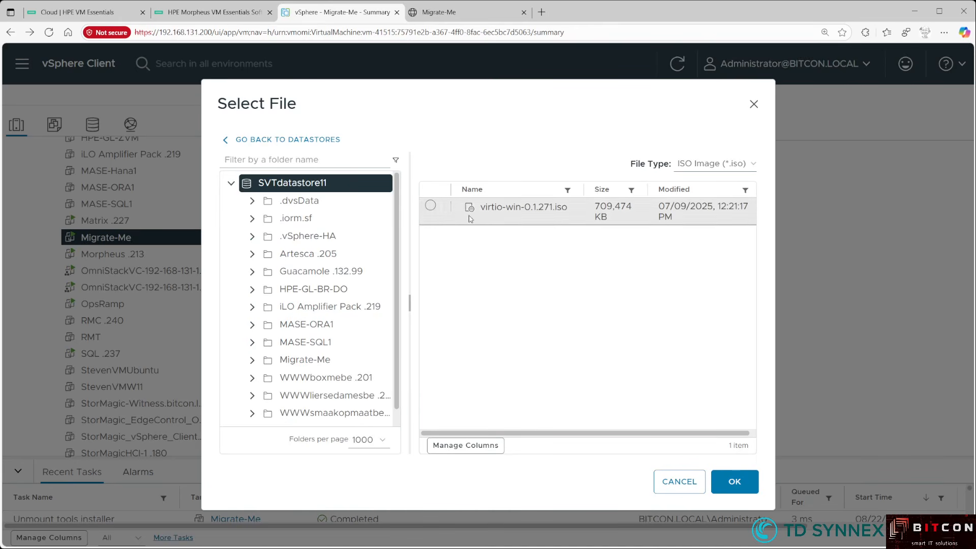
{"action": "left_click", "coordinate": [429, 206]}
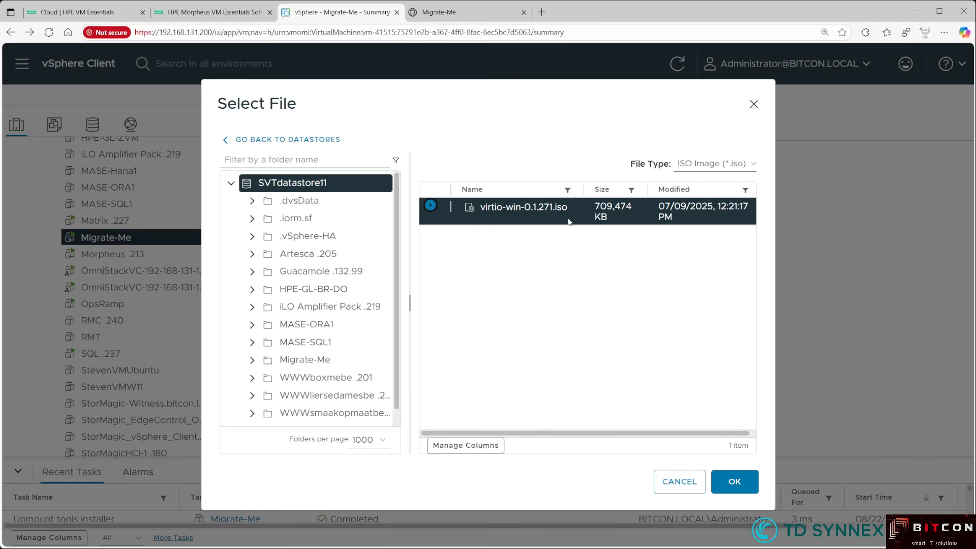
{"action": "left_click", "coordinate": [731, 486]}
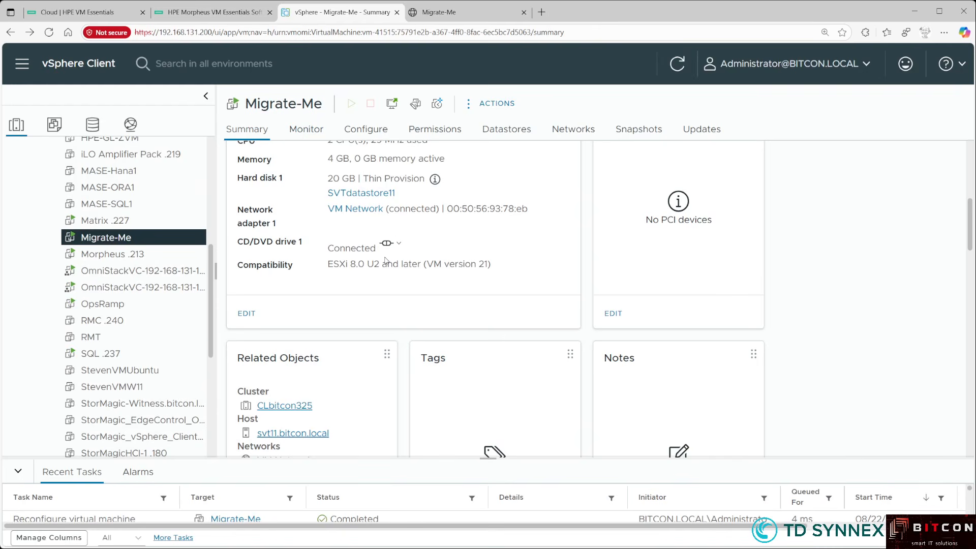
{"action": "left_click", "coordinate": [438, 13]}
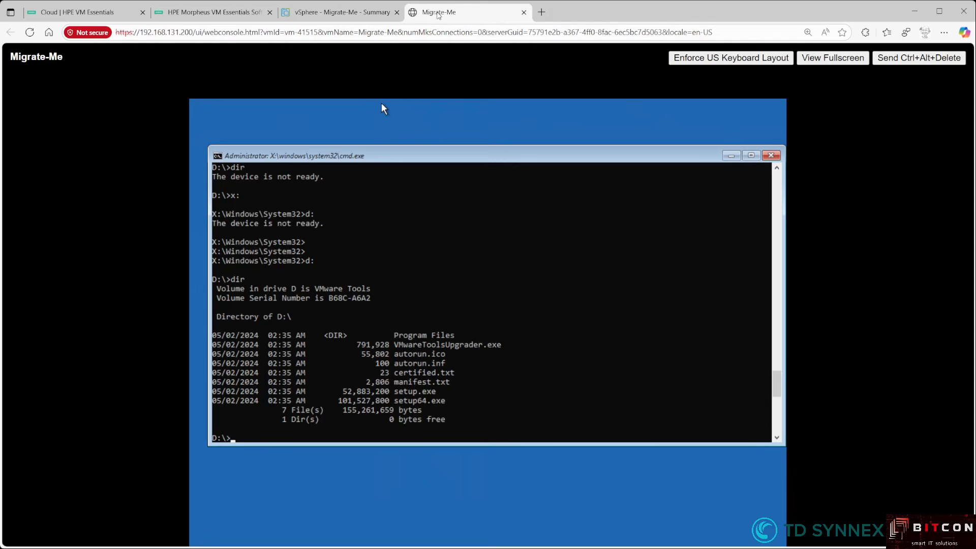
- List the VirtIO folders on D:, switch to X:, and paste the dism viostor add-driver command
{"action": "type", "text": "dir"}
{"action": "key", "text": "Return"}
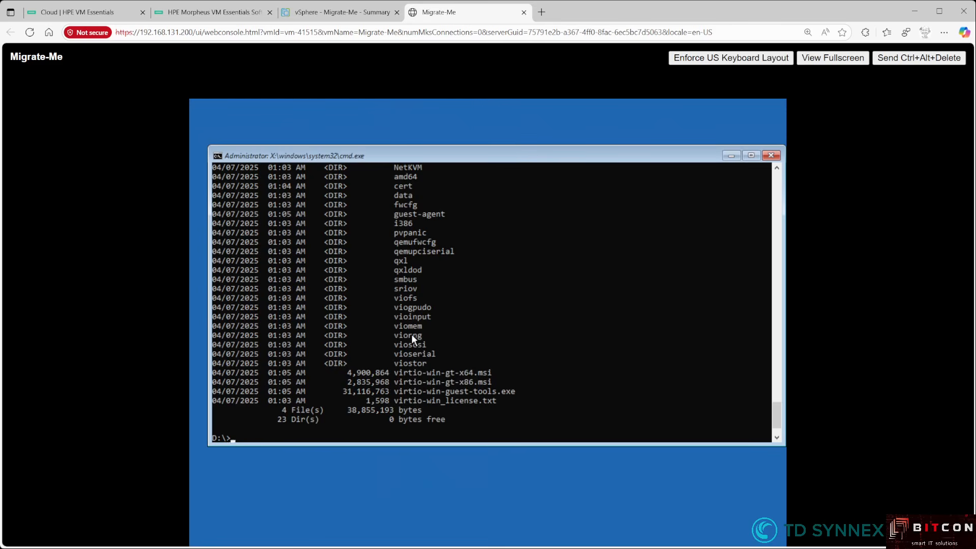
{"action": "type", "text": "x:"}
{"action": "key", "text": "Return"}
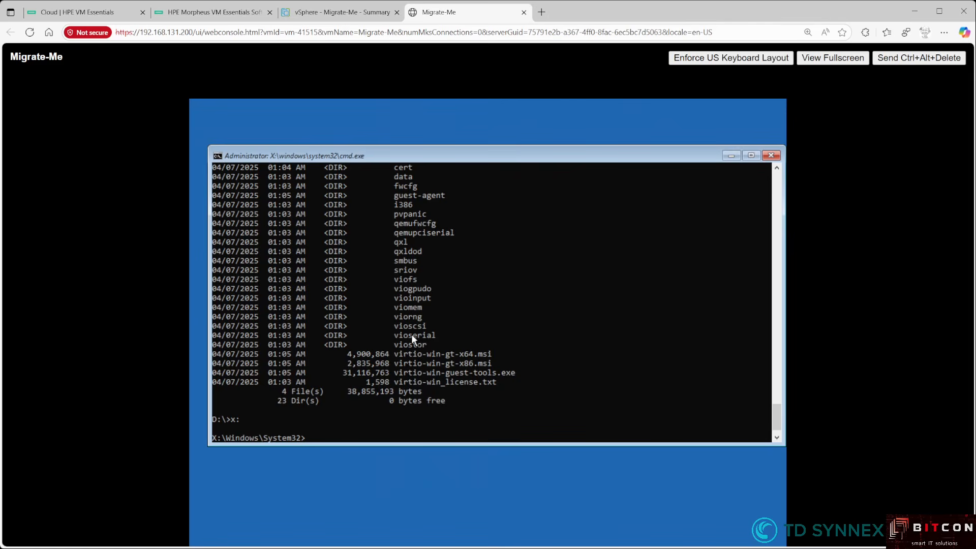
{"action": "type", "text": "dism /image:C:\\ /add-driver:D:\\viostor\\2k22\\amd64\\viostor.inf"}
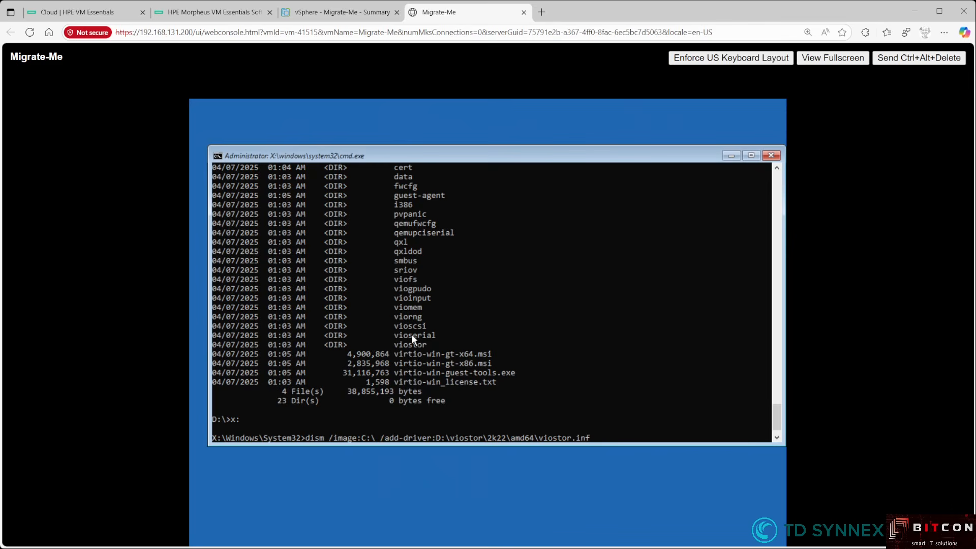
- Run dism to add viostor to C:, rerun it edited for vioscsi, then exit
{"action": "key", "text": "Return"}
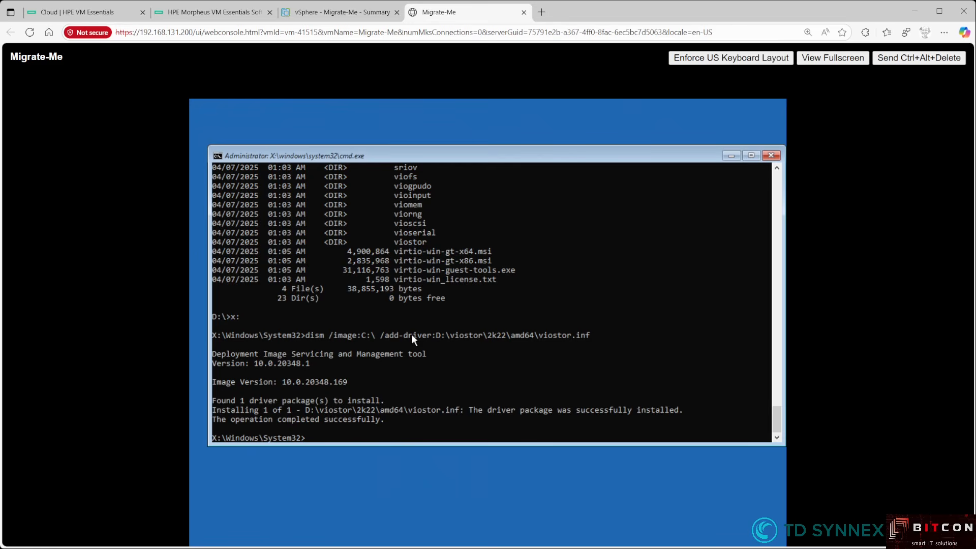
{"action": "key", "text": "Up"}
{"action": "key", "text": "Left"}
{"action": "key", "text": "BackSpace"}
{"action": "key", "text": "BackSpace"}
{"action": "key", "text": "BackSpace"}
{"action": "type", "text": "csi"}
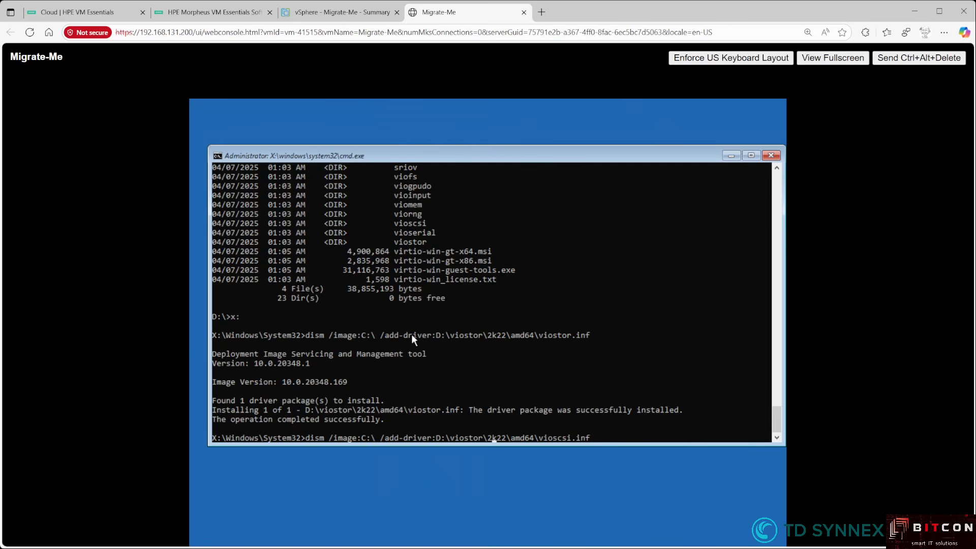
{"action": "key", "text": "BackSpace"}
{"action": "key", "text": "BackSpace"}
{"action": "key", "text": "BackSpace"}
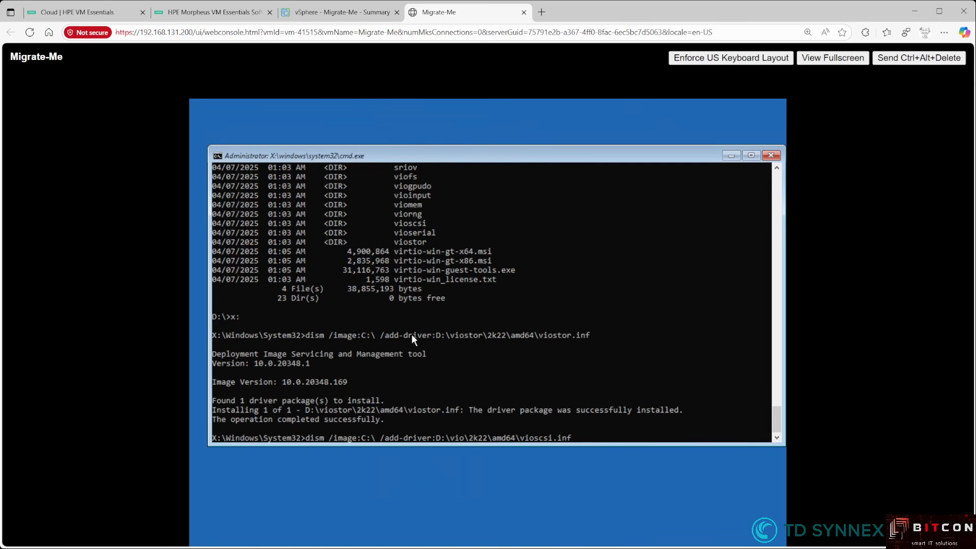
{"action": "type", "text": "csi"}
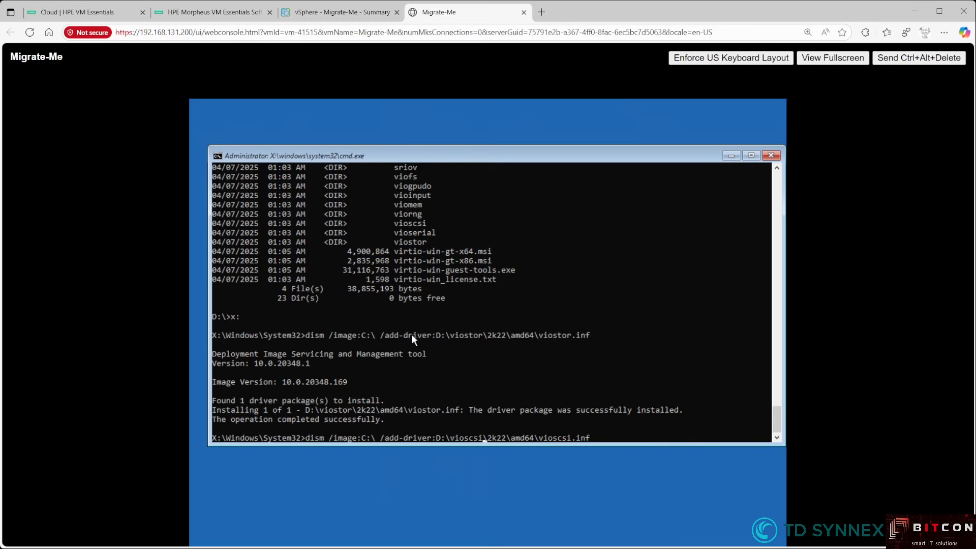
{"action": "key", "text": "Return"}
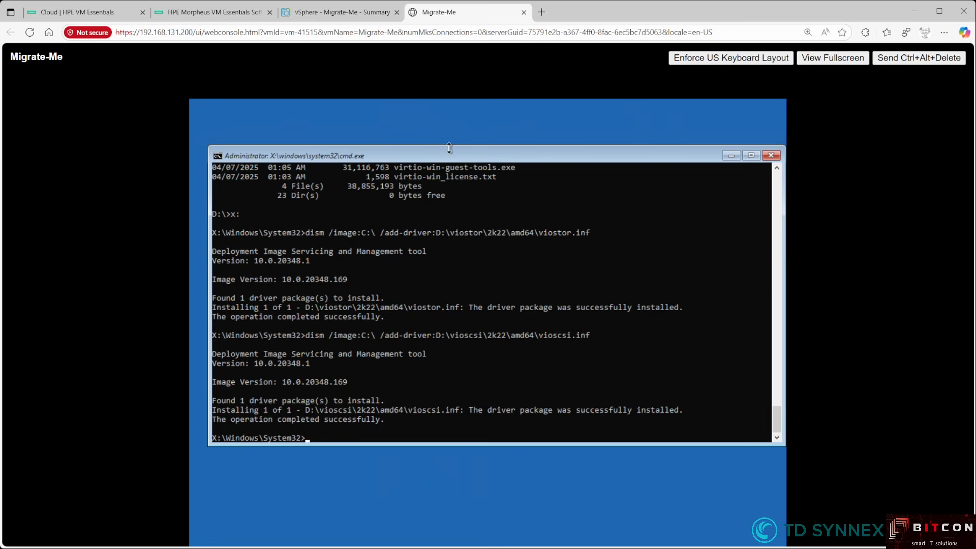
{"action": "type", "text": "exit"}
- Continue booting into Windows Server, sign in with the Administrator password, and close the Admin Center popup
{"action": "key", "text": "Return"}
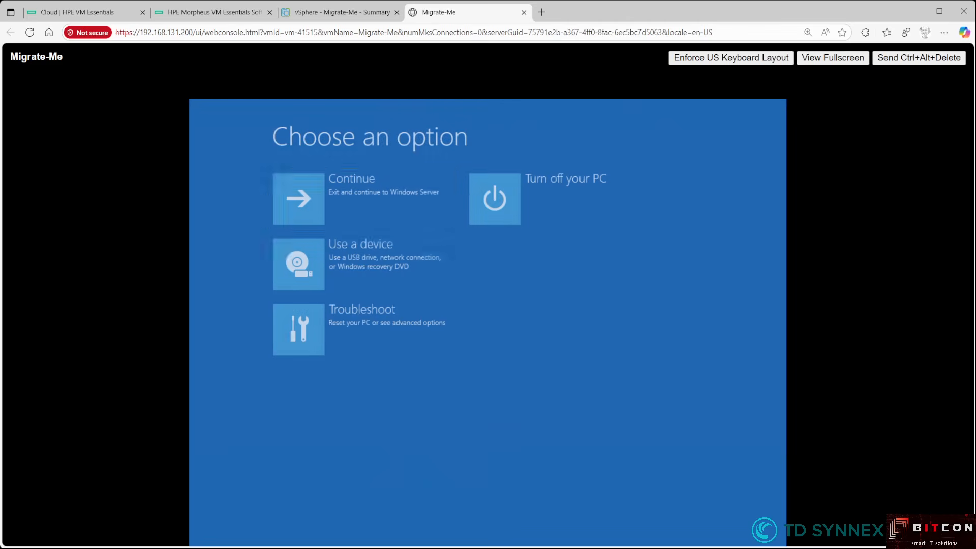
{"action": "left_click", "coordinate": [366, 190]}
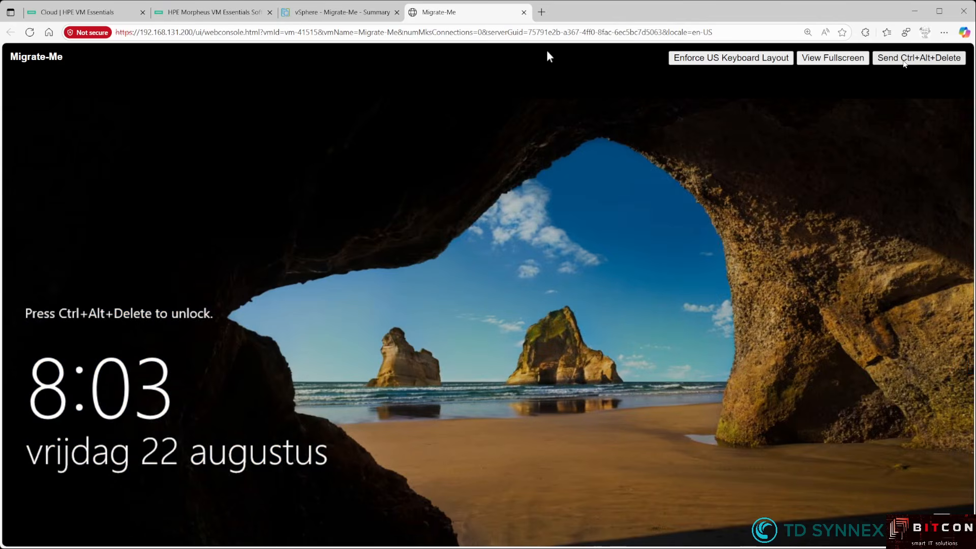
{"action": "left_click", "coordinate": [904, 59]}
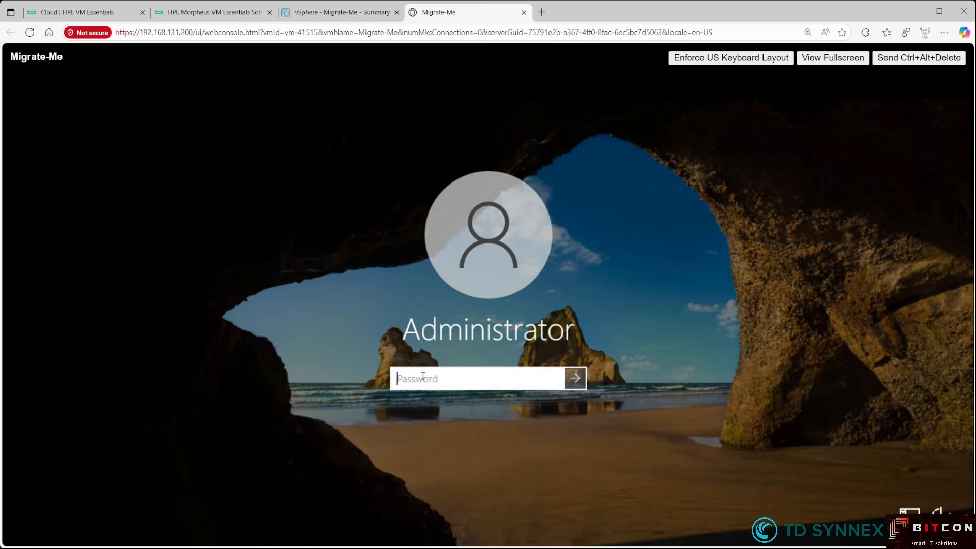
{"action": "key", "text": "Return"}
{"action": "key", "text": "Return"}
{"action": "type", "text": "••••••••"}
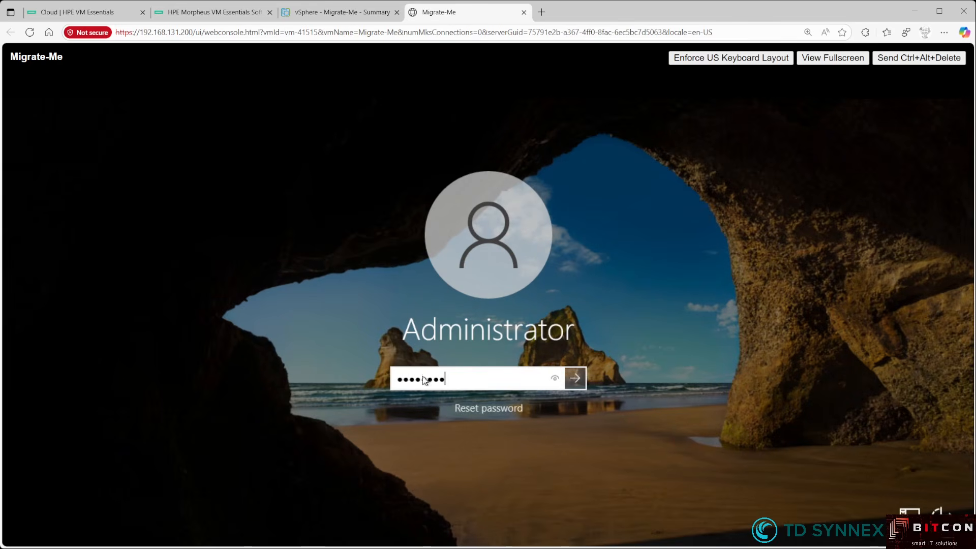
{"action": "key", "text": "Return"}
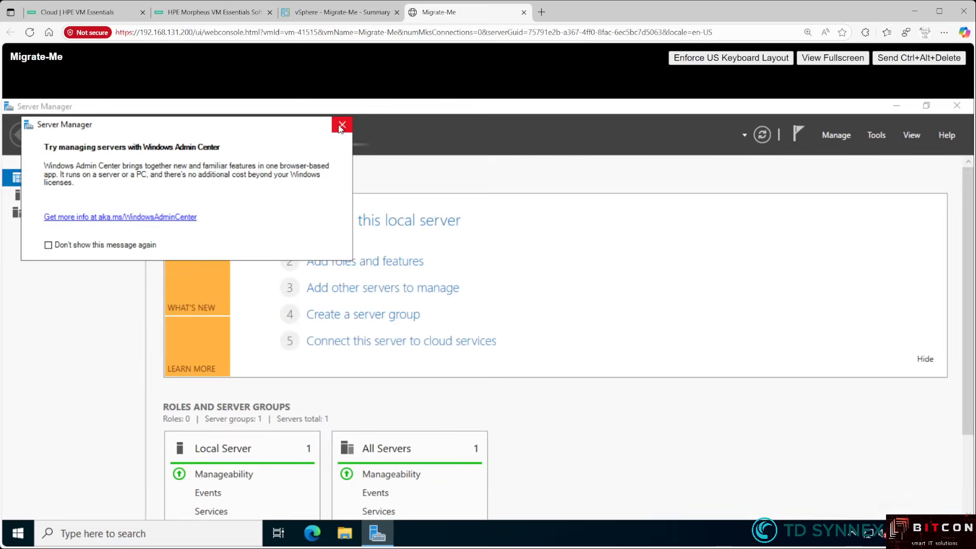
{"action": "left_click", "coordinate": [342, 125]}
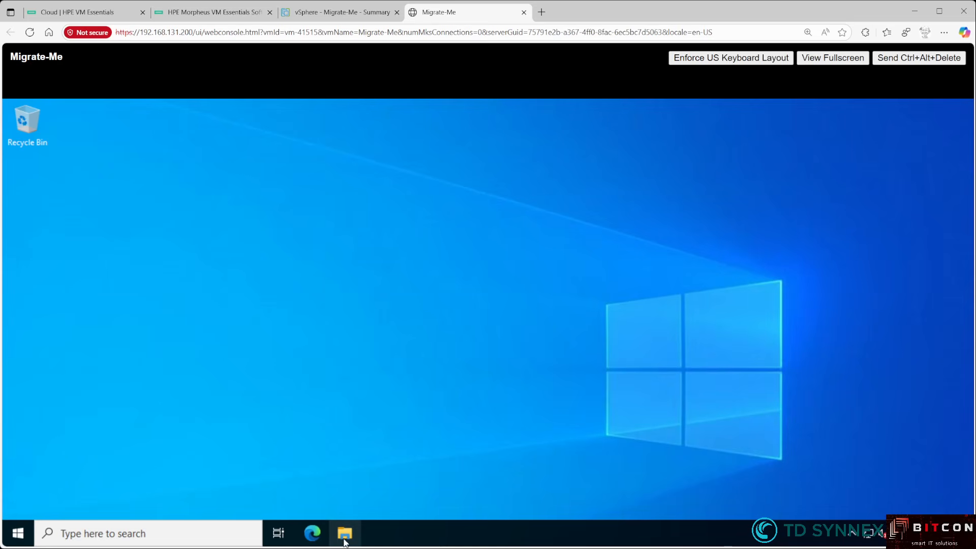
- Close Server Manager and launch virtio-win-gt-x64 from the virtio-win DVD drive
{"action": "left_click", "coordinate": [344, 538]}
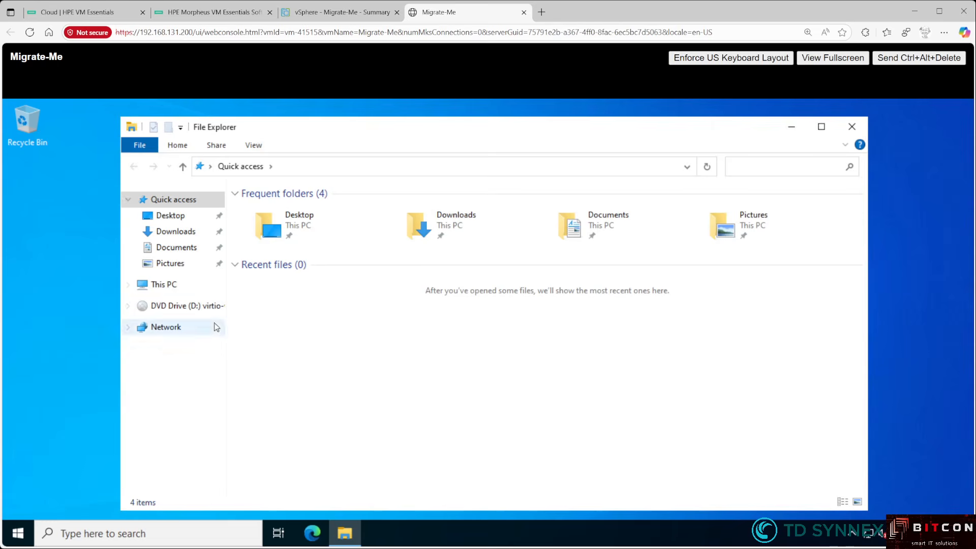
{"action": "left_click", "coordinate": [205, 308]}
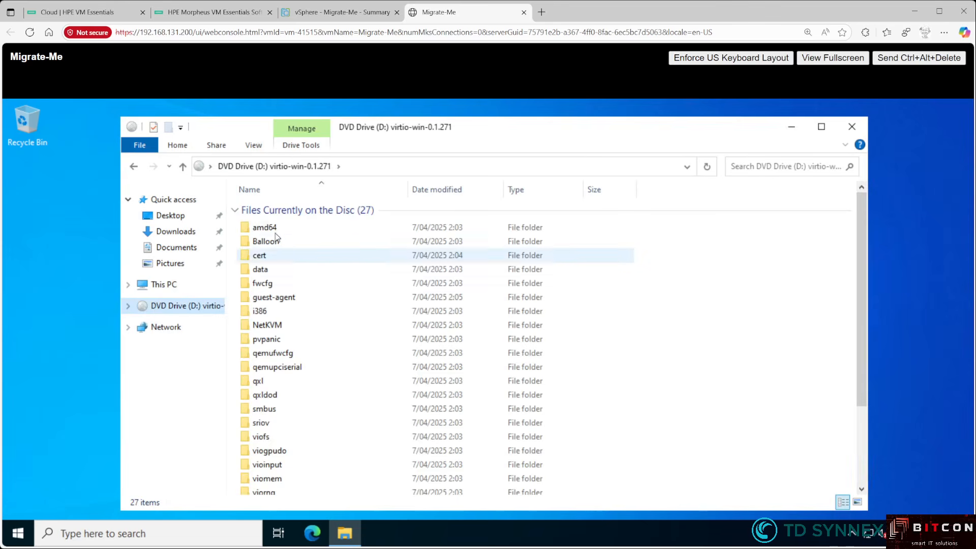
{"action": "scroll", "coordinate": [365, 336], "scroll_direction": "down", "scroll_amount": 3}
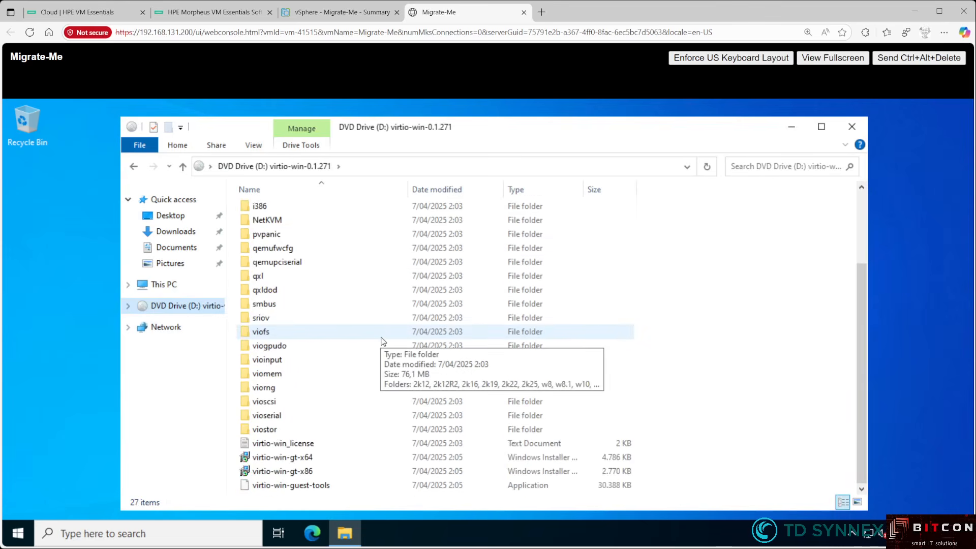
{"action": "left_click", "coordinate": [315, 459]}
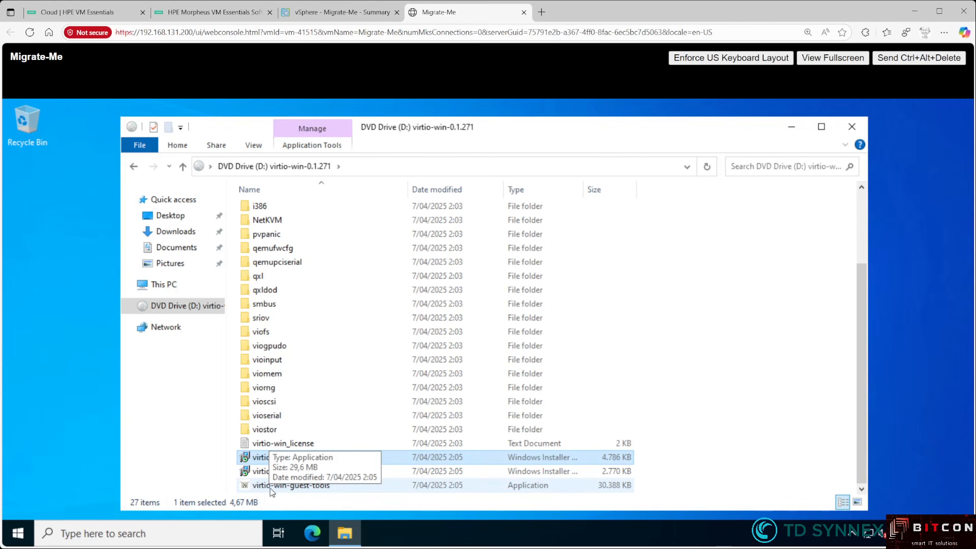
{"action": "double_click", "coordinate": [293, 458]}
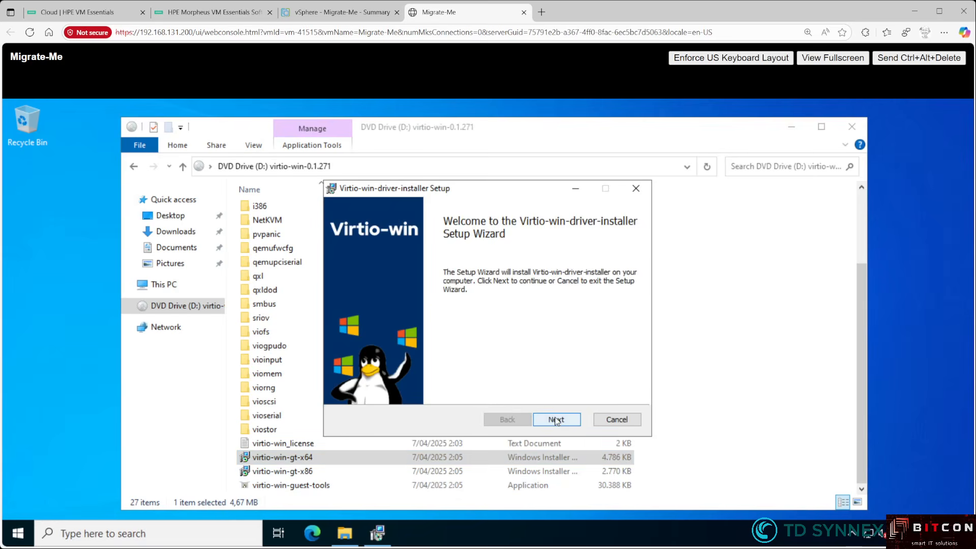
- Run the virtio-win-gt-x64 setup through license, Custom Setup and Install to Finish
{"action": "left_click", "coordinate": [555, 420]}
{"action": "left_click", "coordinate": [456, 392]}
{"action": "left_click", "coordinate": [565, 420]}
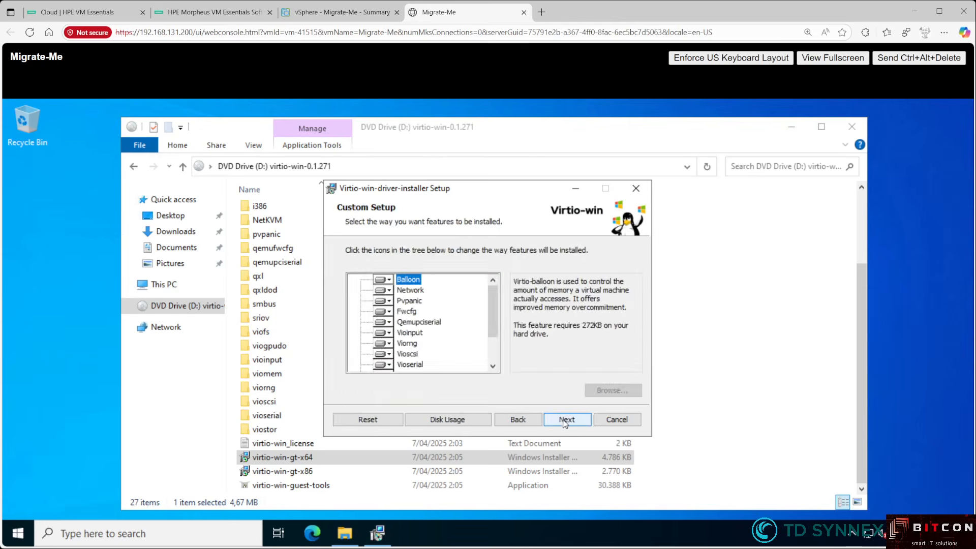
{"action": "left_click", "coordinate": [562, 420]}
{"action": "left_click", "coordinate": [562, 421]}
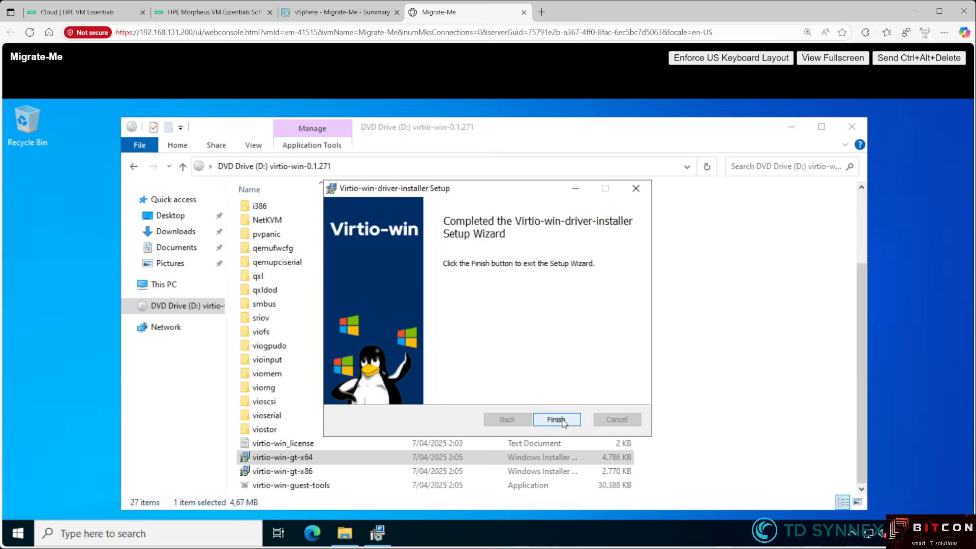
{"action": "left_click", "coordinate": [555, 419]}
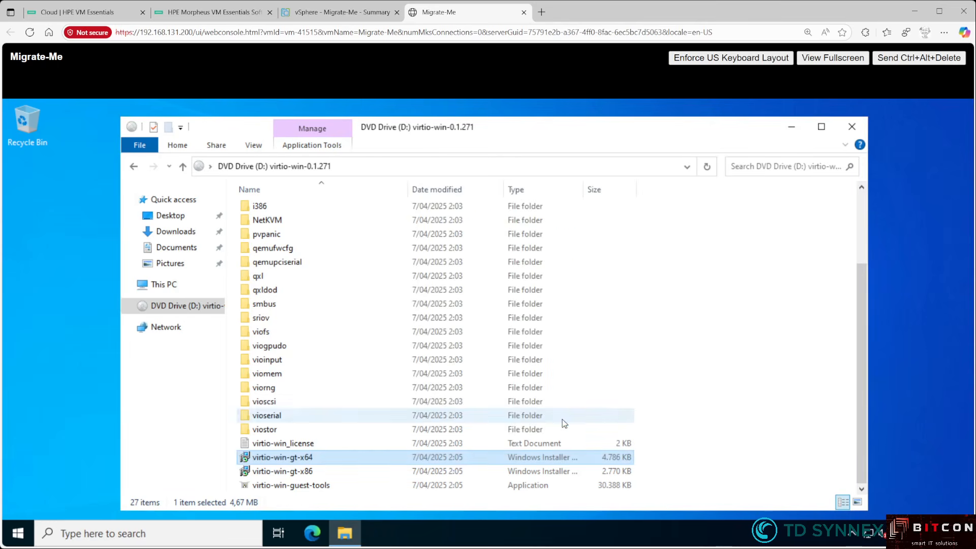
- Install virtio-win-guest-tools accepting the license, then close the DVD drive folder
{"action": "double_click", "coordinate": [329, 486]}
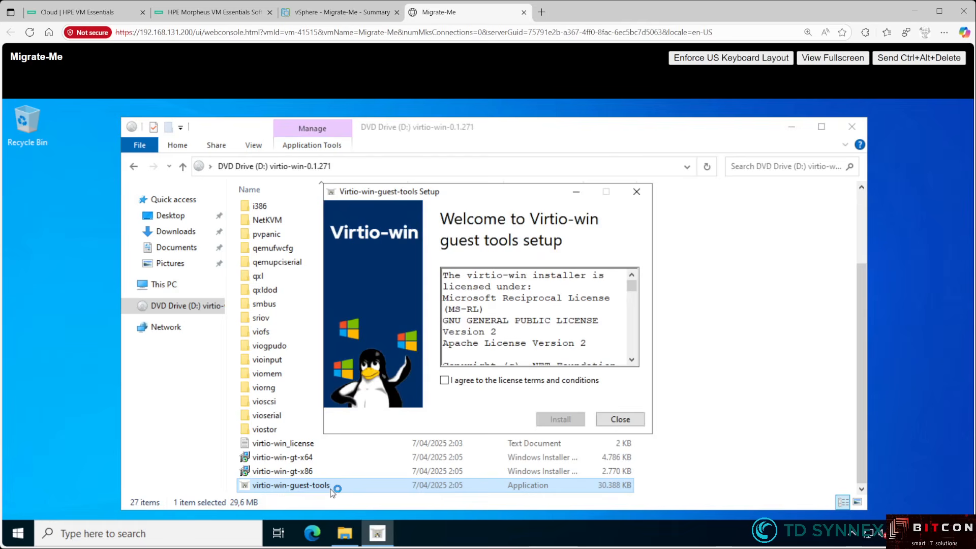
{"action": "left_click", "coordinate": [549, 381]}
{"action": "left_click", "coordinate": [568, 417]}
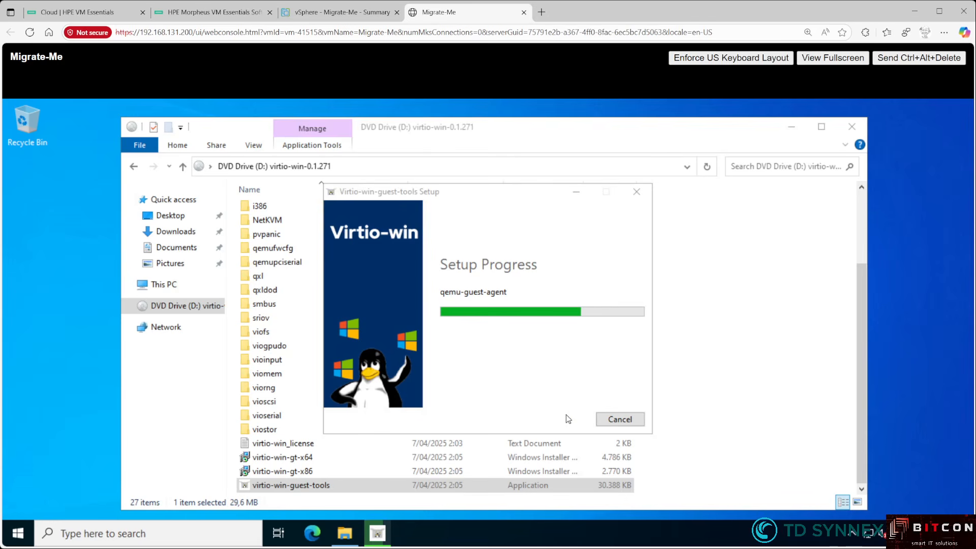
{"action": "left_click", "coordinate": [619, 419]}
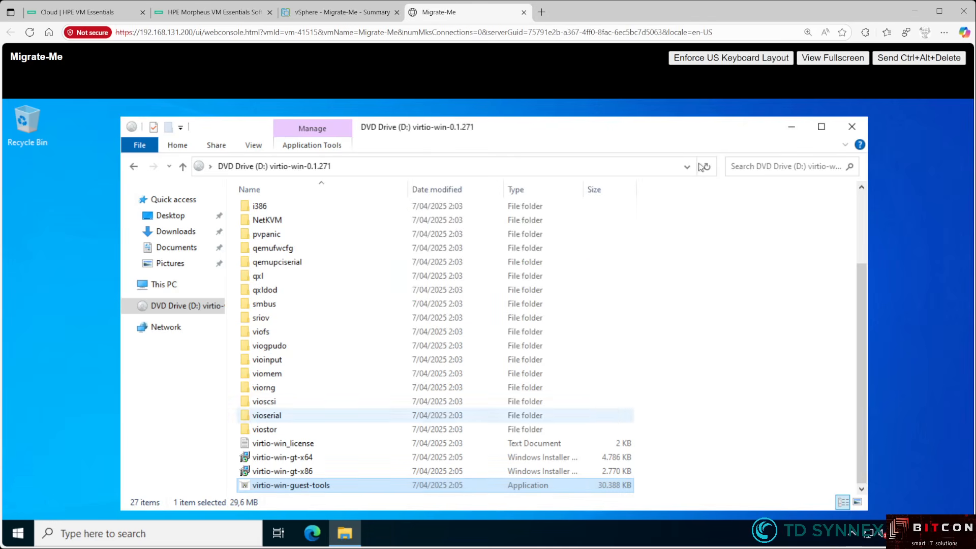
{"action": "left_click", "coordinate": [851, 127]}
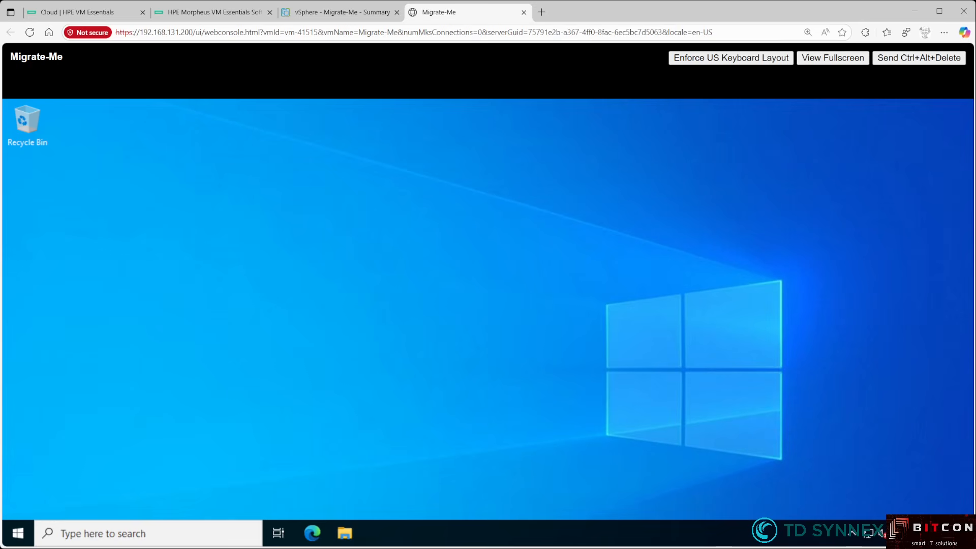
- Shut down Windows from Start > Power, confirming past the reason and warning prompts
{"action": "left_click", "coordinate": [17, 532]}
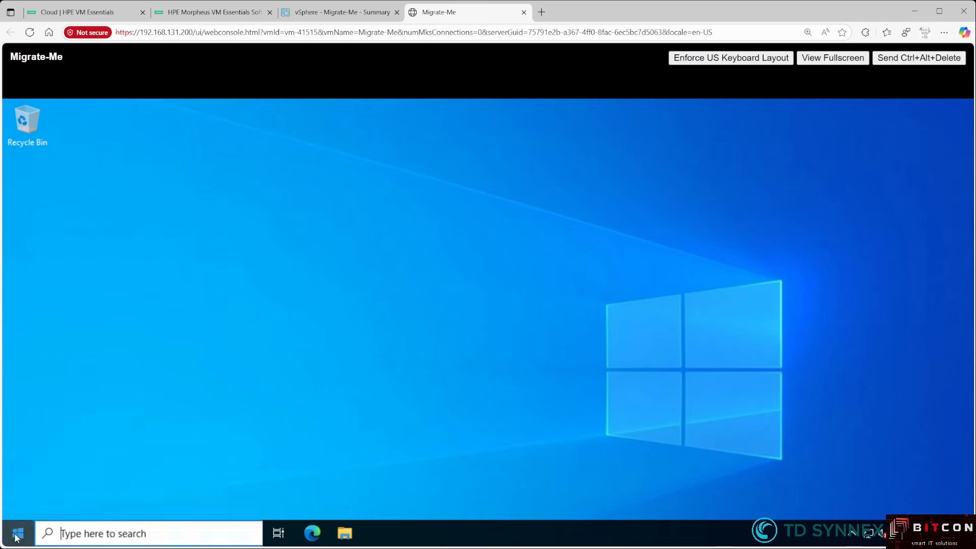
{"action": "left_click", "coordinate": [19, 504]}
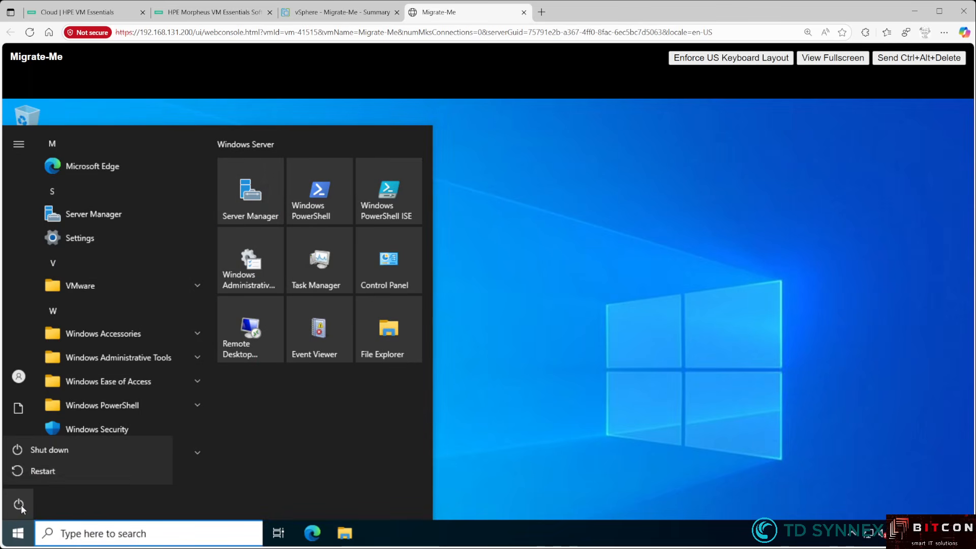
{"action": "left_click", "coordinate": [45, 452]}
{"action": "left_click", "coordinate": [202, 465]}
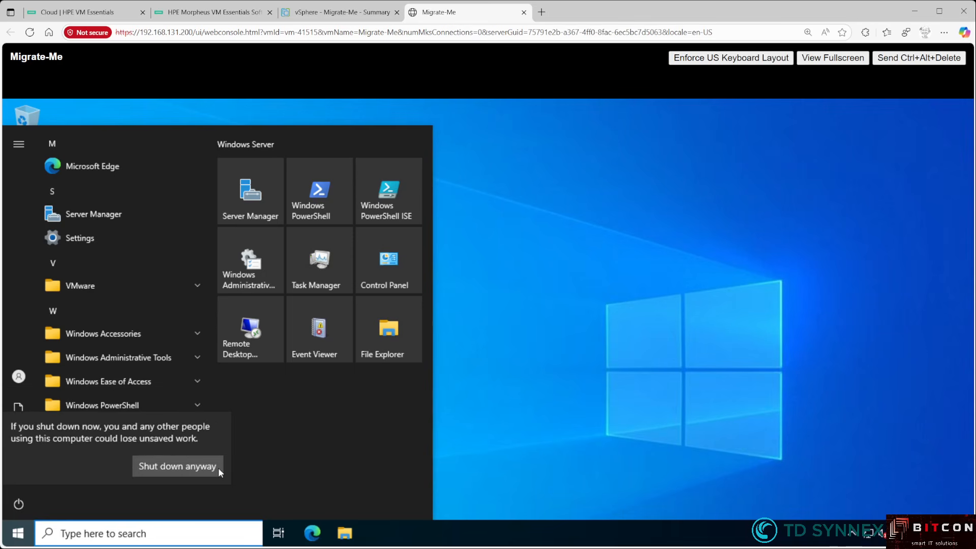
{"action": "left_click", "coordinate": [189, 470]}
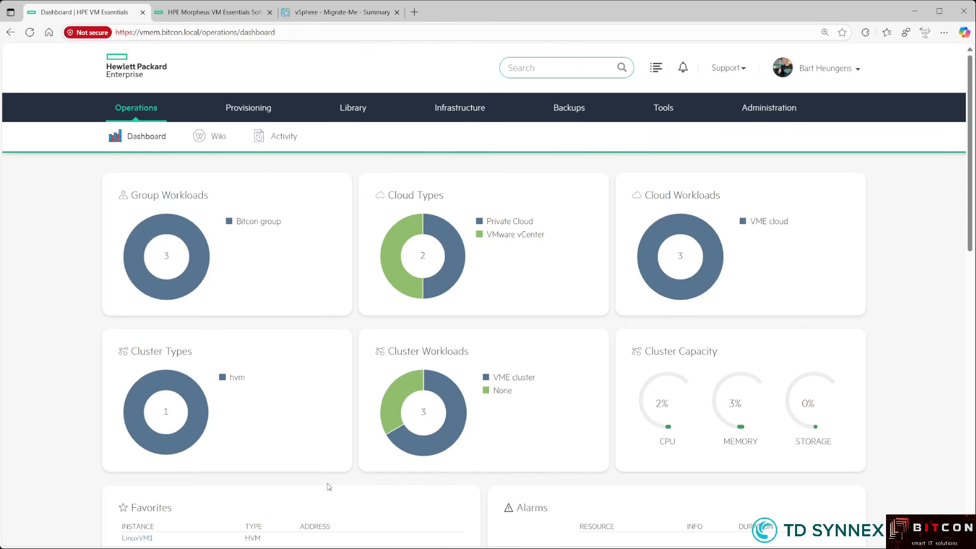
- Create a MigrateMe migration plan in Tools > Migrations, keeping default VMware-to-VME settings
{"action": "mouse_move", "coordinate": [671, 117]}
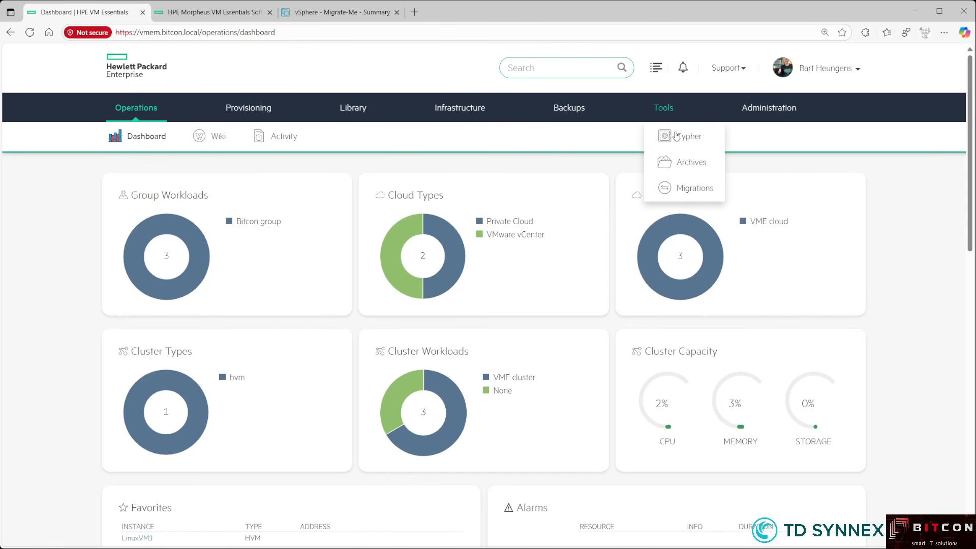
{"action": "left_click", "coordinate": [687, 189]}
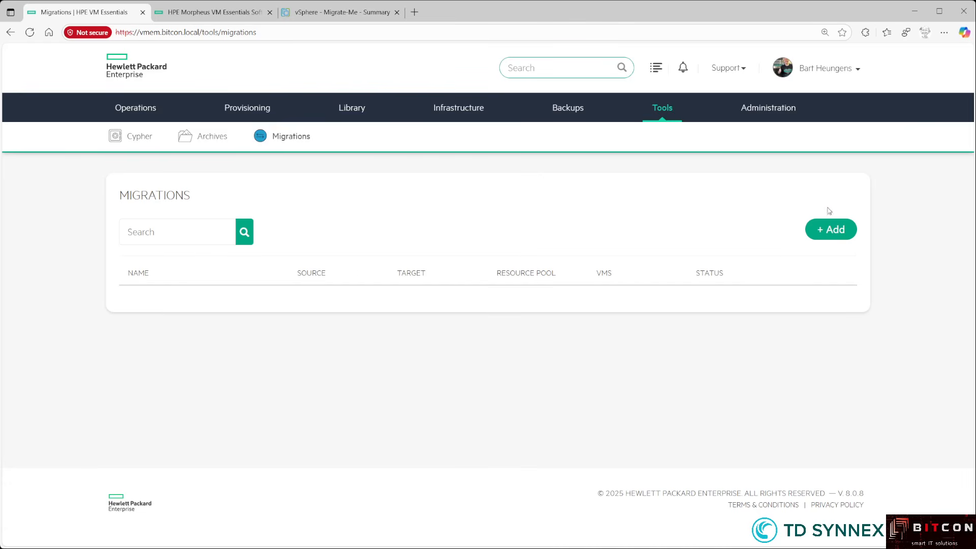
{"action": "left_click", "coordinate": [842, 229]}
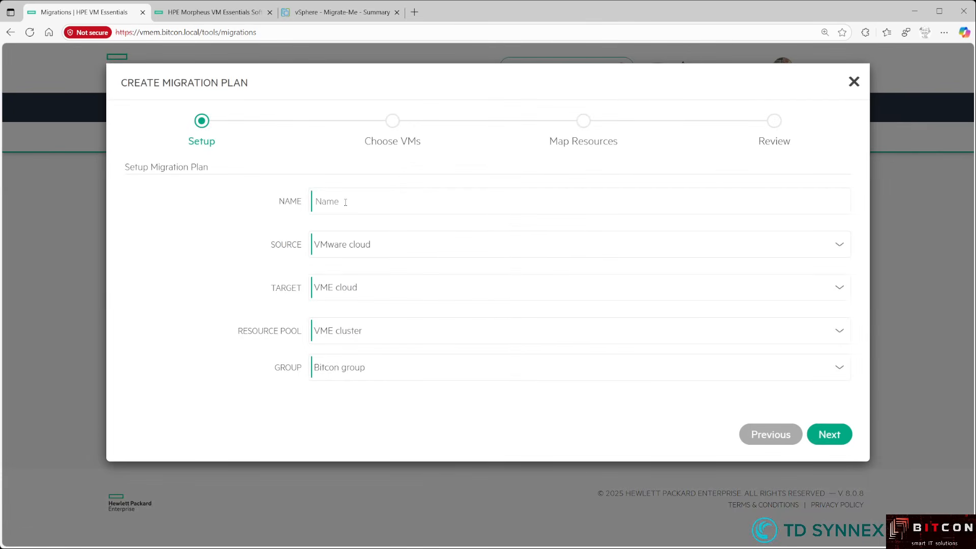
{"action": "left_click", "coordinate": [345, 202]}
{"action": "type", "text": "Migrate"}
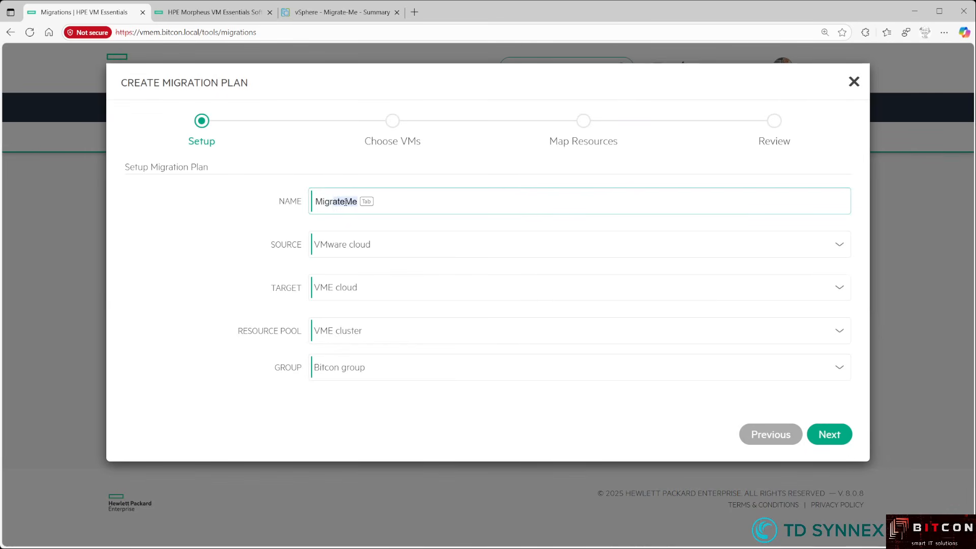
{"action": "key", "text": "Tab"}
{"action": "key", "text": "Tab"}
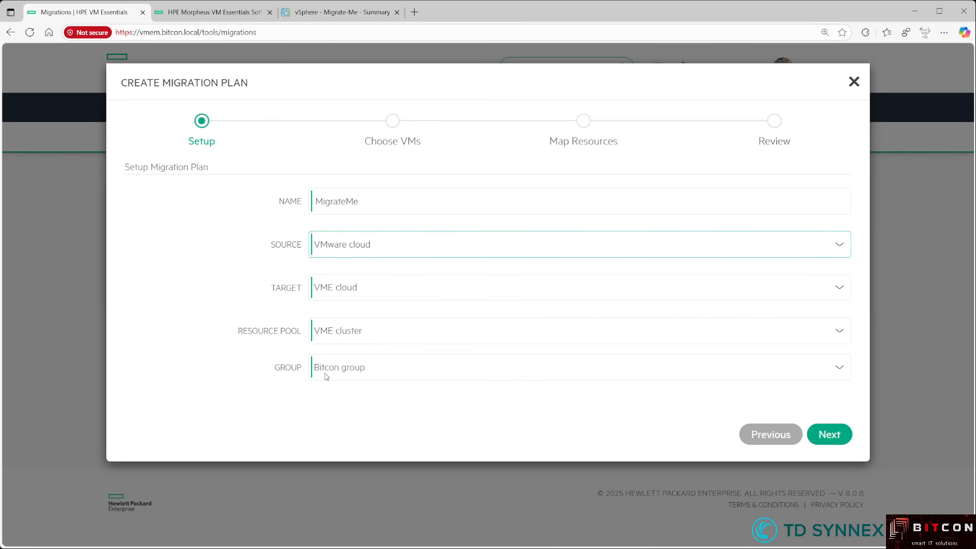
{"action": "left_click", "coordinate": [838, 437]}
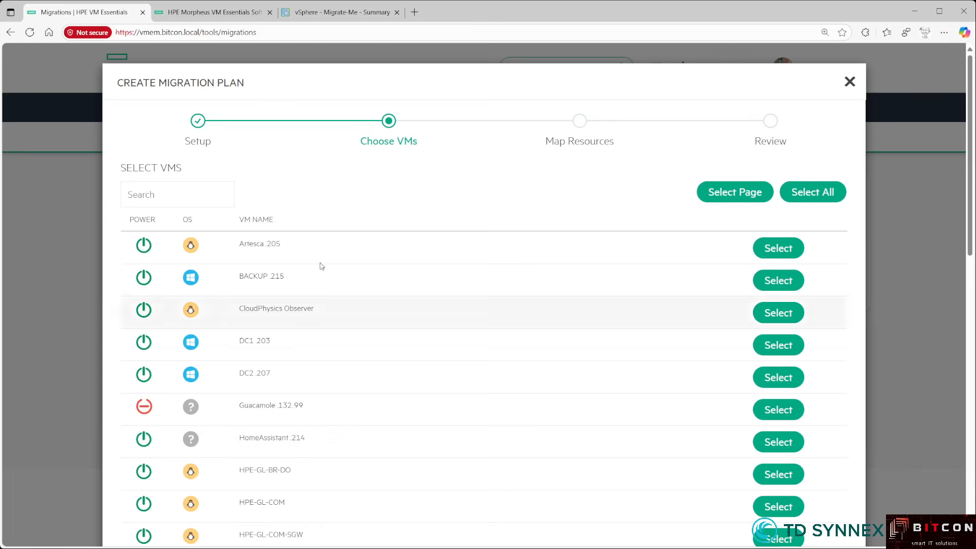
- Select the Migrate-Me VM for the plan and advance to Map Resources
{"action": "scroll", "coordinate": [306, 342], "scroll_direction": "down", "scroll_amount": 7}
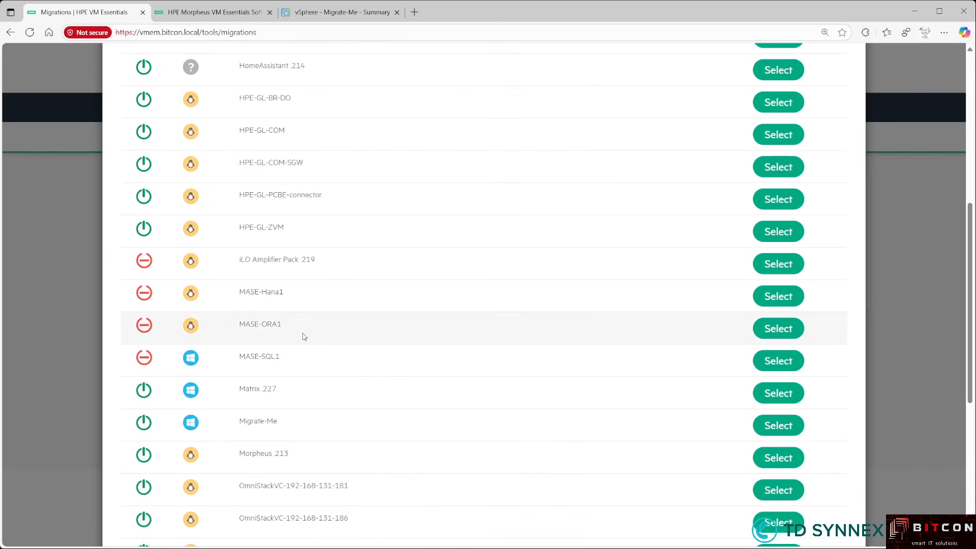
{"action": "scroll", "coordinate": [303, 337], "scroll_direction": "down", "scroll_amount": 1}
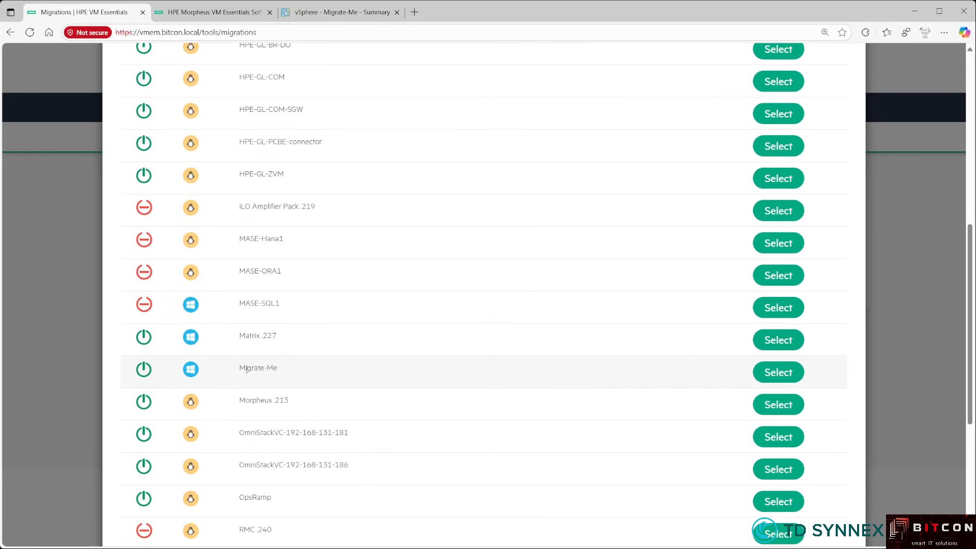
{"action": "left_click", "coordinate": [770, 373]}
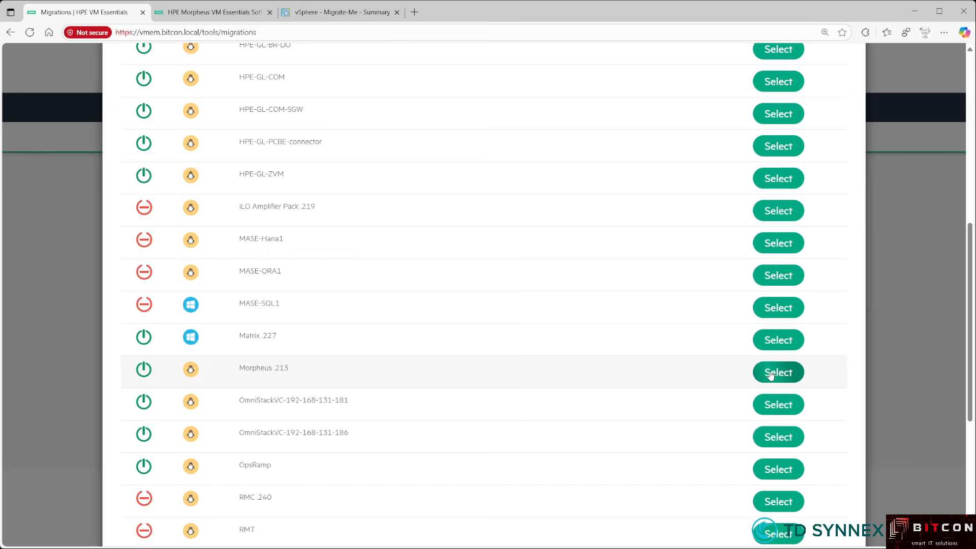
{"action": "scroll", "coordinate": [762, 386], "scroll_direction": "down", "scroll_amount": 5}
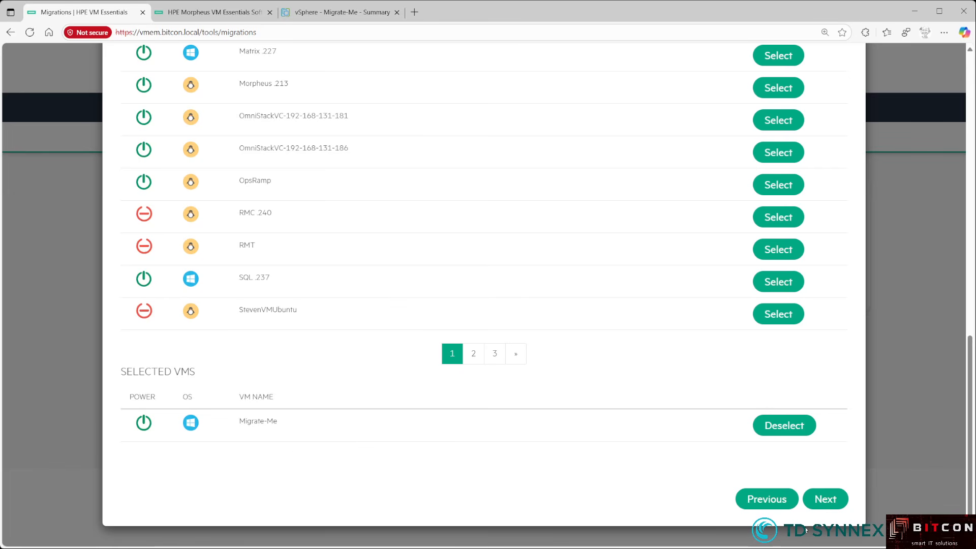
{"action": "left_click", "coordinate": [822, 503]}
{"action": "scroll", "coordinate": [616, 439], "scroll_direction": "up", "scroll_amount": 3}
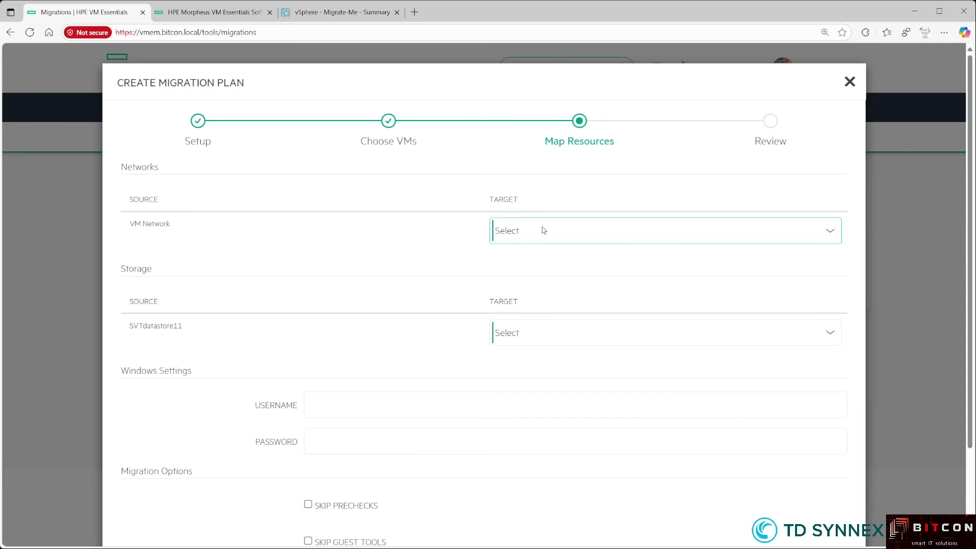
- Map VM Network to the Compute network and SVTdatastore11 to AlletraMP storage
{"action": "left_click", "coordinate": [519, 273]}
{"action": "left_click", "coordinate": [518, 334]}
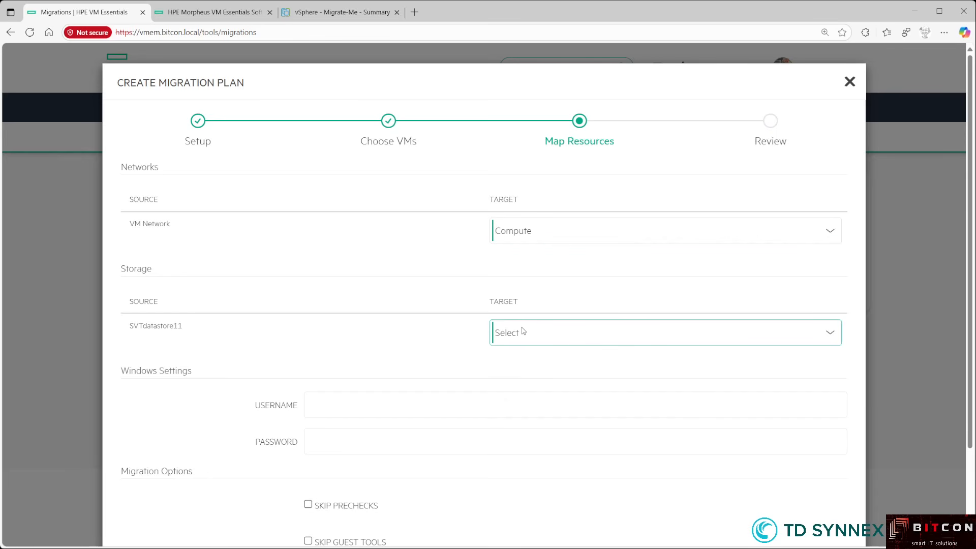
{"action": "left_click", "coordinate": [529, 376]}
- Enter username 'administrator' and its password under Windows Settings, then continue to the plan review
{"action": "scroll", "coordinate": [526, 377], "scroll_direction": "down", "scroll_amount": 1}
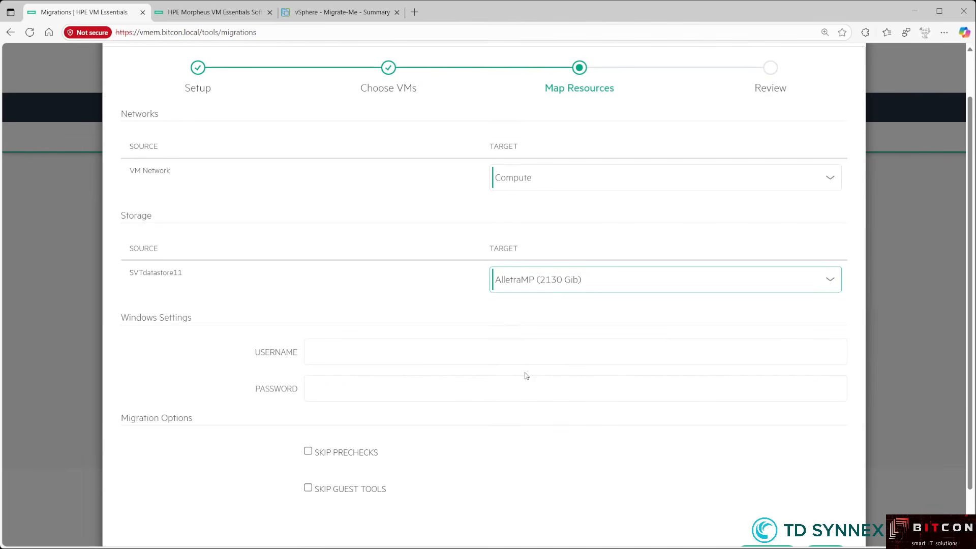
{"action": "scroll", "coordinate": [524, 378], "scroll_direction": "down", "scroll_amount": 1}
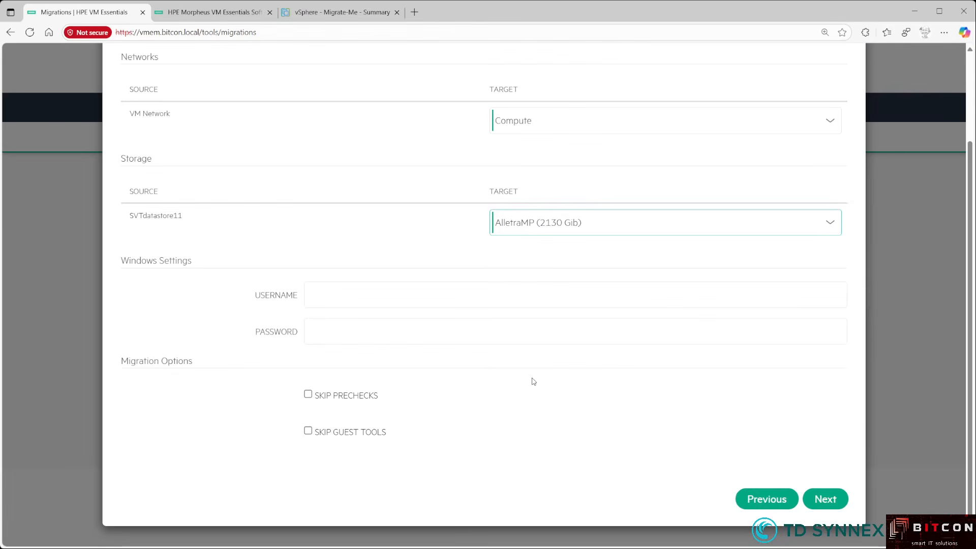
{"action": "left_click", "coordinate": [326, 295]}
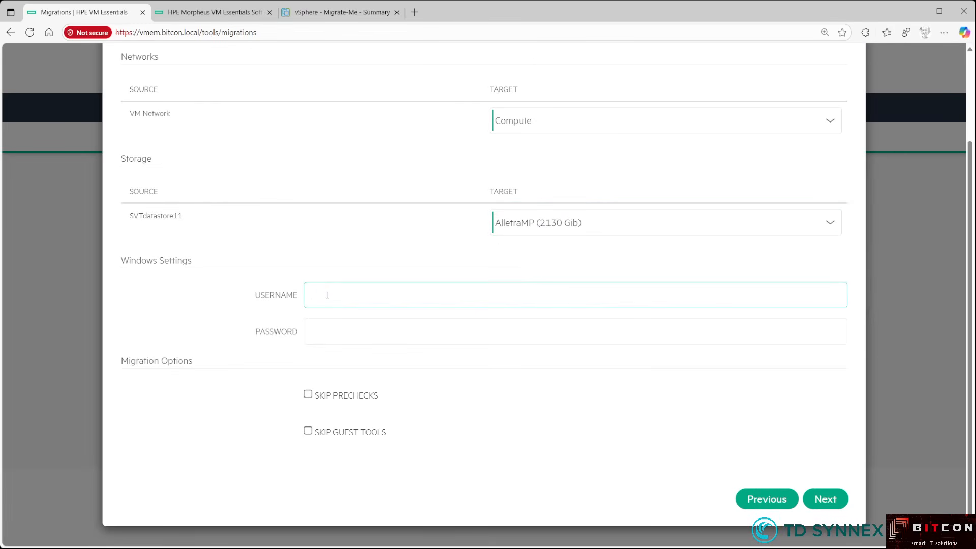
{"action": "type", "text": "administrator"}
{"action": "key", "text": "Tab"}
{"action": "type", "text": "********"}
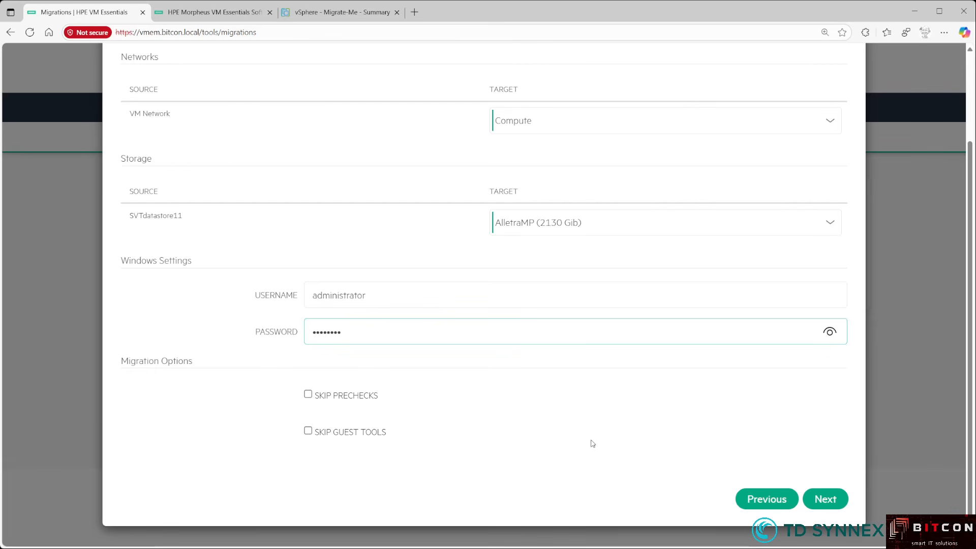
{"action": "left_click", "coordinate": [825, 499]}
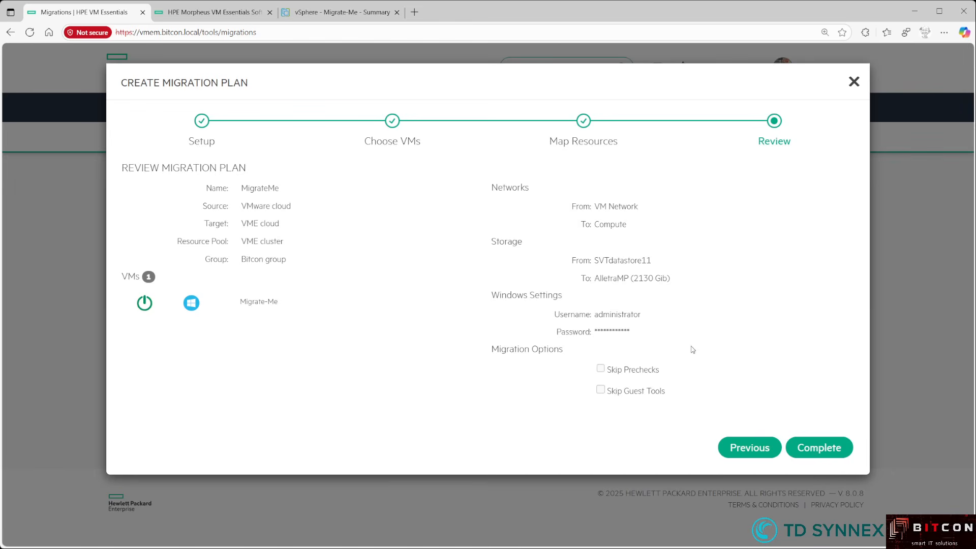
- Save the MigrateMe plan and check its Source, Destination and History tabs
{"action": "left_click", "coordinate": [813, 449]}
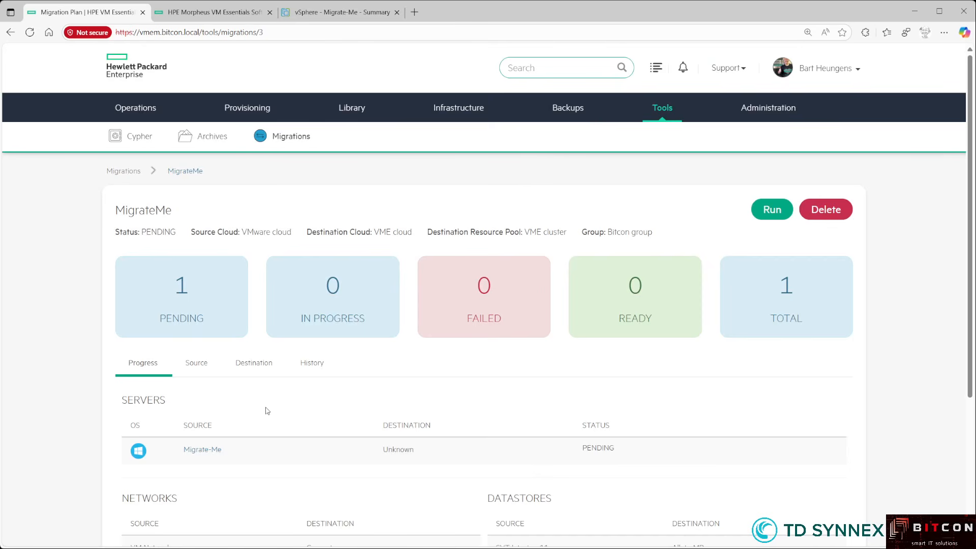
{"action": "scroll", "coordinate": [316, 411], "scroll_direction": "down", "scroll_amount": 1}
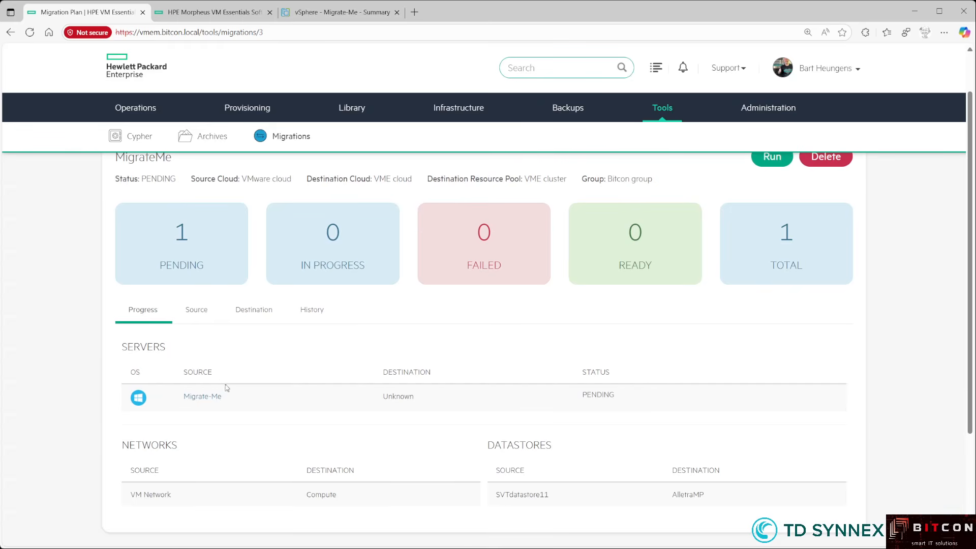
{"action": "left_click", "coordinate": [205, 317]}
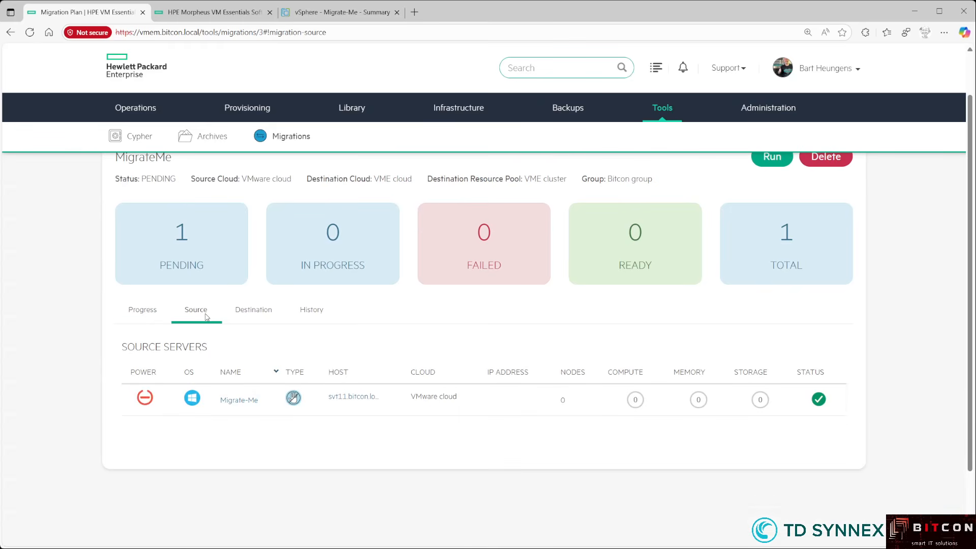
{"action": "left_click", "coordinate": [258, 316]}
{"action": "left_click", "coordinate": [314, 312]}
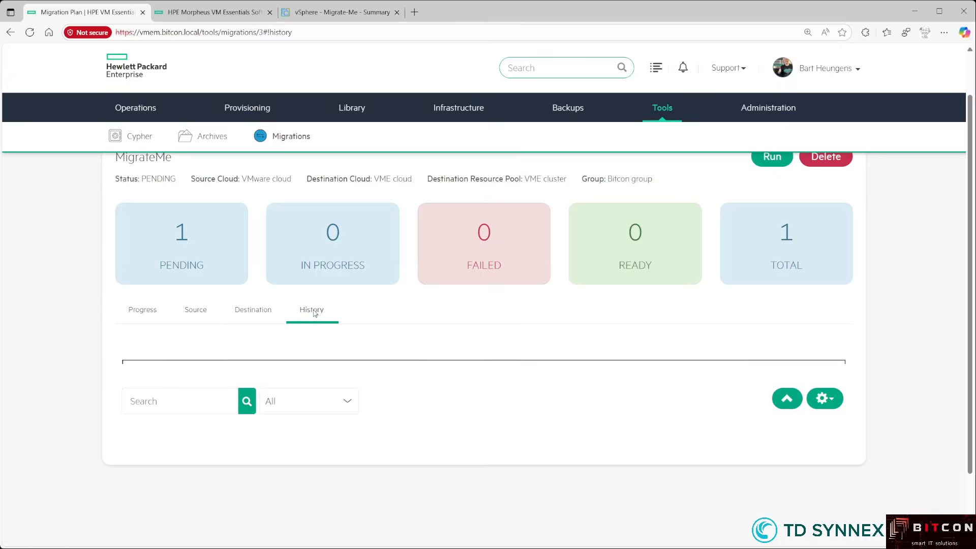
- Return to the plan's Progress overview and bring up the Run confirmation
{"action": "left_click", "coordinate": [151, 316]}
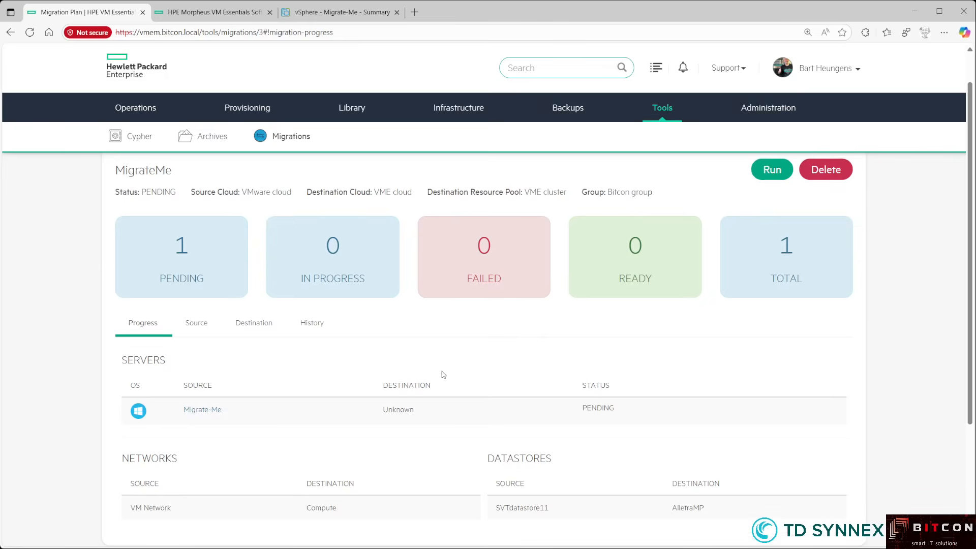
{"action": "scroll", "coordinate": [442, 375], "scroll_direction": "up", "scroll_amount": 1}
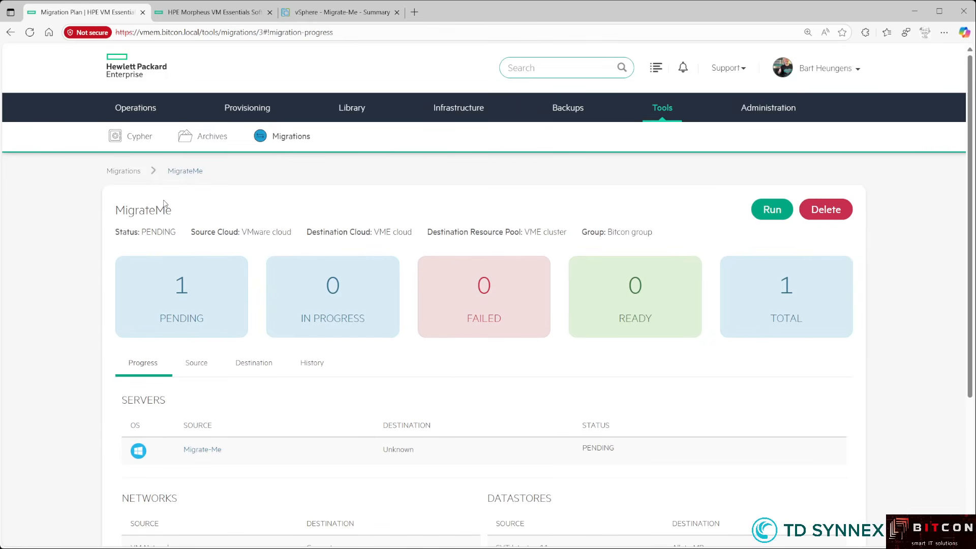
{"action": "left_click", "coordinate": [772, 214]}
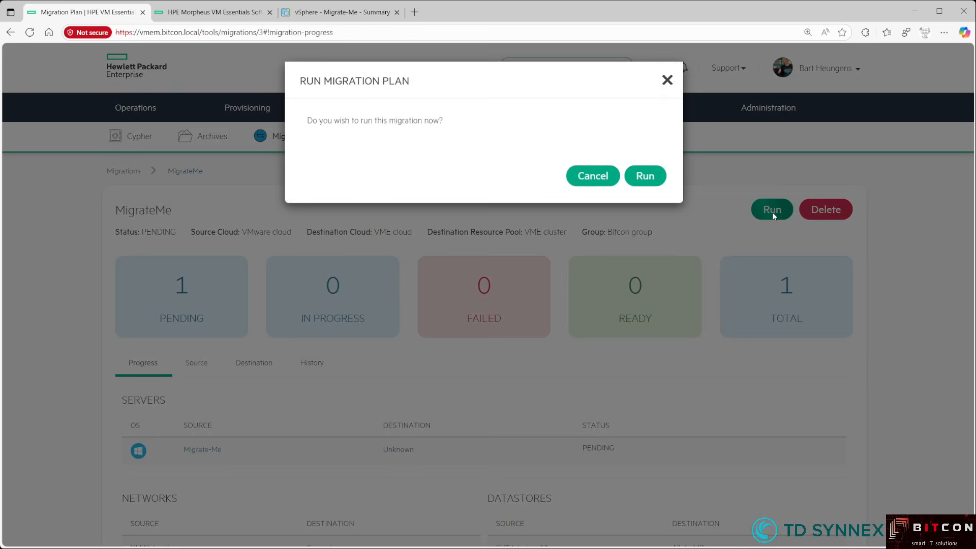
- Confirm running the MigrateMe migration now
{"action": "left_click", "coordinate": [645, 180]}
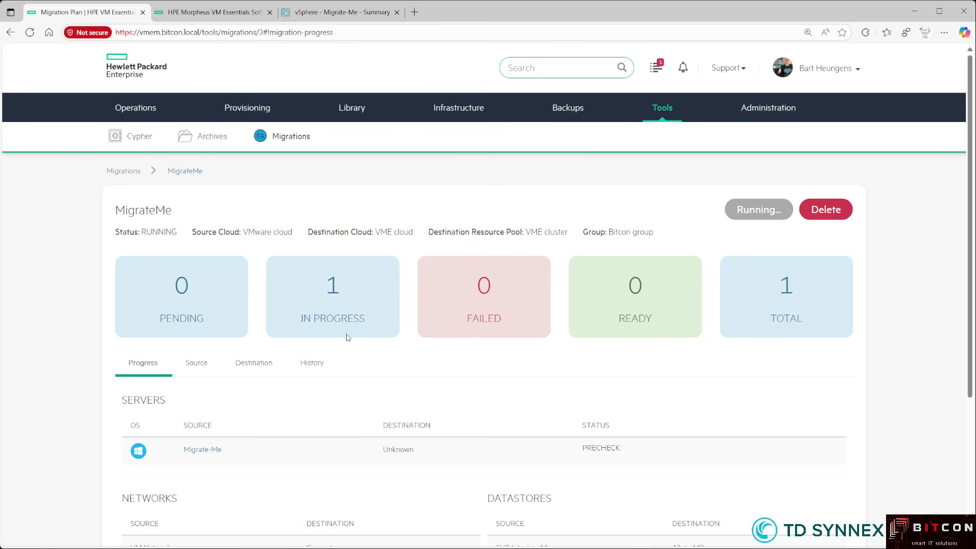
{"action": "scroll", "coordinate": [510, 350], "scroll_direction": "down", "scroll_amount": 3}
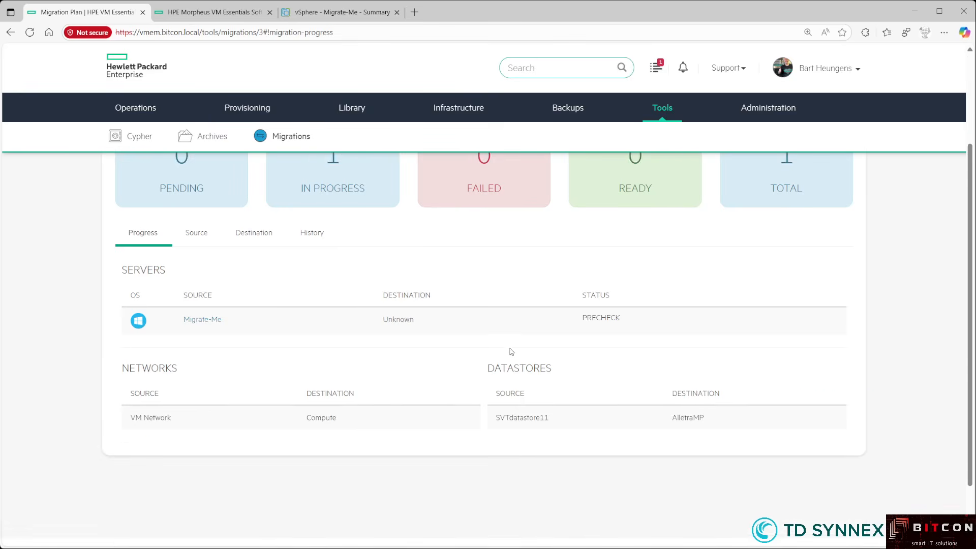
{"action": "scroll", "coordinate": [511, 350], "scroll_direction": "up", "scroll_amount": 3}
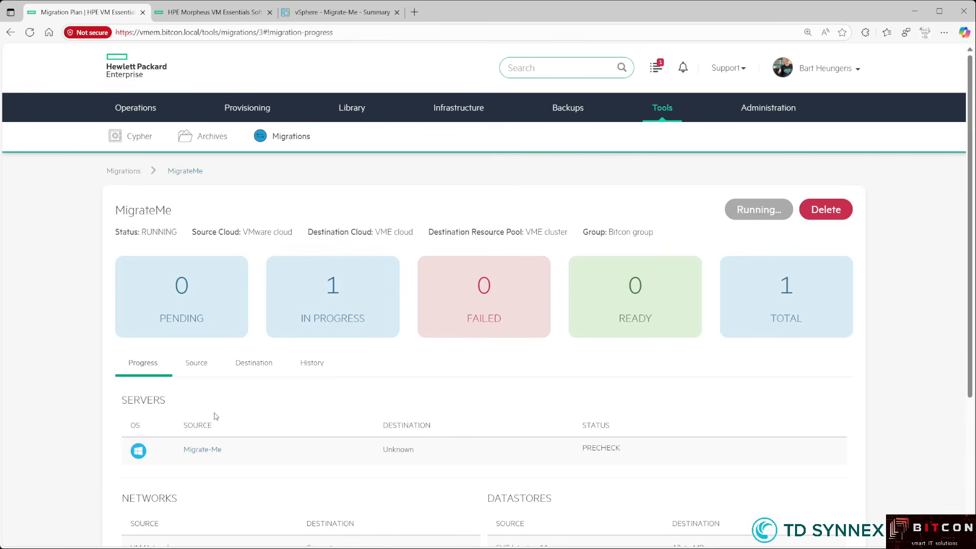
- Expand the Migrate-Me - Migrate history entry to follow its steps, then view Migrate-Me in vSphere
{"action": "left_click", "coordinate": [303, 367]}
{"action": "scroll", "coordinate": [420, 357], "scroll_direction": "down", "scroll_amount": 2}
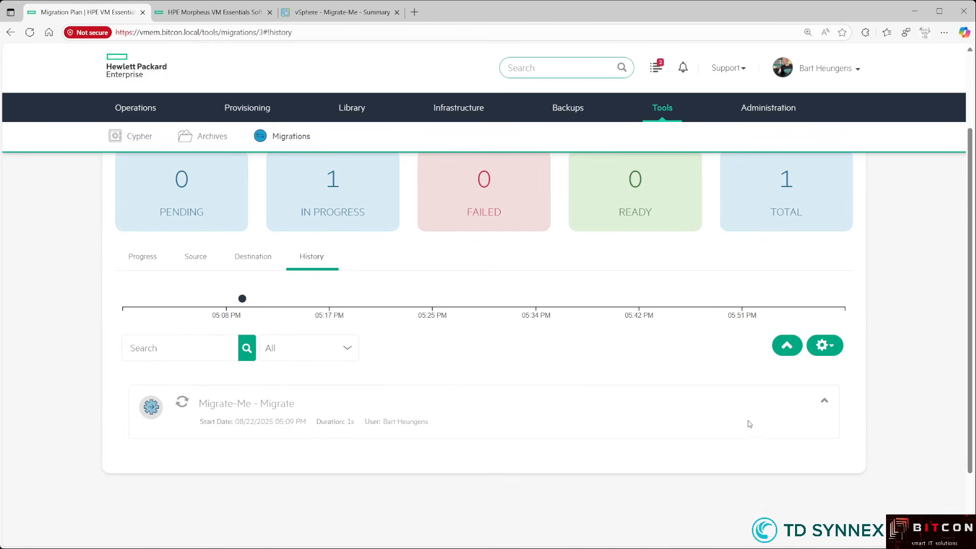
{"action": "left_click", "coordinate": [824, 401]}
{"action": "scroll", "coordinate": [467, 437], "scroll_direction": "down", "scroll_amount": 2}
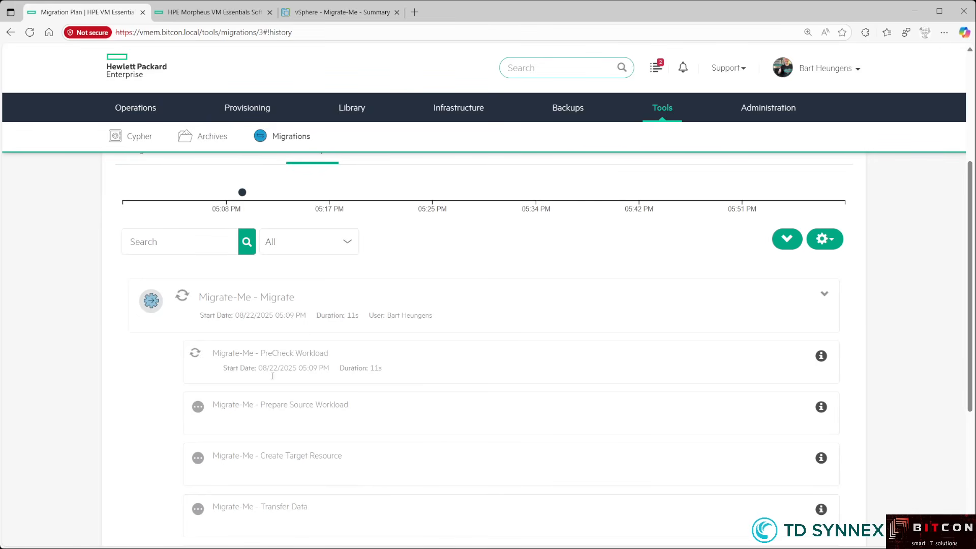
{"action": "scroll", "coordinate": [305, 354], "scroll_direction": "down", "scroll_amount": 1}
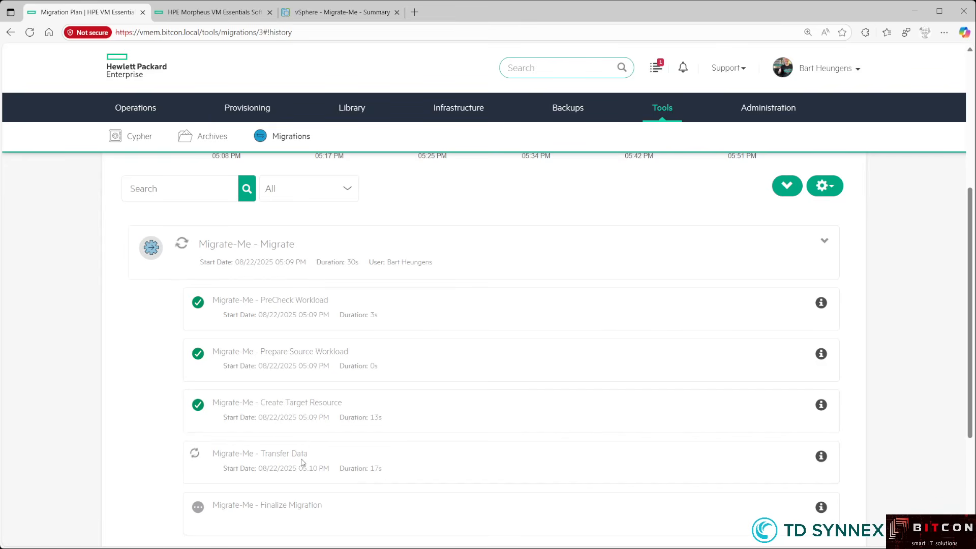
{"action": "left_click", "coordinate": [338, 14]}
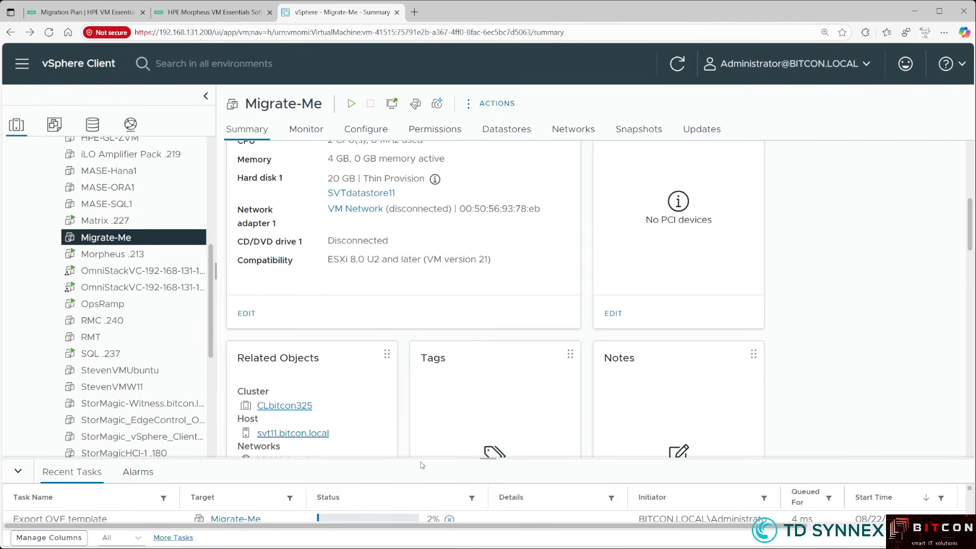
- Enlarge vSphere's Recent Tasks panel and watch Export OVF template reach 21%
{"action": "left_click_drag", "start_coordinate": [422, 461], "coordinate": [431, 384]}
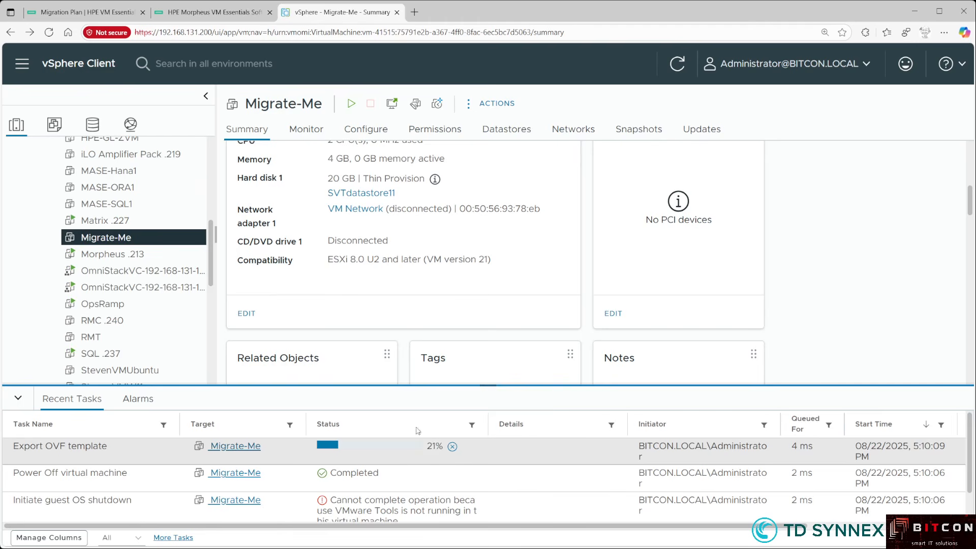
{"action": "left_click", "coordinate": [88, 13]}
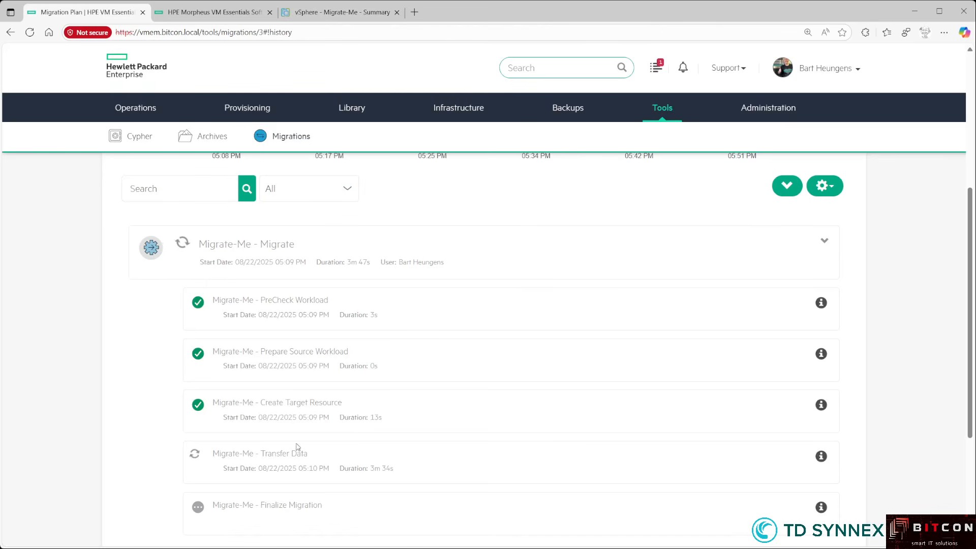
- Highlight the Transfer Data step title in the migration history
{"action": "left_click_drag", "start_coordinate": [206, 454], "coordinate": [308, 456]}
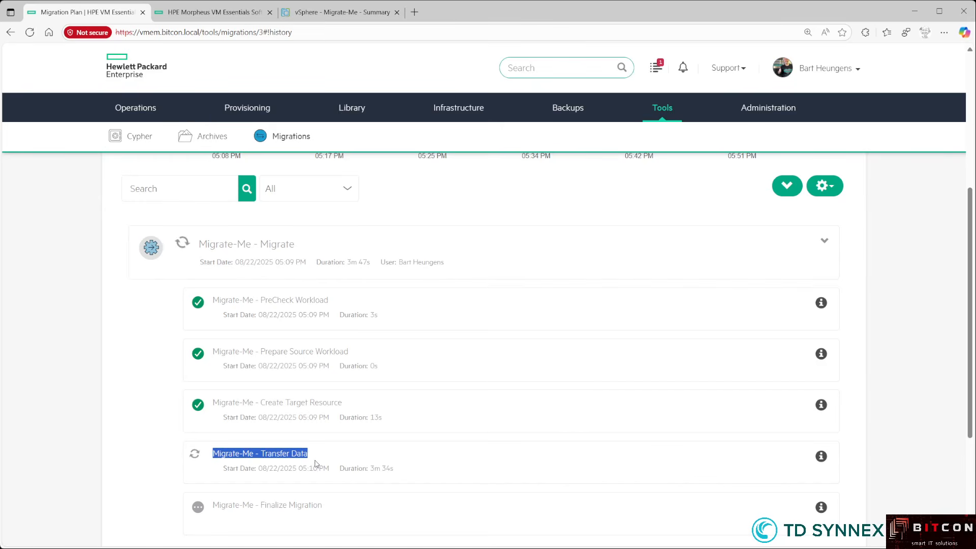
{"action": "left_click", "coordinate": [315, 469]}
{"action": "double_click", "coordinate": [303, 453]}
{"action": "triple_click", "coordinate": [304, 454]}
- Track the OVF export in vSphere until the MigrateMe plan shows COMPLETED
{"action": "left_click", "coordinate": [318, 12]}
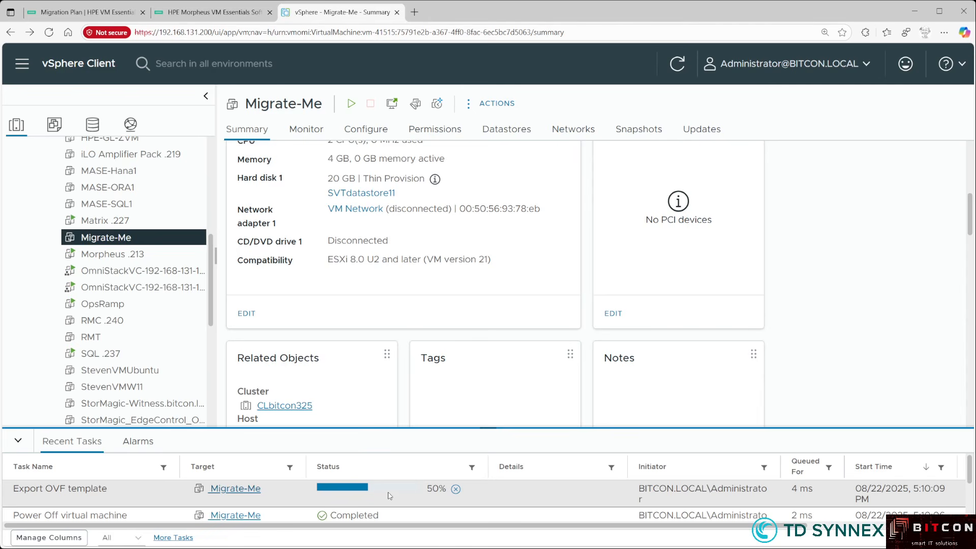
{"action": "left_click", "coordinate": [98, 15]}
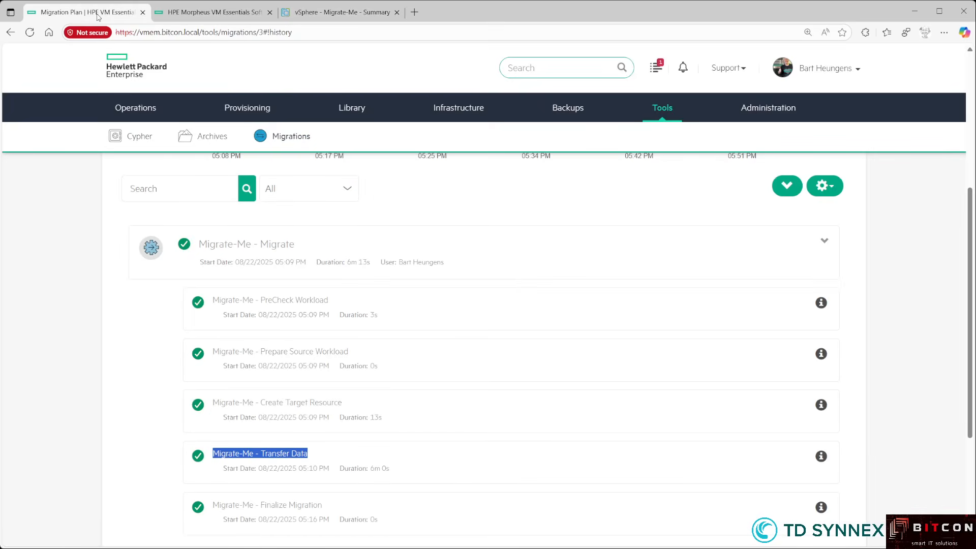
{"action": "left_click", "coordinate": [318, 14]}
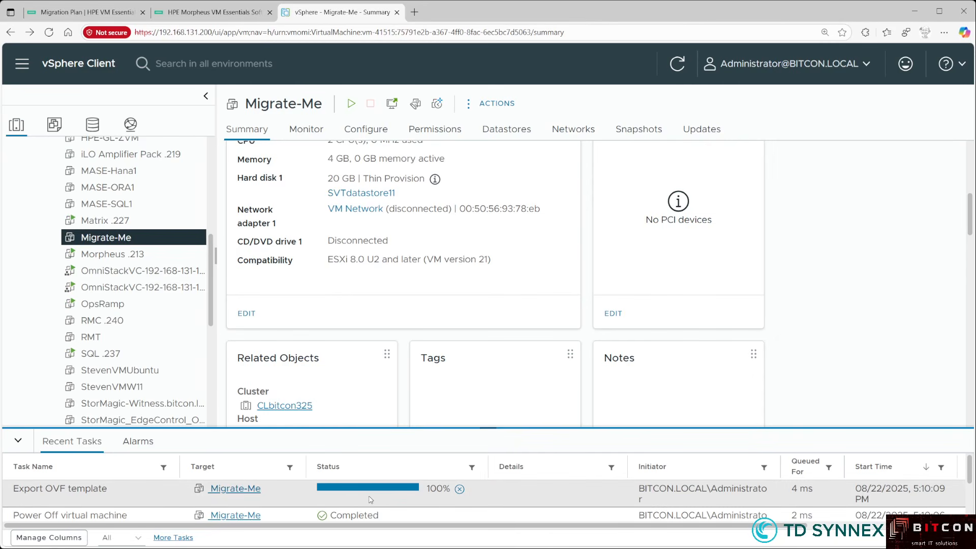
{"action": "left_click", "coordinate": [103, 15]}
{"action": "left_click", "coordinate": [336, 467]}
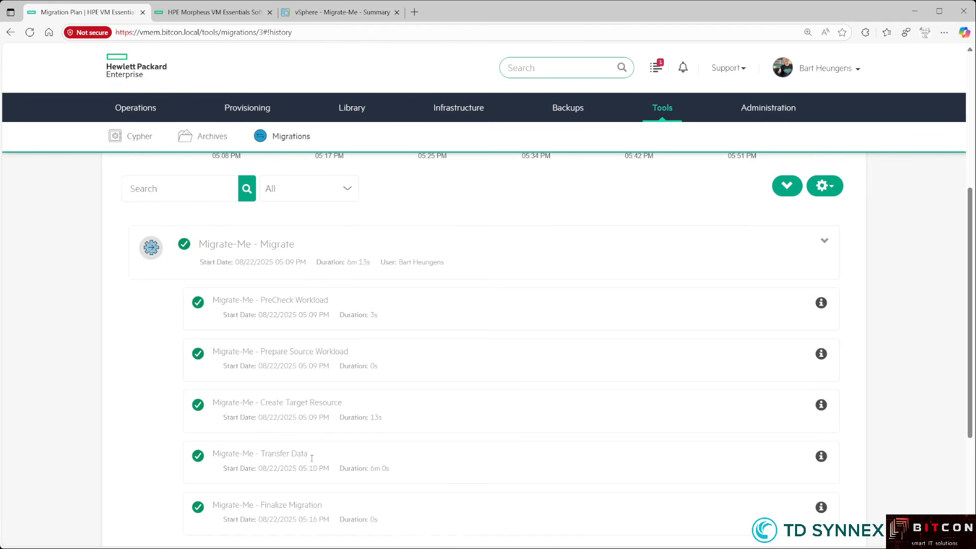
{"action": "scroll", "coordinate": [322, 349], "scroll_direction": "down", "scroll_amount": 3}
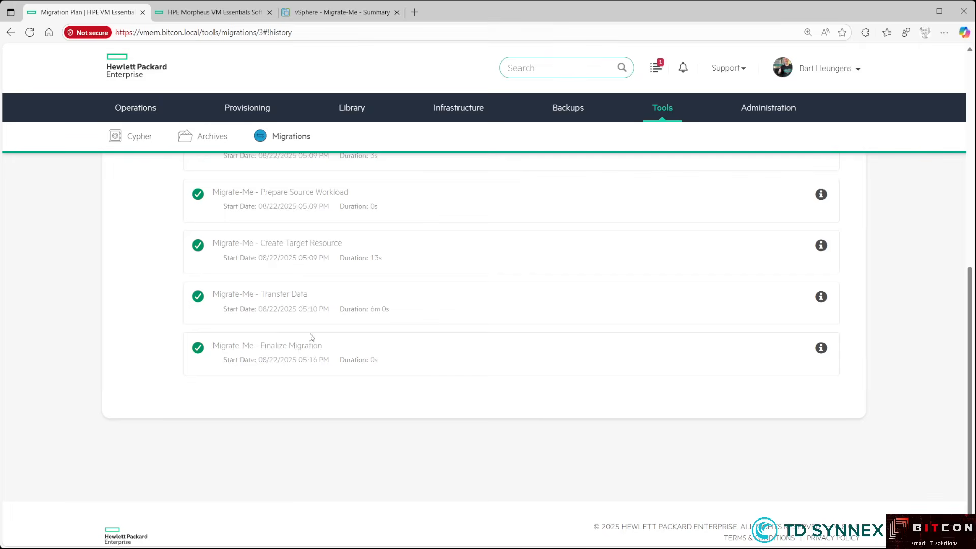
{"action": "scroll", "coordinate": [312, 363], "scroll_direction": "up", "scroll_amount": 7}
{"action": "scroll", "coordinate": [305, 315], "scroll_direction": "up", "scroll_amount": 1}
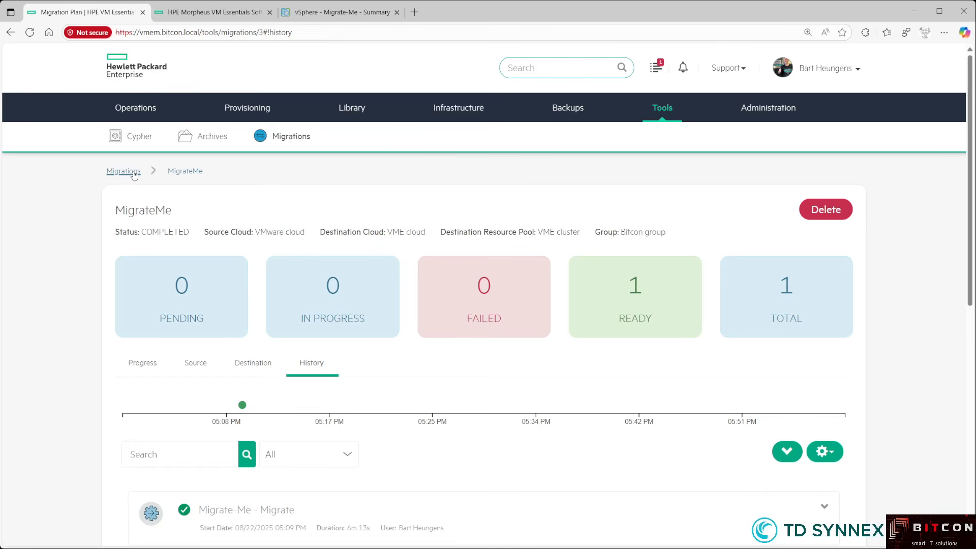
- Open the Migrate-Me instance from the Provisioning > Instances list
{"action": "mouse_move", "coordinate": [245, 105]}
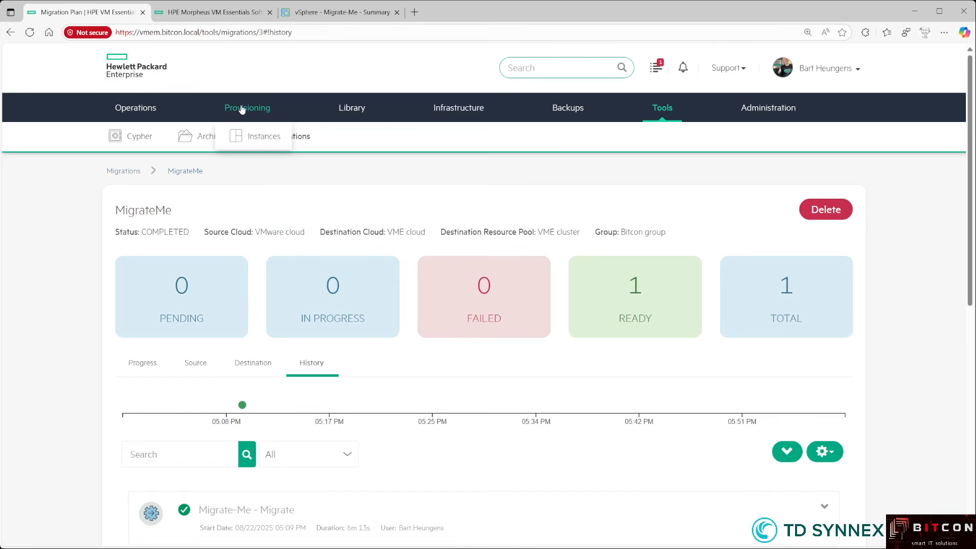
{"action": "left_click", "coordinate": [254, 137]}
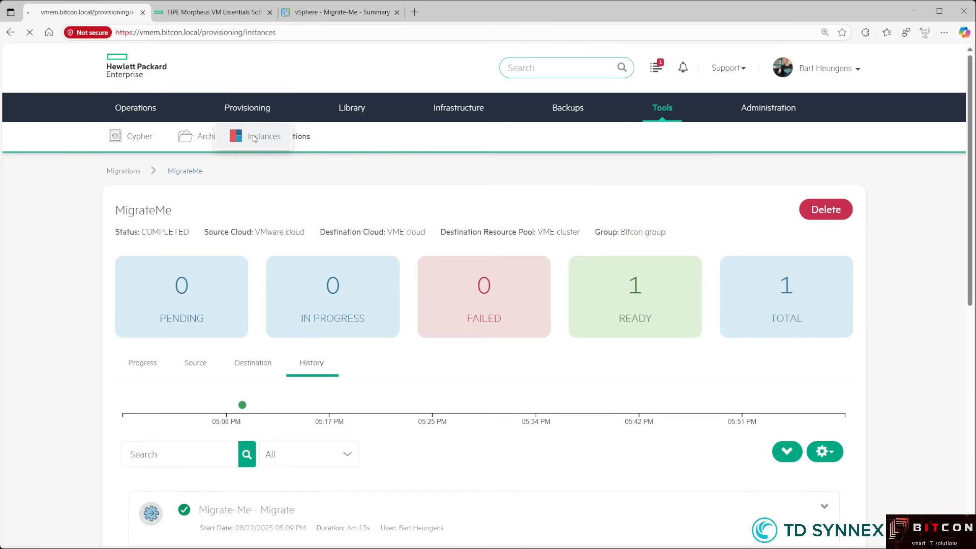
{"action": "scroll", "coordinate": [146, 382], "scroll_direction": "down", "scroll_amount": 3}
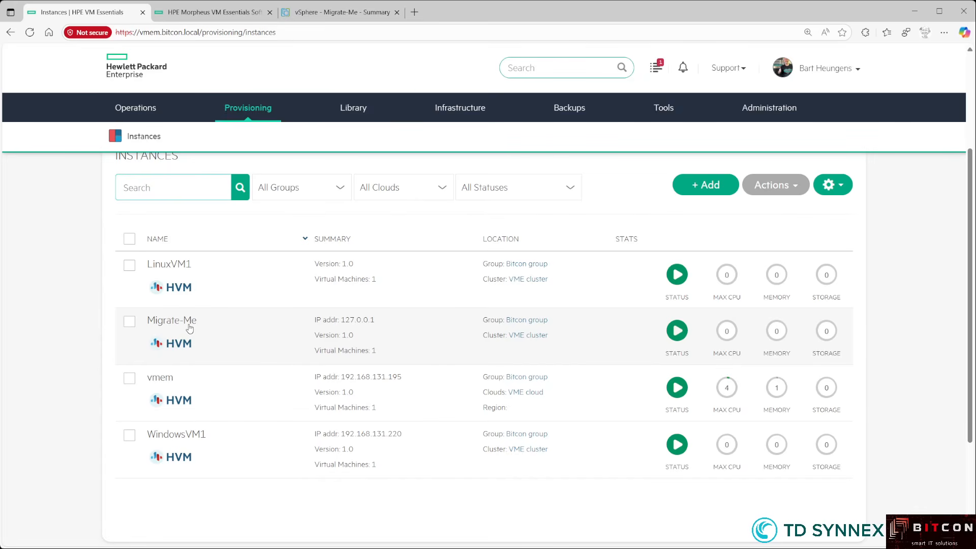
{"action": "left_click", "coordinate": [186, 326]}
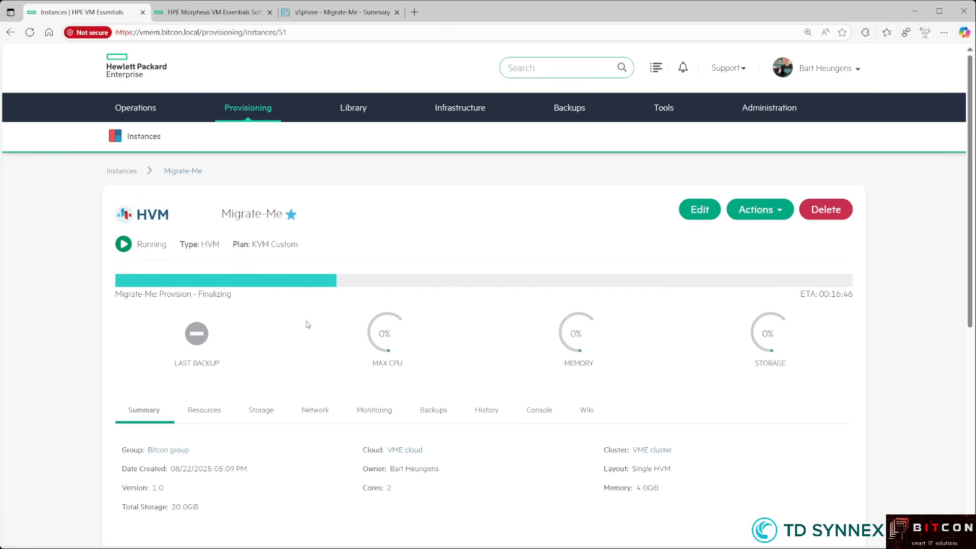
{"action": "left_click", "coordinate": [485, 412]}
{"action": "scroll", "coordinate": [498, 404], "scroll_direction": "down", "scroll_amount": 4}
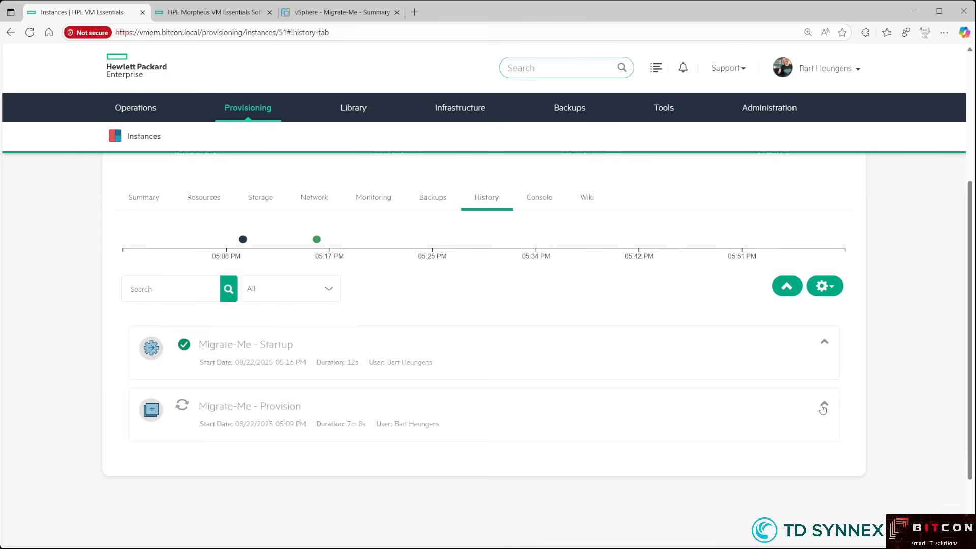
{"action": "left_click", "coordinate": [823, 407]}
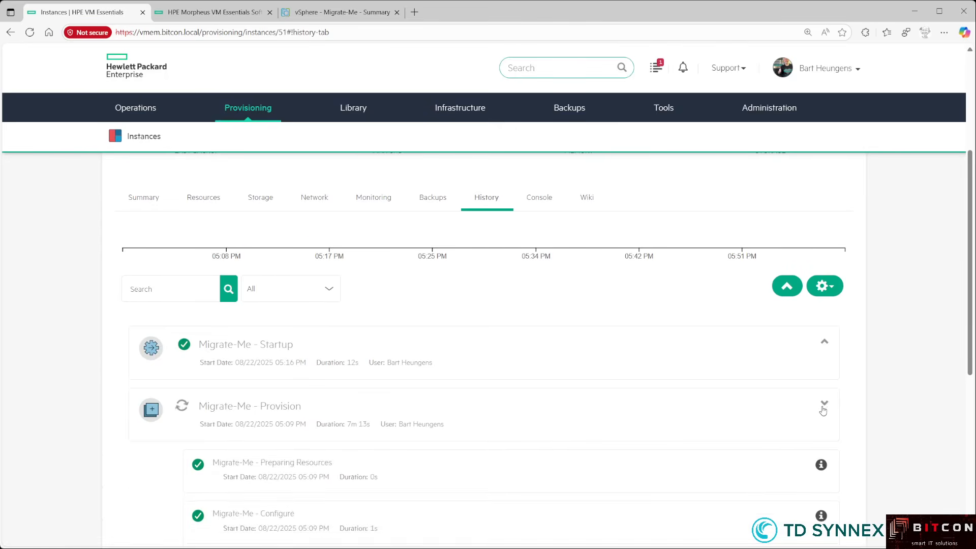
{"action": "scroll", "coordinate": [620, 417], "scroll_direction": "down", "scroll_amount": 3}
{"action": "scroll", "coordinate": [355, 386], "scroll_direction": "down", "scroll_amount": 2}
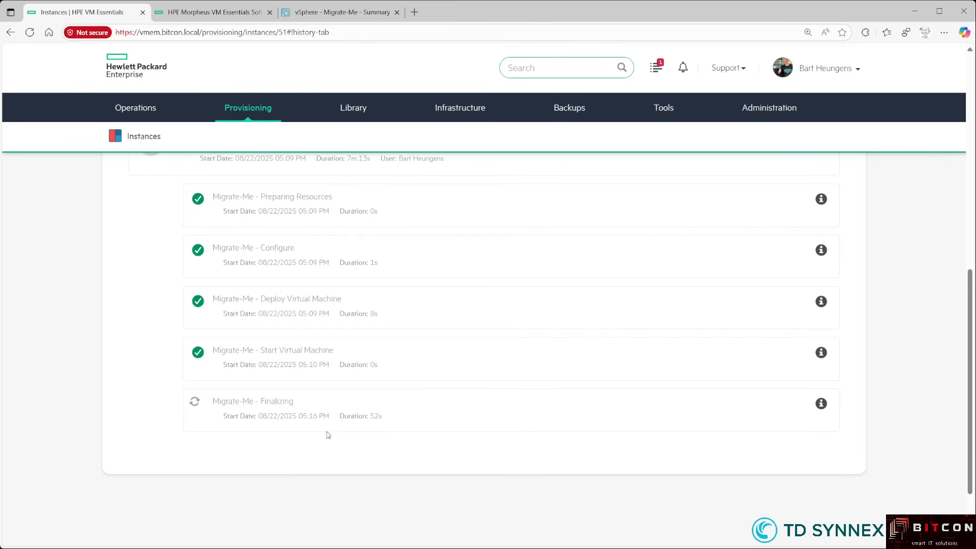
{"action": "scroll", "coordinate": [354, 419], "scroll_direction": "up", "scroll_amount": 1}
{"action": "scroll", "coordinate": [354, 419], "scroll_direction": "up", "scroll_amount": 4}
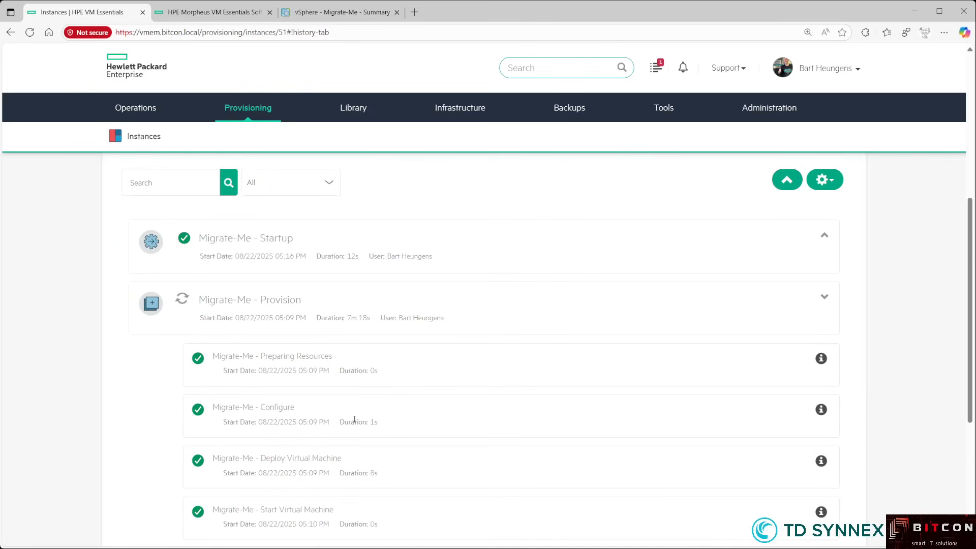
{"action": "scroll", "coordinate": [354, 419], "scroll_direction": "up", "scroll_amount": 9}
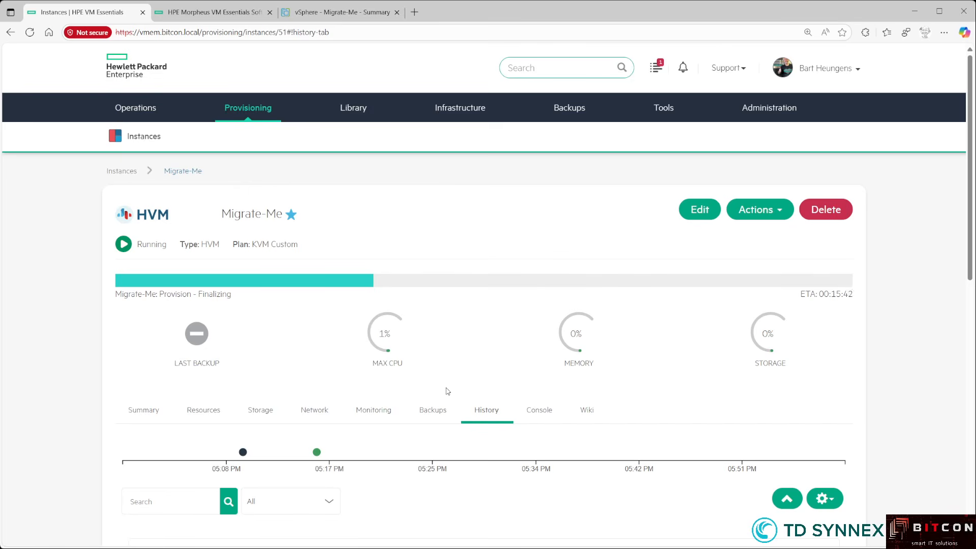
{"action": "scroll", "coordinate": [458, 404], "scroll_direction": "down", "scroll_amount": 1}
{"action": "scroll", "coordinate": [458, 404], "scroll_direction": "down", "scroll_amount": 5}
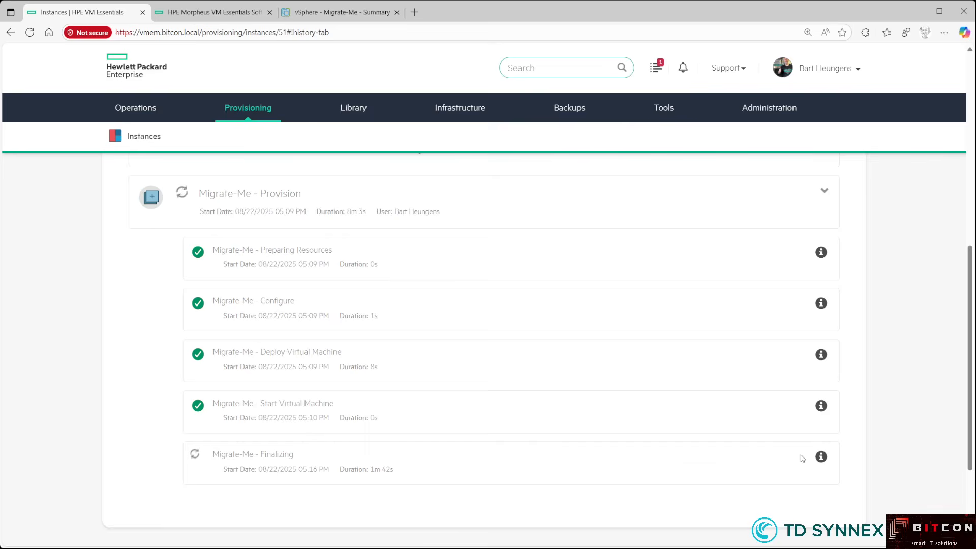
{"action": "left_click", "coordinate": [821, 456]}
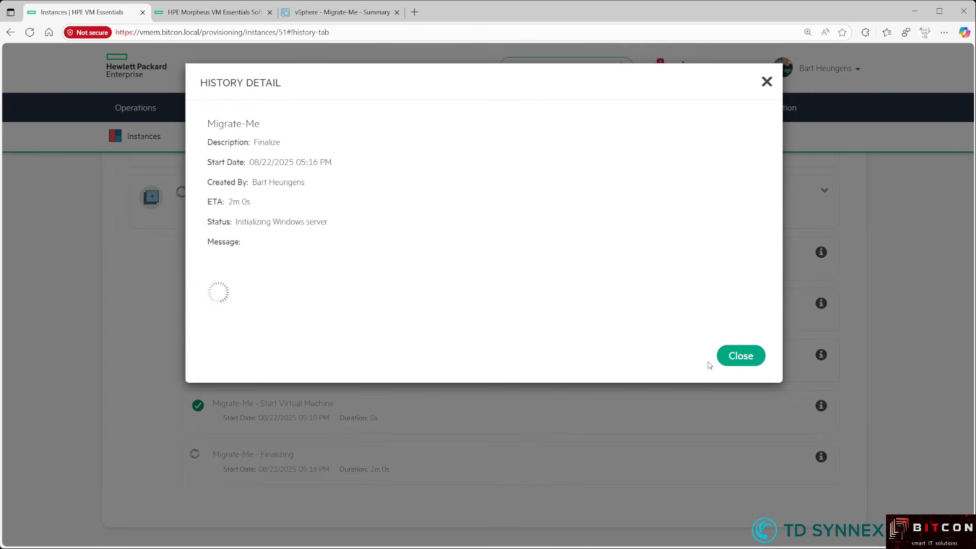
{"action": "left_click", "coordinate": [738, 357]}
{"action": "scroll", "coordinate": [529, 374], "scroll_direction": "up", "scroll_amount": 10}
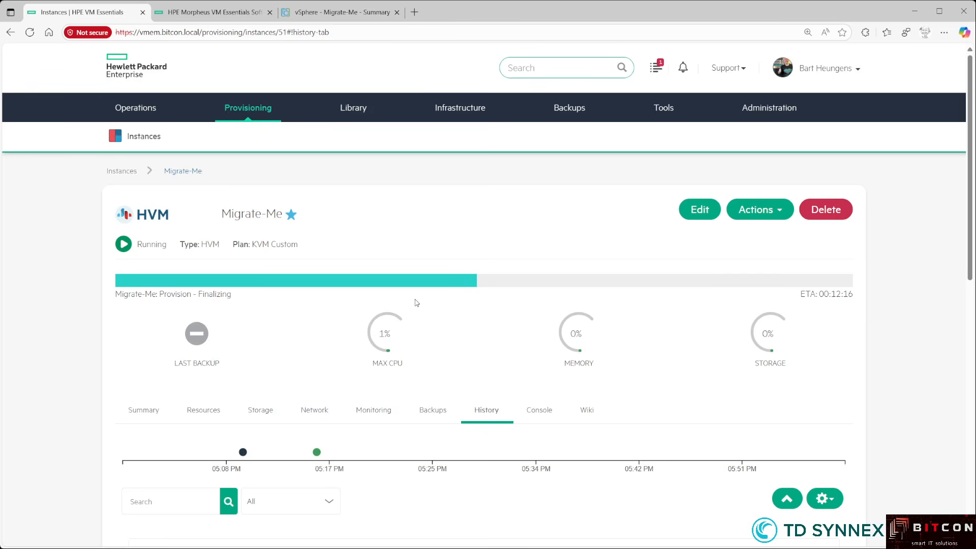
- Scroll through Migrate-Me's History to confirm every Provision sub-task and Post-Provision Operations succeeded
{"action": "scroll", "coordinate": [452, 279], "scroll_direction": "down", "scroll_amount": 1}
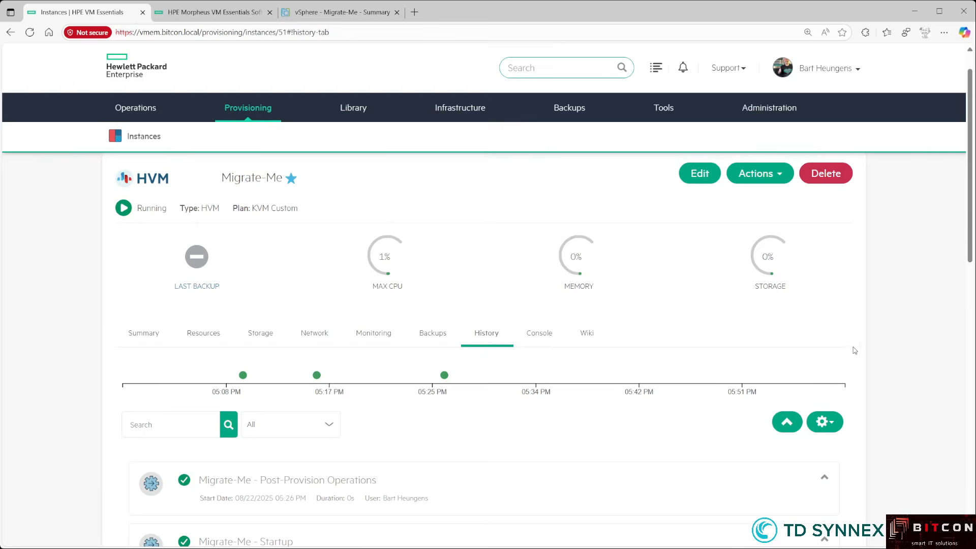
{"action": "scroll", "coordinate": [855, 350], "scroll_direction": "down", "scroll_amount": 15}
{"action": "scroll", "coordinate": [857, 352], "scroll_direction": "up", "scroll_amount": 1}
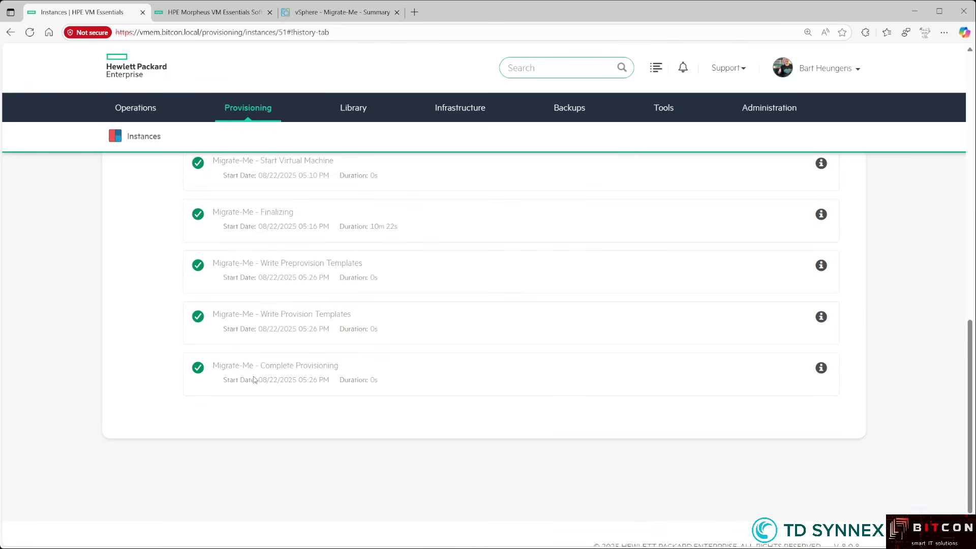
{"action": "scroll", "coordinate": [369, 383], "scroll_direction": "up", "scroll_amount": 1}
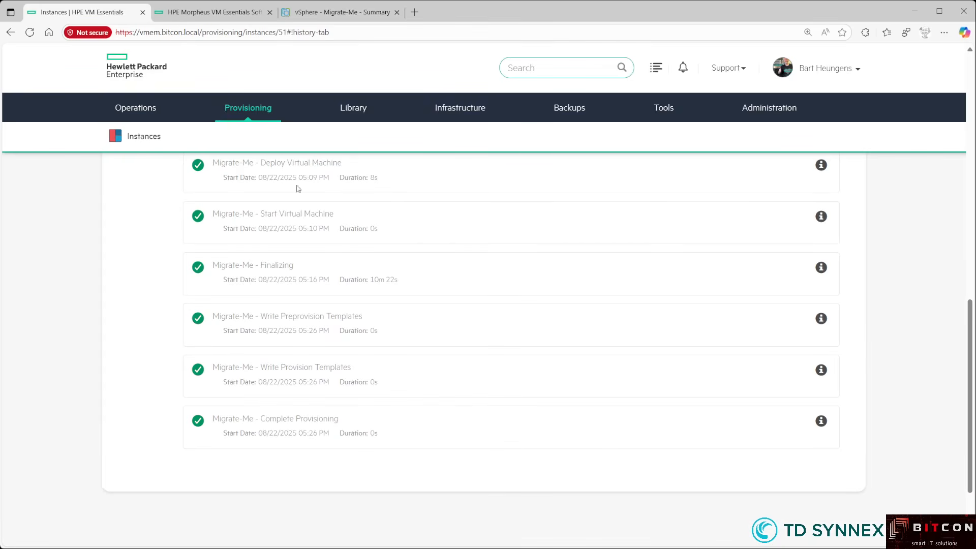
{"action": "scroll", "coordinate": [312, 343], "scroll_direction": "up", "scroll_amount": 5}
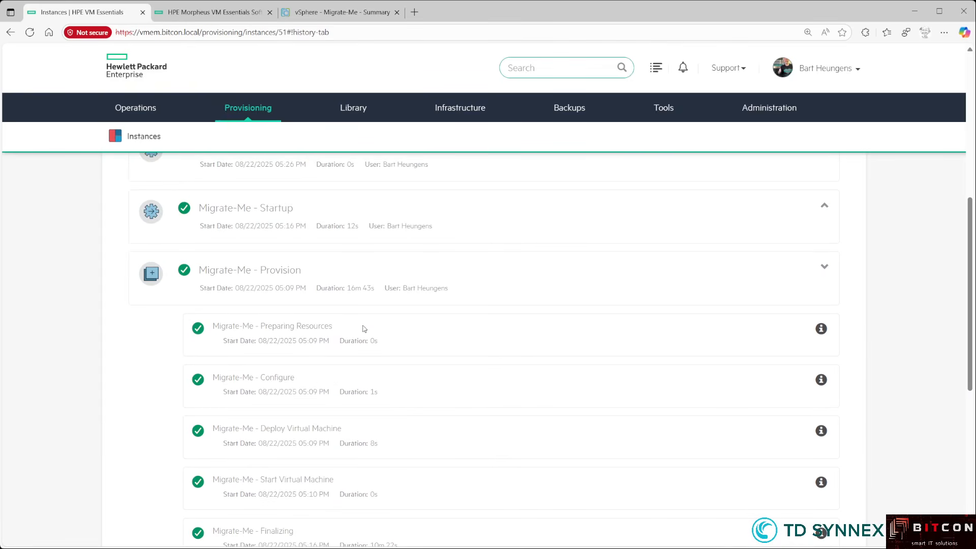
{"action": "scroll", "coordinate": [277, 337], "scroll_direction": "up", "scroll_amount": 2}
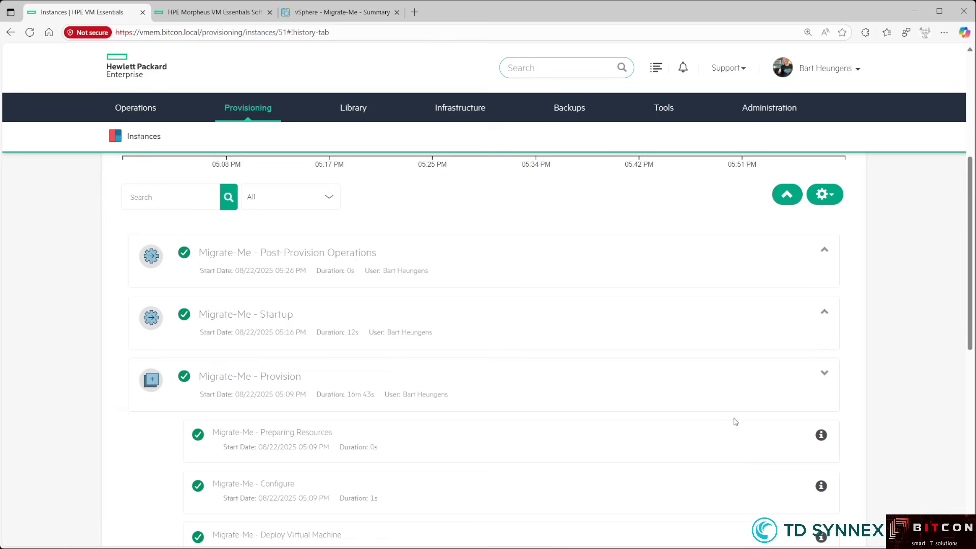
- Collapse the Provision entry and open Migrate-Me's Summary and remote Console
{"action": "left_click", "coordinate": [822, 384]}
{"action": "scroll", "coordinate": [622, 382], "scroll_direction": "up", "scroll_amount": 5}
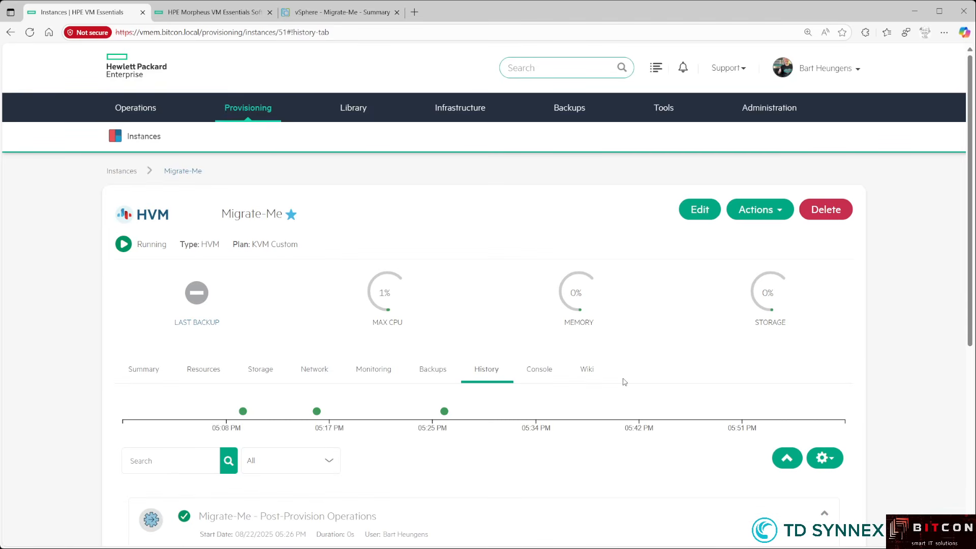
{"action": "left_click", "coordinate": [144, 375]}
{"action": "scroll", "coordinate": [427, 462], "scroll_direction": "down", "scroll_amount": 3}
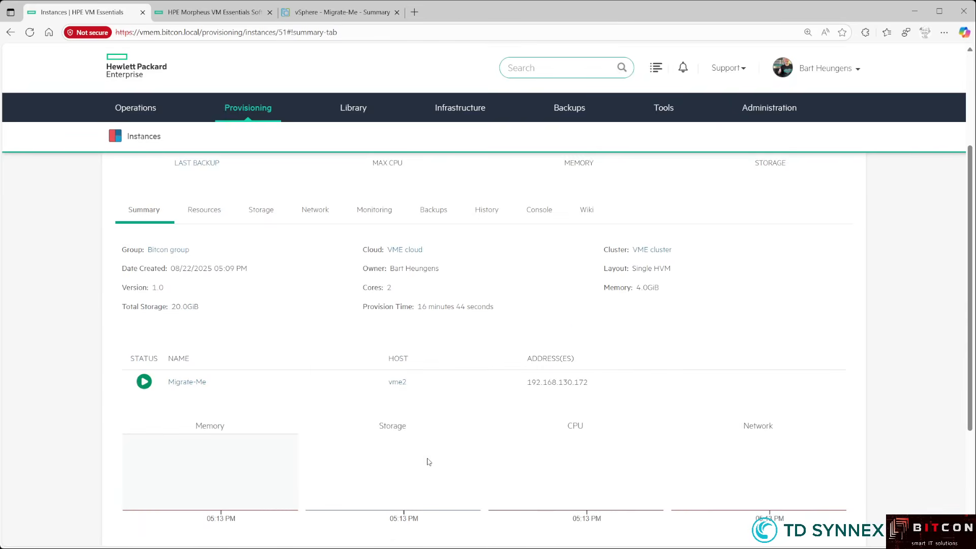
{"action": "scroll", "coordinate": [427, 461], "scroll_direction": "up", "scroll_amount": 3}
{"action": "left_click", "coordinate": [539, 369]}
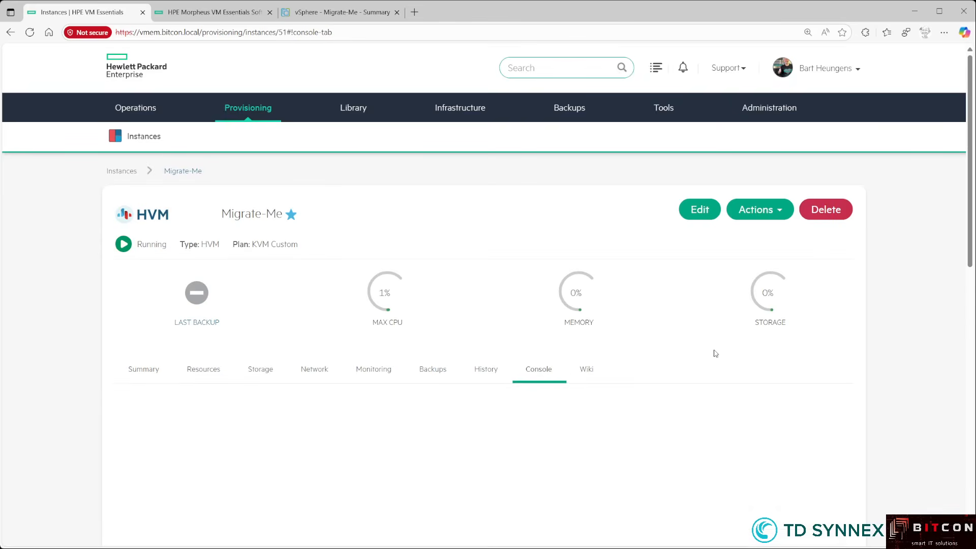
{"action": "scroll", "coordinate": [719, 352], "scroll_direction": "down", "scroll_amount": 5}
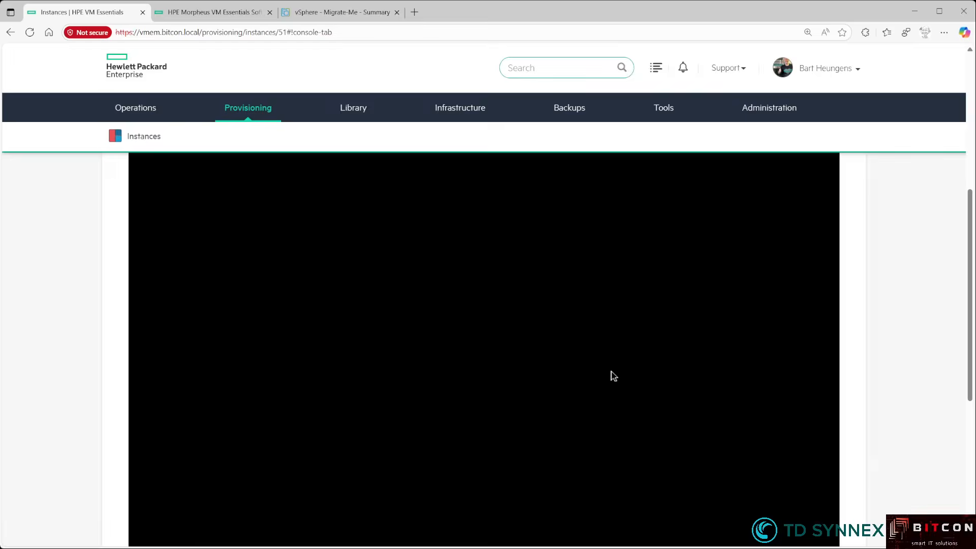
{"action": "scroll", "coordinate": [854, 319], "scroll_direction": "up", "scroll_amount": 1}
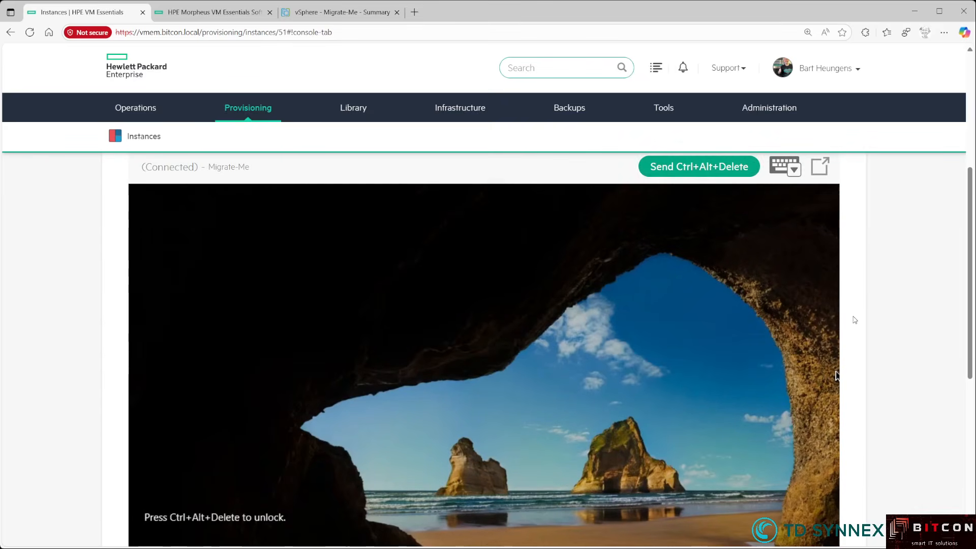
- Send Ctrl+Alt+Delete and sign in to Windows as Administrator with its password
{"action": "left_click", "coordinate": [727, 172]}
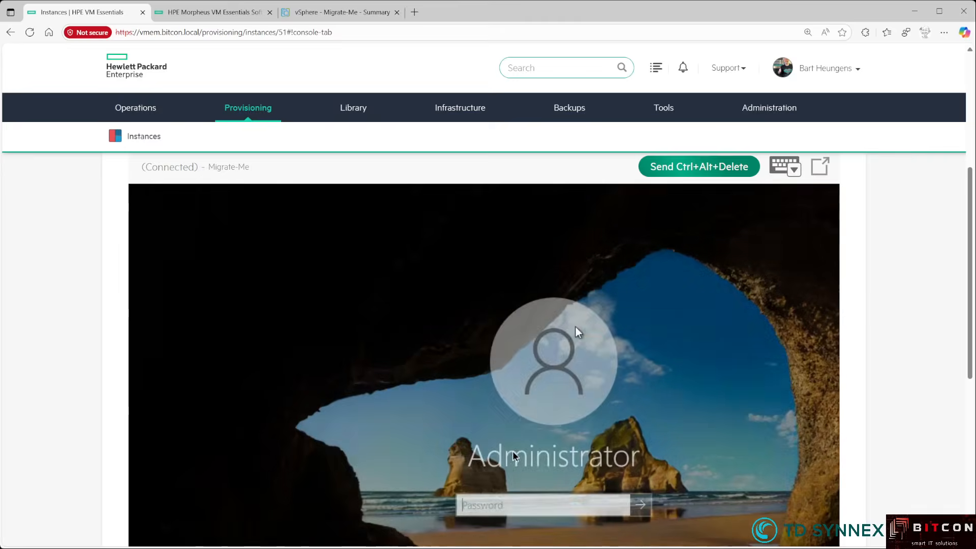
{"action": "type", "text": "***"}
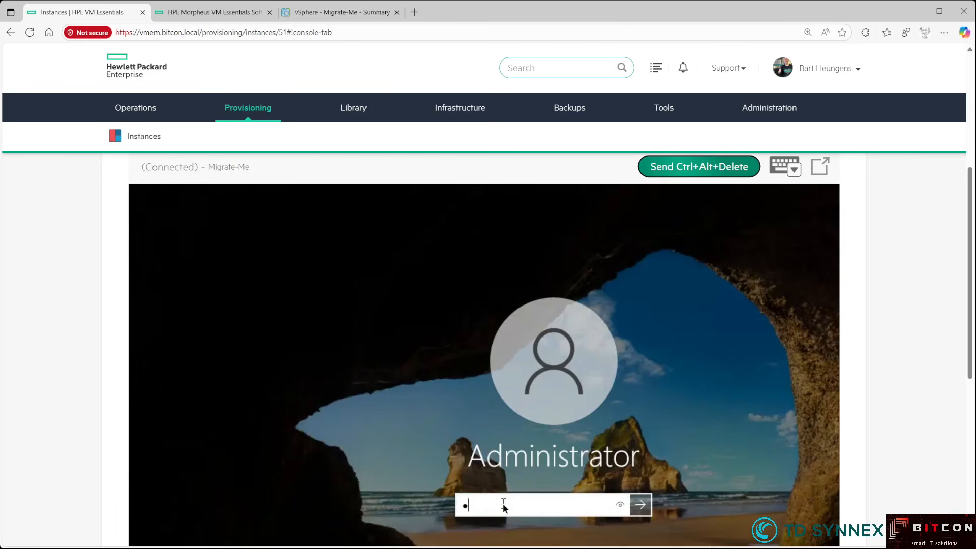
{"action": "type", "text": "*****"}
{"action": "key", "text": "Return"}
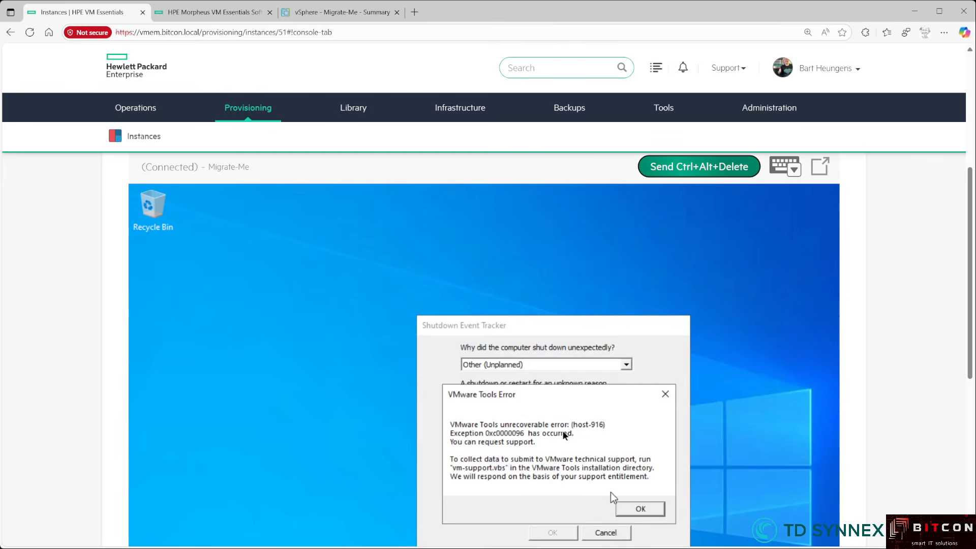
{"action": "scroll", "coordinate": [917, 422], "scroll_direction": "down", "scroll_amount": 1}
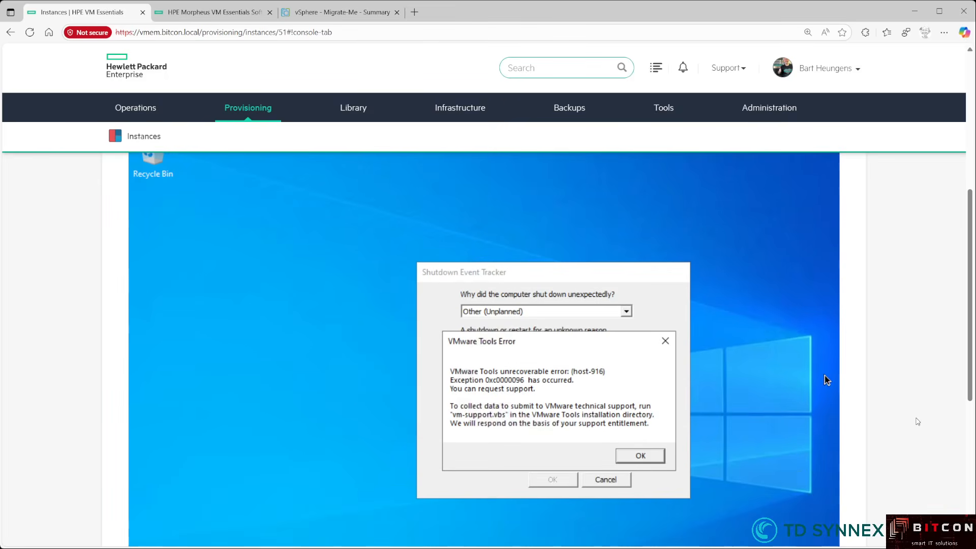
- Dismiss the VMware Tools error and the Shutdown Event Tracker prompt on Migrate-Me's desktop
{"action": "left_click", "coordinate": [639, 456]}
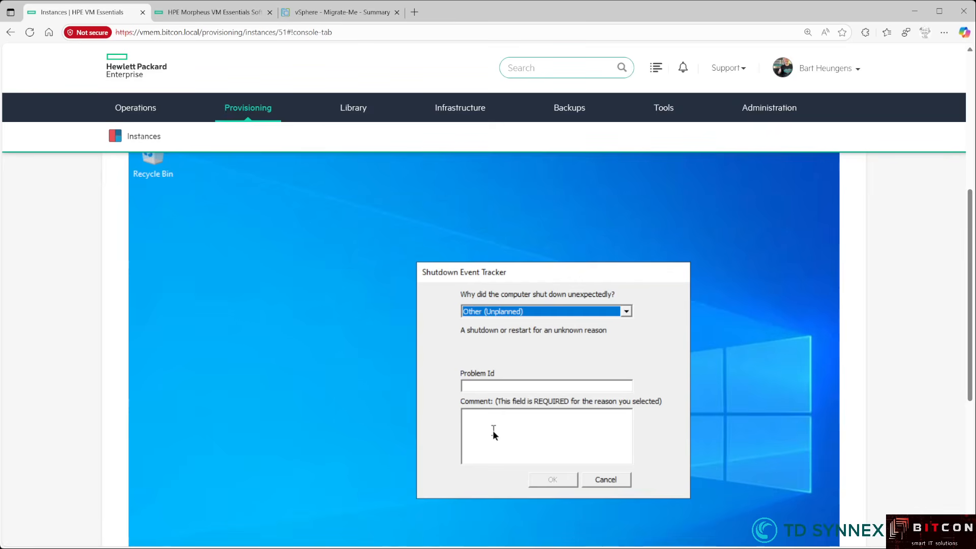
{"action": "left_click", "coordinate": [492, 430]}
{"action": "left_click", "coordinate": [560, 474]}
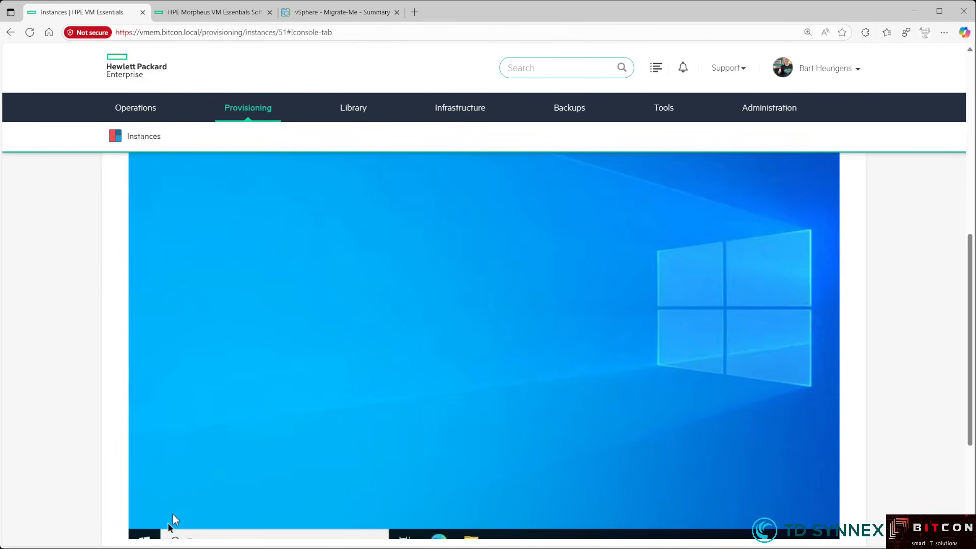
{"action": "left_click", "coordinate": [145, 534]}
- Run ipconfig in cmd to confirm IPv4 192.168.130.172, then exit the Command Prompt
{"action": "type", "text": "cmd"}
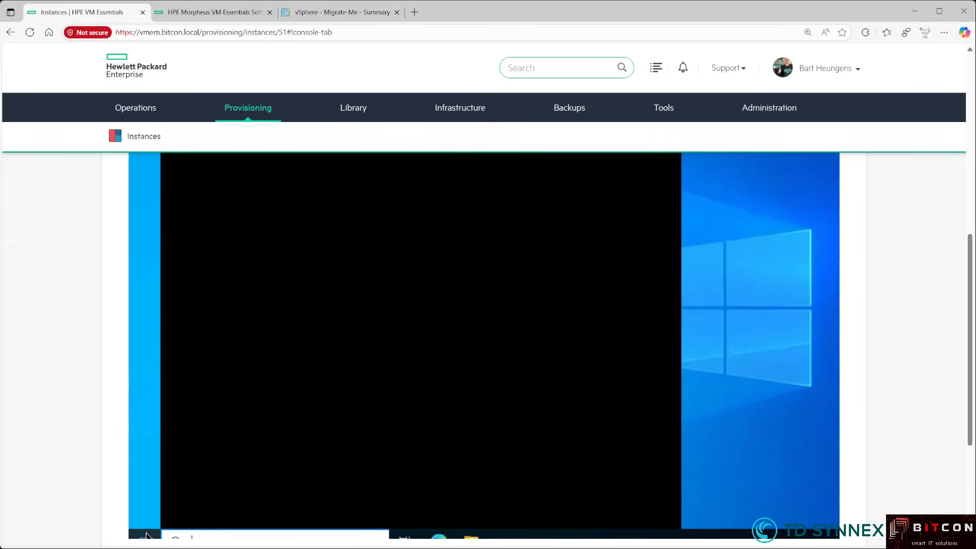
{"action": "key", "text": "Return"}
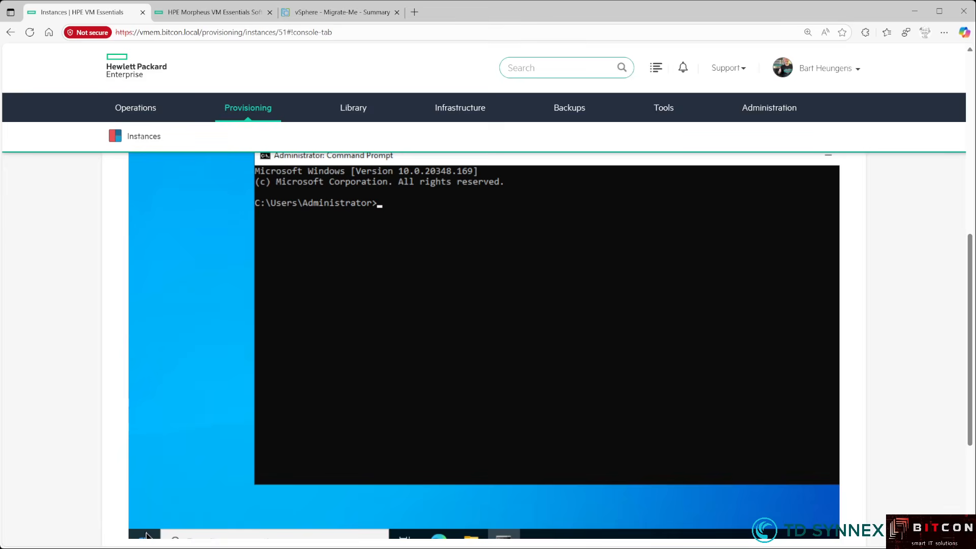
{"action": "type", "text": "ipconfig"}
{"action": "key", "text": "Return"}
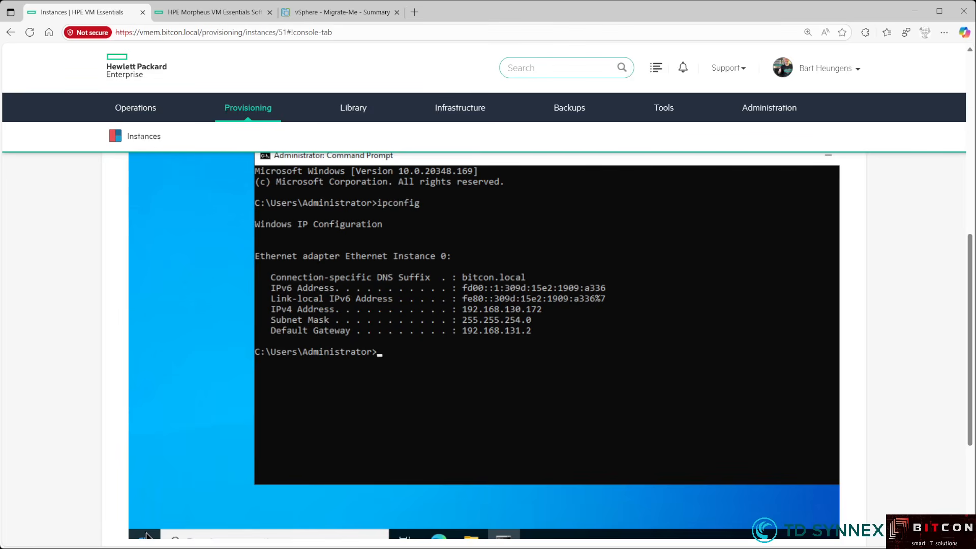
{"action": "type", "text": "exit"}
{"action": "key", "text": "Return"}
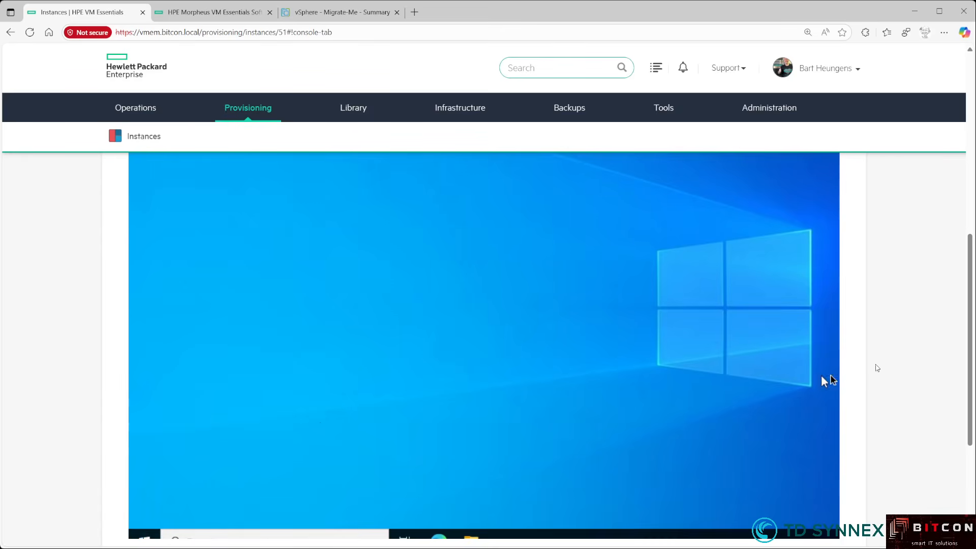
- From Migrate-Me's Summary, return to the Instances list showing it running at 192.168.130.172
{"action": "scroll", "coordinate": [879, 366], "scroll_direction": "up", "scroll_amount": 3}
{"action": "scroll", "coordinate": [882, 365], "scroll_direction": "up", "scroll_amount": 4}
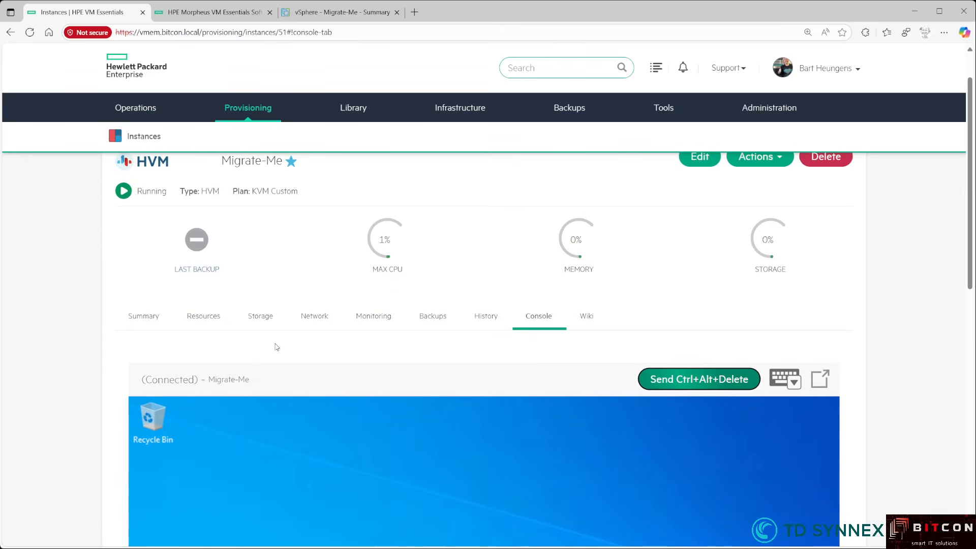
{"action": "left_click", "coordinate": [161, 316]}
{"action": "scroll", "coordinate": [201, 350], "scroll_direction": "up", "scroll_amount": 1}
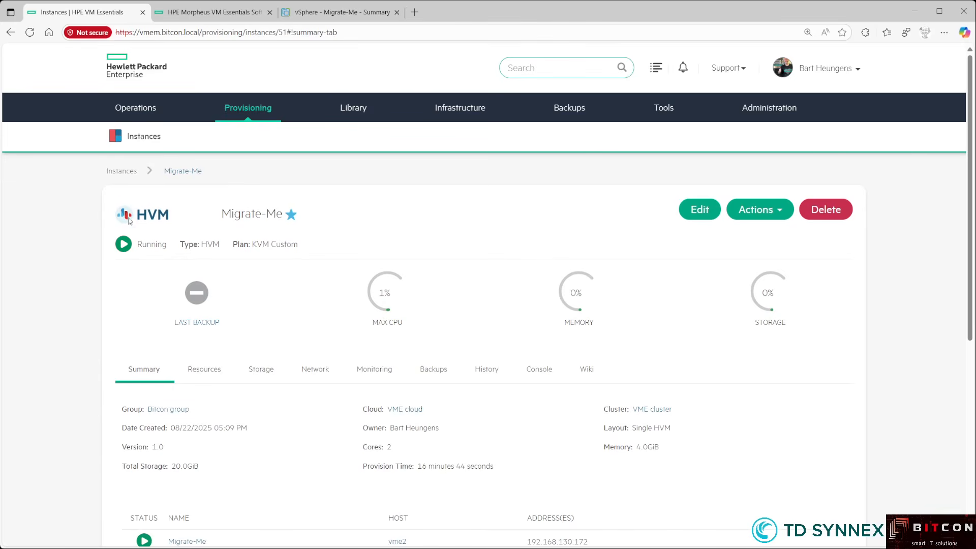
{"action": "left_click", "coordinate": [122, 171]}
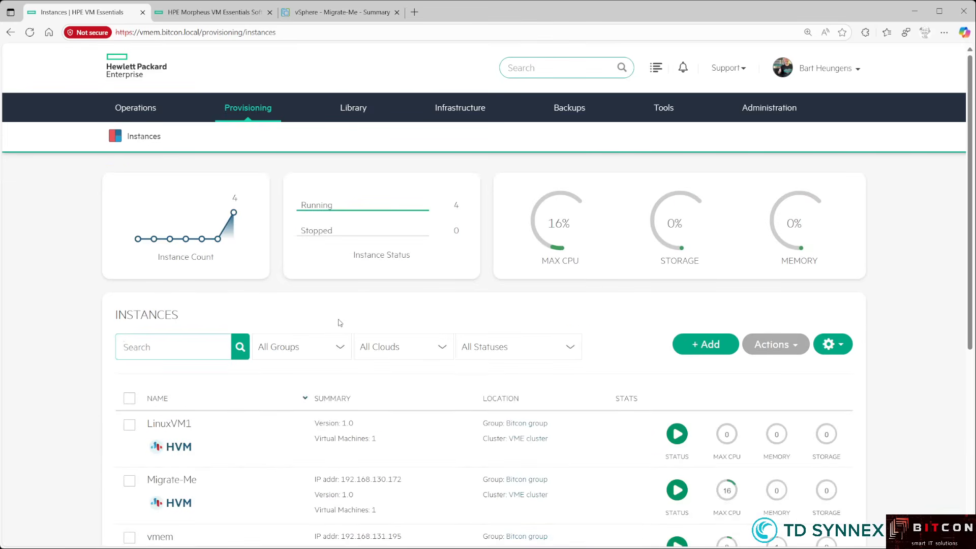
{"action": "scroll", "coordinate": [304, 336], "scroll_direction": "down", "scroll_amount": 1}
{"action": "scroll", "coordinate": [304, 336], "scroll_direction": "down", "scroll_amount": 1}
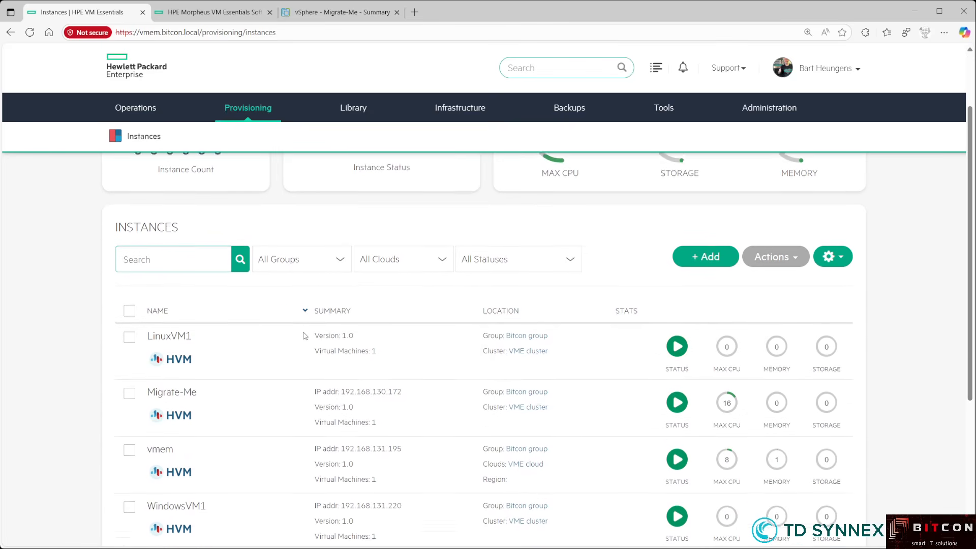